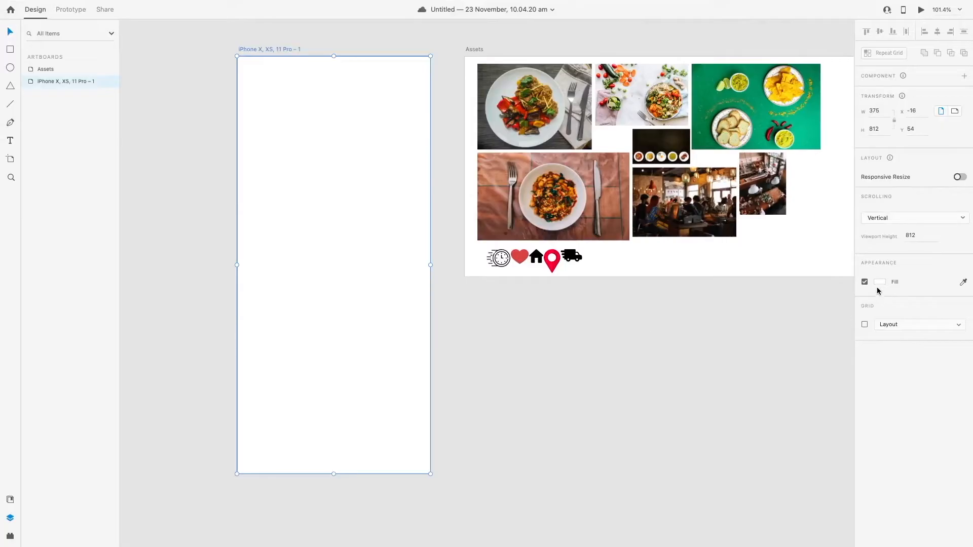
# Step: Fill the iPhone artboard with a solid near-black colour
pyautogui.click(878, 283)
pyautogui.moveTo(763, 296); pyautogui.dragTo(742, 309)
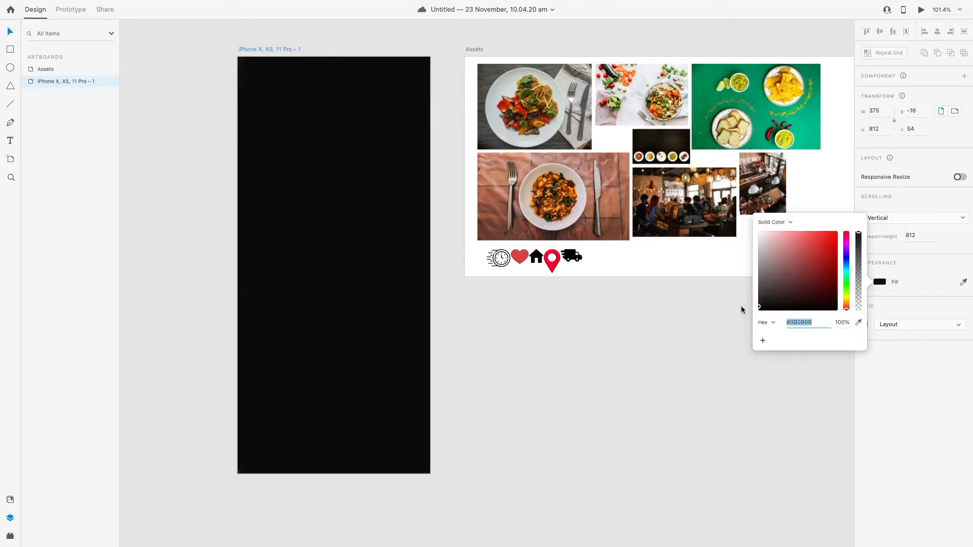
pyautogui.click(740, 304)
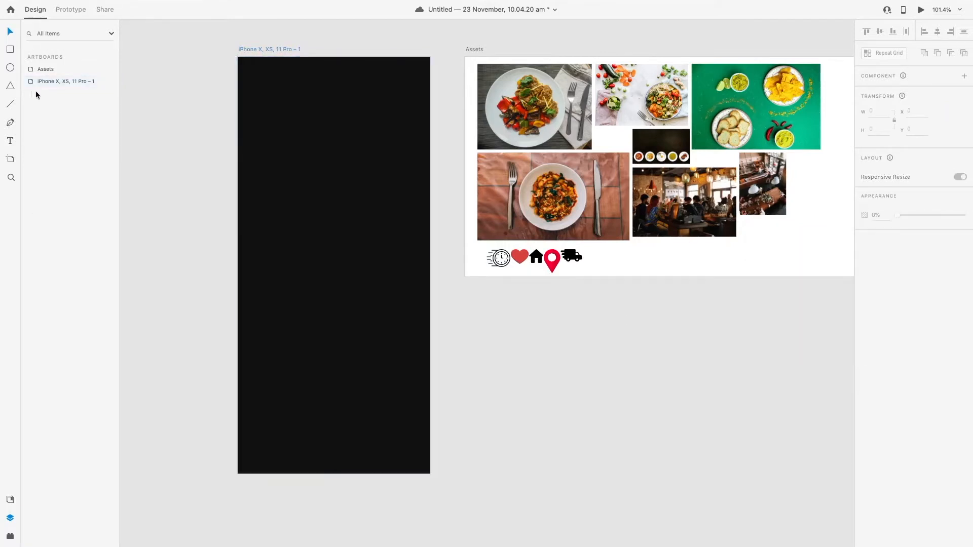
# Step: Draw a rectangle about 336 by 766 inside the iPhone artboard, remove its border and fill it with dark colour #13131A
pyautogui.moveTo(248, 67); pyautogui.dragTo(420, 460)
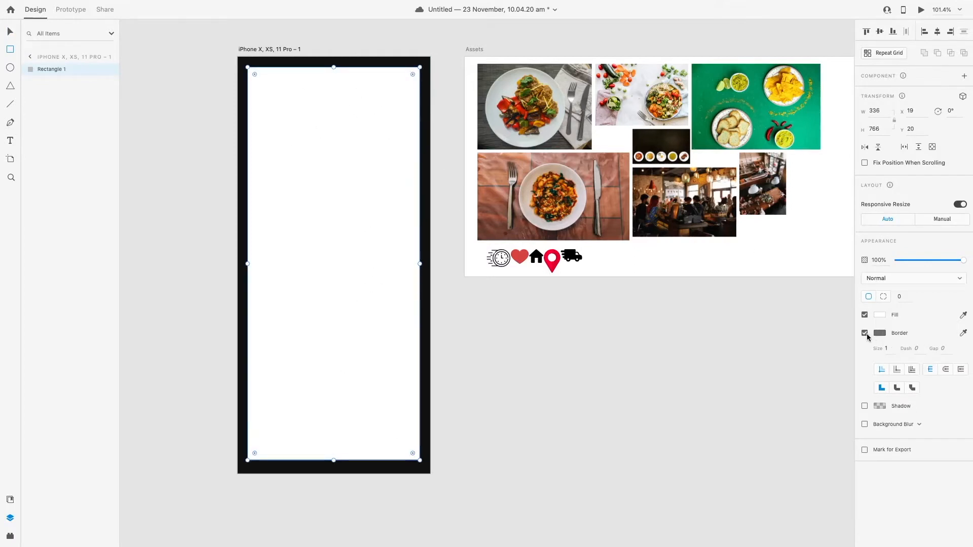
pyautogui.click(864, 333)
pyautogui.click(880, 314)
pyautogui.moveTo(791, 325)
pyautogui.mouseDown()
pyautogui.moveTo(732, 321)
pyautogui.moveTo(783, 334)
pyautogui.moveTo(773, 324)
pyautogui.moveTo(780, 335)
pyautogui.mouseUp()
pyautogui.click(847, 290)
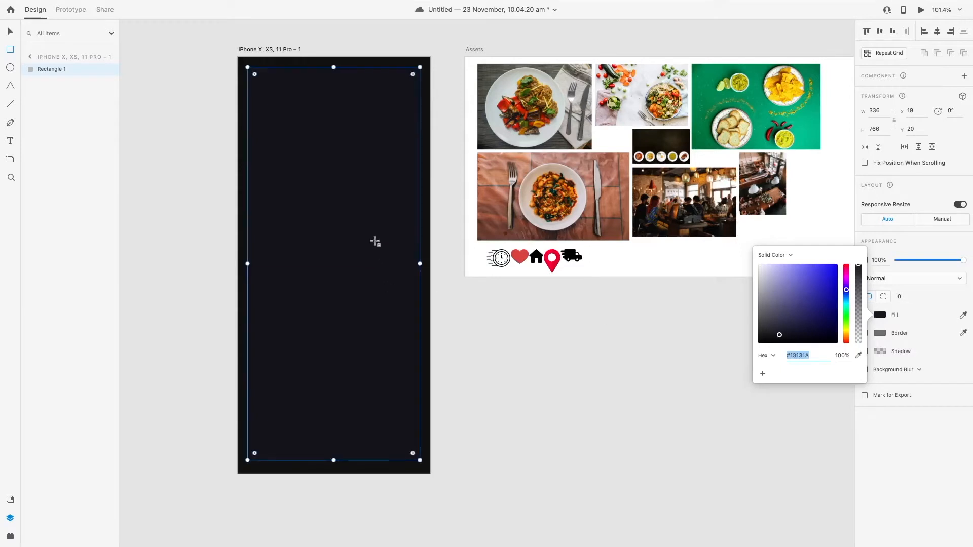
# Step: Centre the dark rectangle vertically and horizontally on the iPhone artboard
pyautogui.click(10, 36)
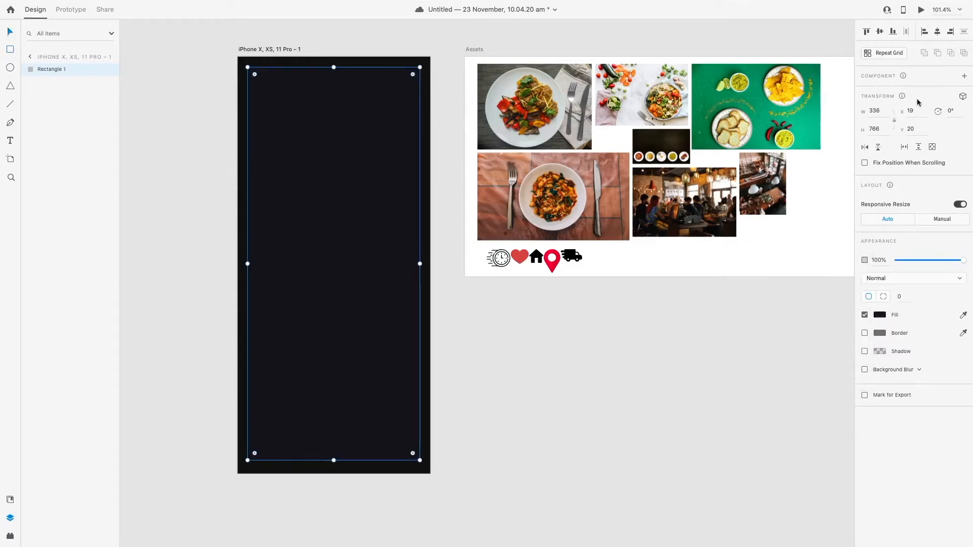
pyautogui.click(879, 32)
pyautogui.click(937, 32)
pyautogui.click(847, 116)
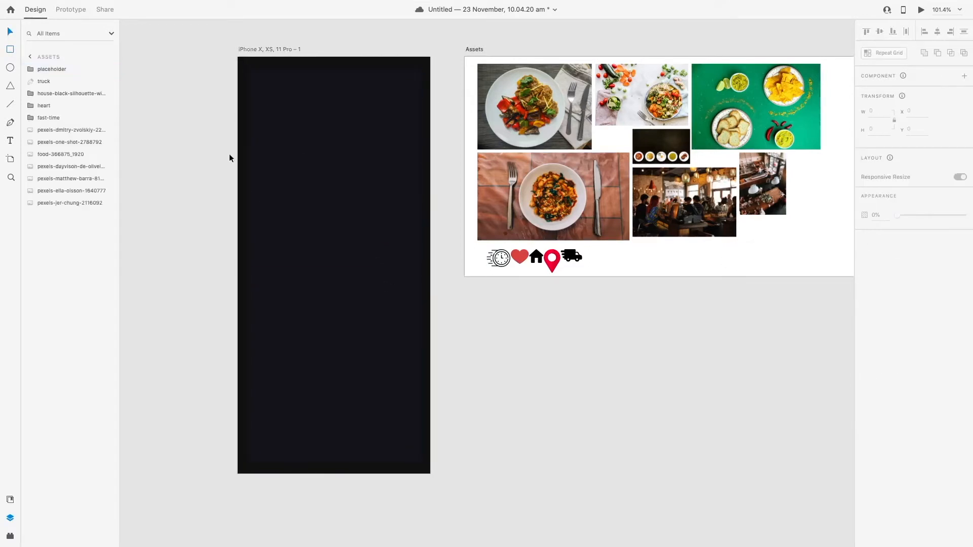
# Step: Change the iPhone artboard's fill to a dark navy blue that frames the inner rectangle
pyautogui.click(245, 125)
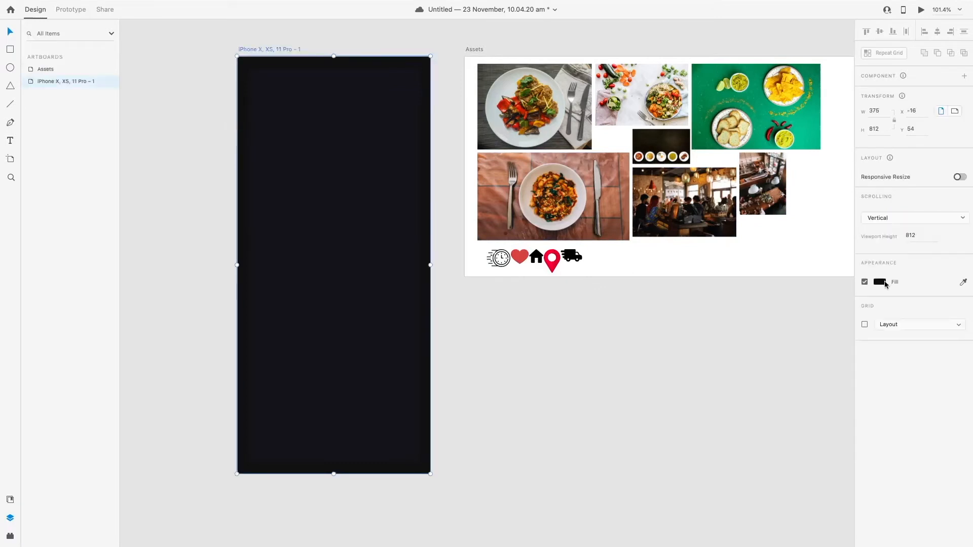
pyautogui.click(884, 282)
pyautogui.click(846, 266)
pyautogui.moveTo(787, 282); pyautogui.dragTo(776, 289)
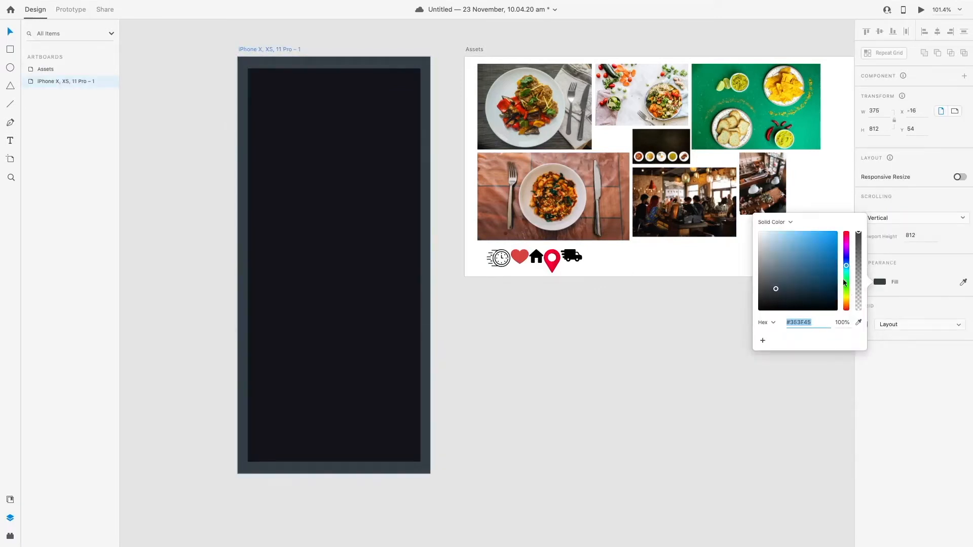
pyautogui.moveTo(845, 283); pyautogui.dragTo(846, 259)
pyautogui.moveTo(809, 288); pyautogui.dragTo(790, 292)
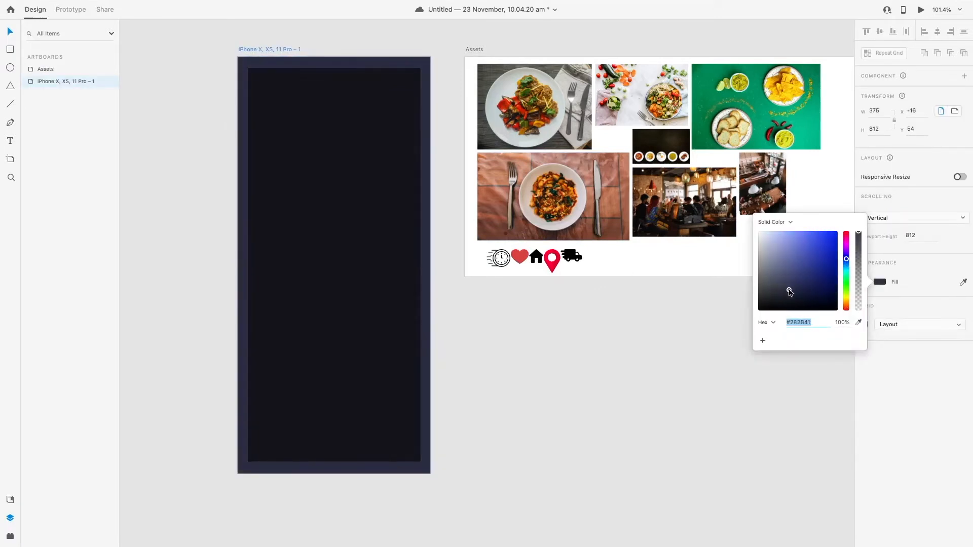
# Step: Enlarge the inner rectangle to about 356 by 795, leaving a narrow artboard margin on all sides
pyautogui.click(284, 156)
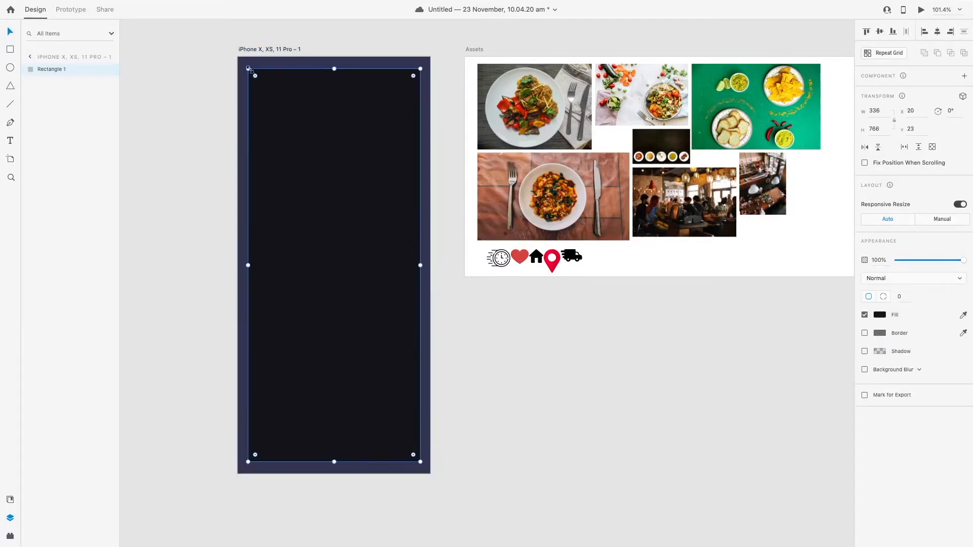
pyautogui.moveTo(248, 69); pyautogui.dragTo(243, 61)
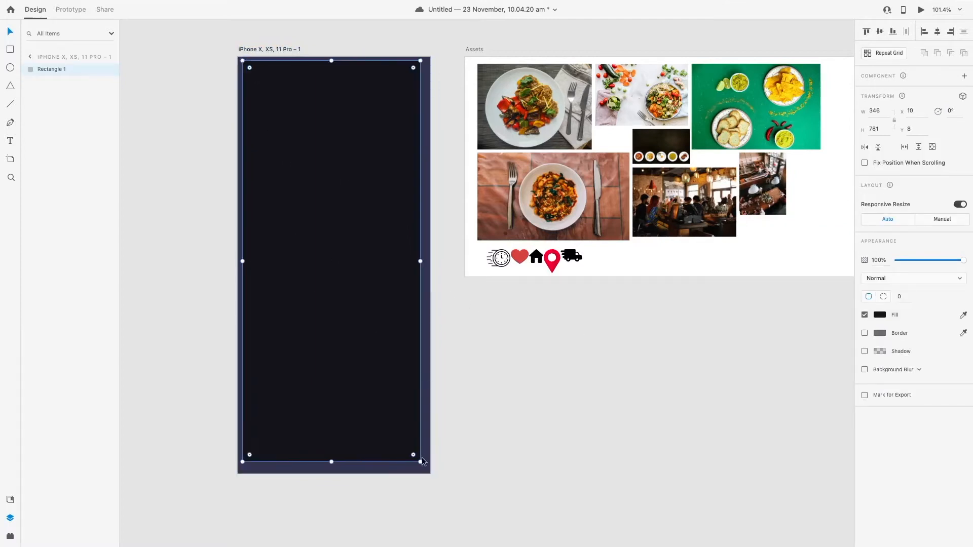
pyautogui.moveTo(422, 461); pyautogui.dragTo(427, 469)
pyautogui.click(521, 472)
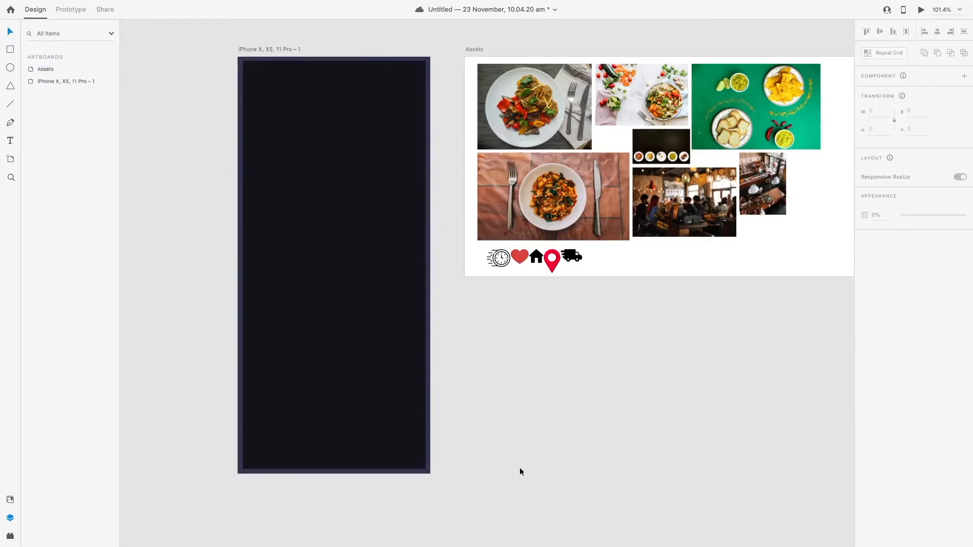
# Step: Lighten the inner rectangle's fill slightly to #181821
pyautogui.click(307, 291)
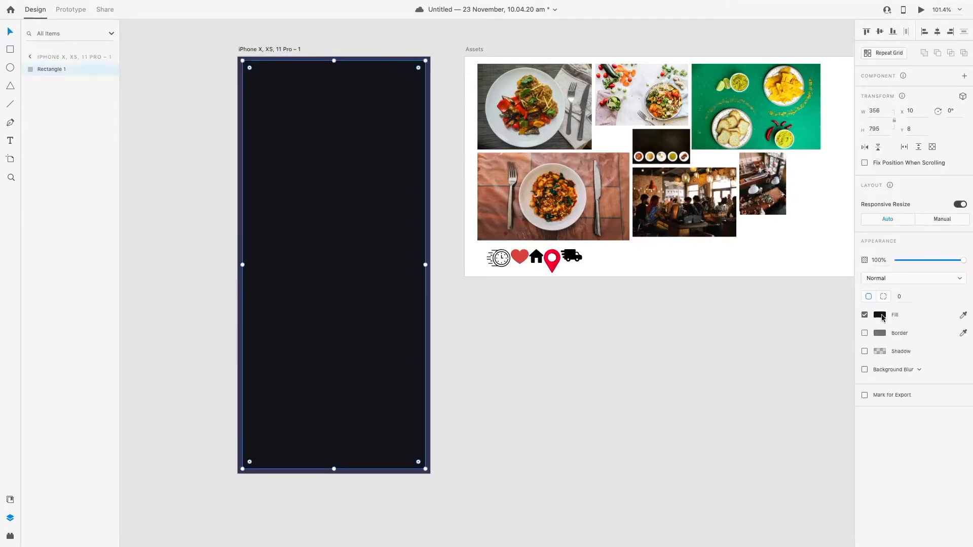
pyautogui.click(880, 315)
pyautogui.moveTo(780, 334); pyautogui.dragTo(780, 333)
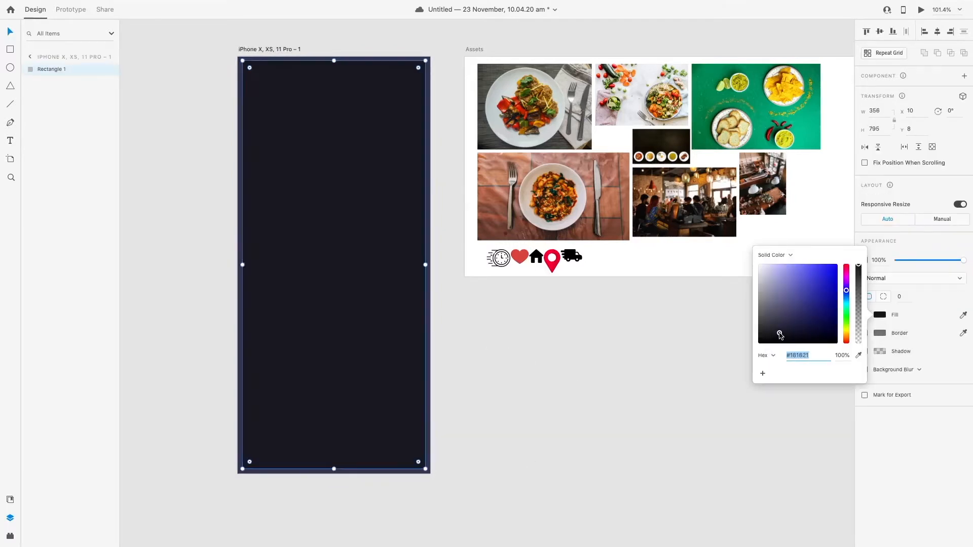
pyautogui.click(629, 332)
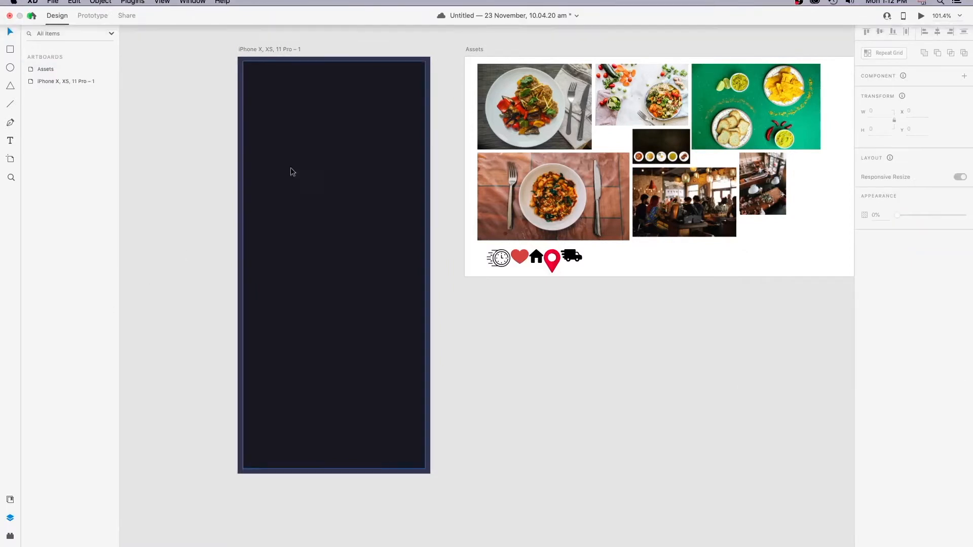
# Step: Round the inner rectangle's corners with a radius of 24
pyautogui.click(334, 176)
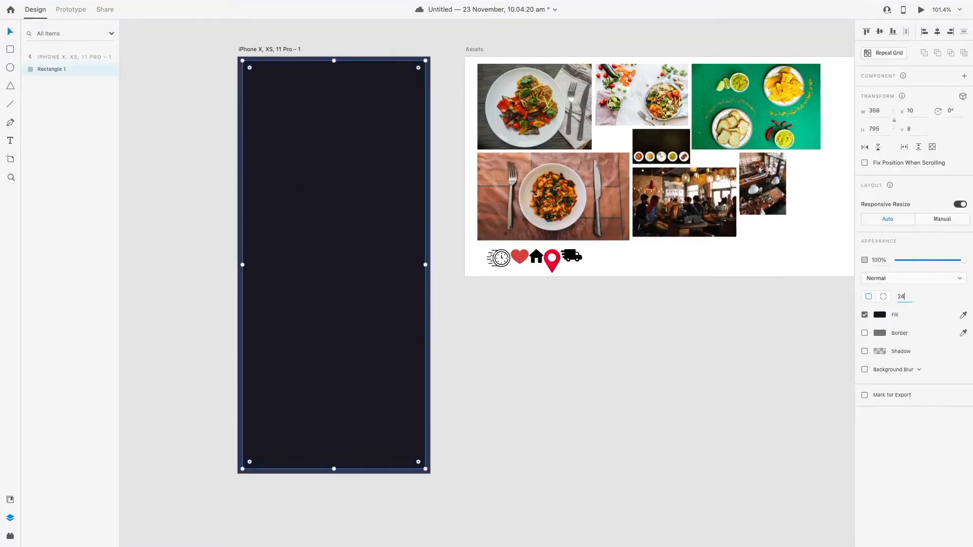
pyautogui.write('24')
pyautogui.press('Return')
pyautogui.click(614, 421)
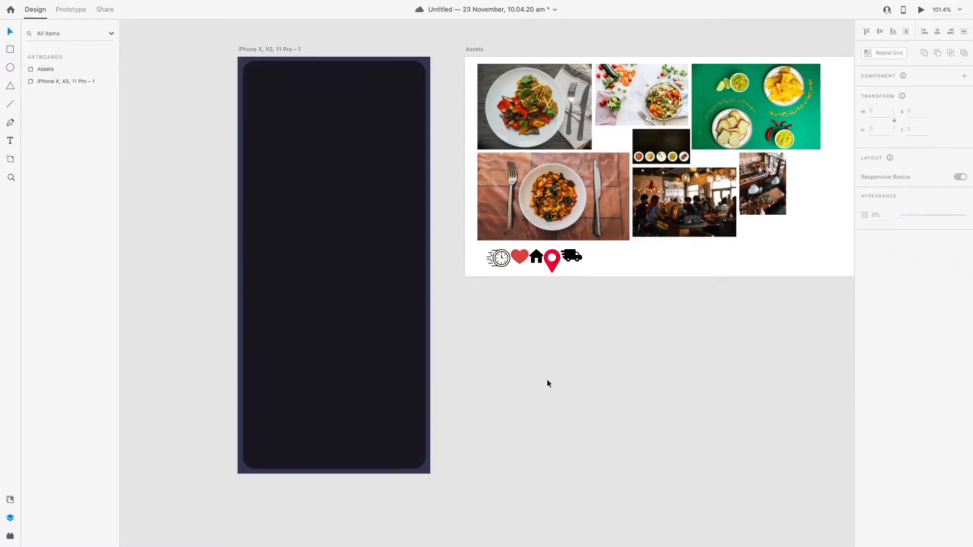
# Step: Draw a small white bar on the dark rectangle, size it to 30 by 3, and remove its border
pyautogui.click(303, 284)
pyautogui.click(235, 278)
pyautogui.click(10, 51)
pyautogui.moveTo(274, 150); pyautogui.dragTo(285, 152)
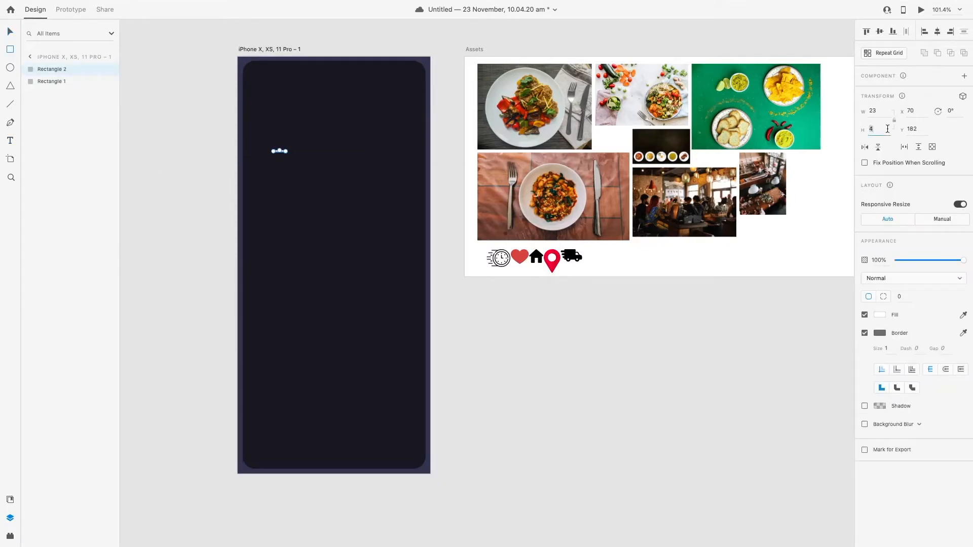
pyautogui.click(882, 108)
pyautogui.press('Return')
pyautogui.click(865, 334)
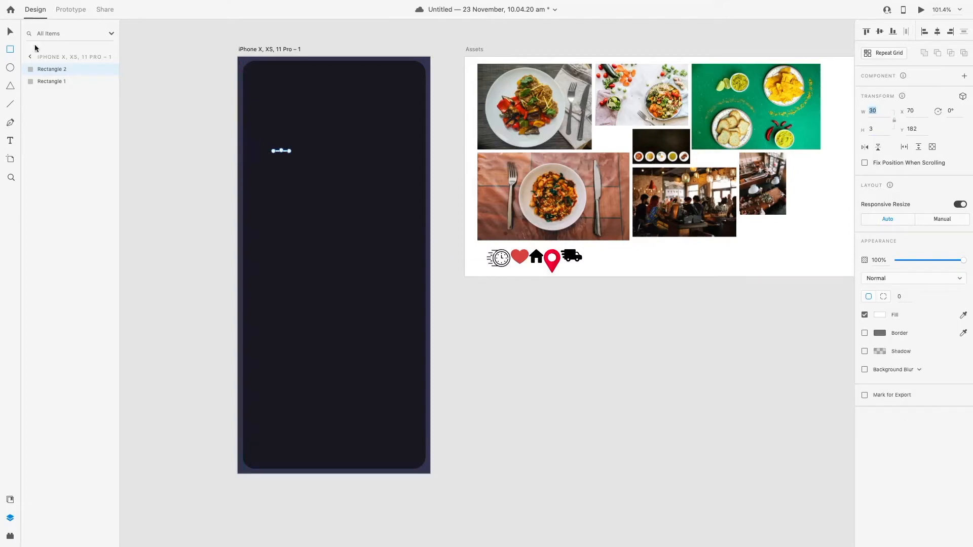
# Step: Move the white bar to the dark rectangle's upper-left corner and duplicate it into a menu icon of three stacked bars
pyautogui.press('v')
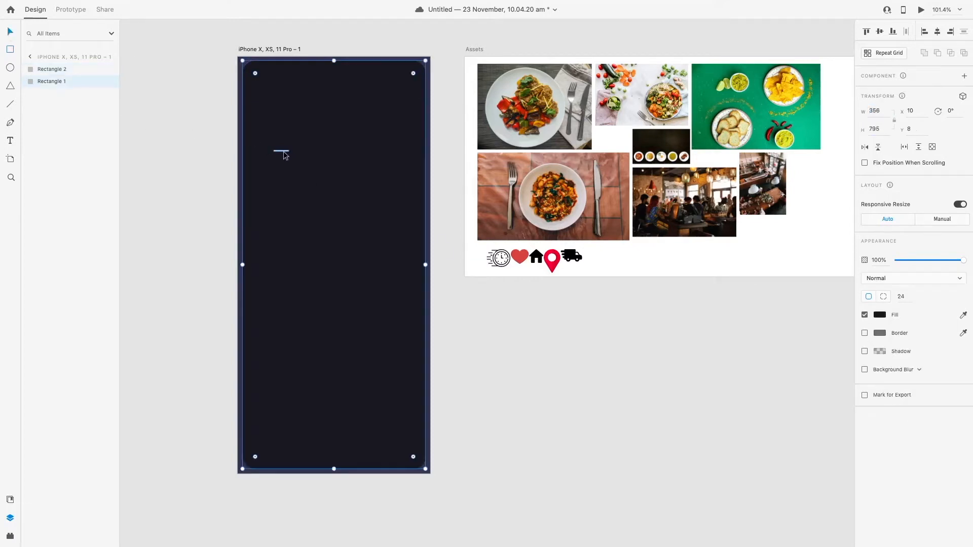
pyautogui.moveTo(282, 150); pyautogui.dragTo(264, 85)
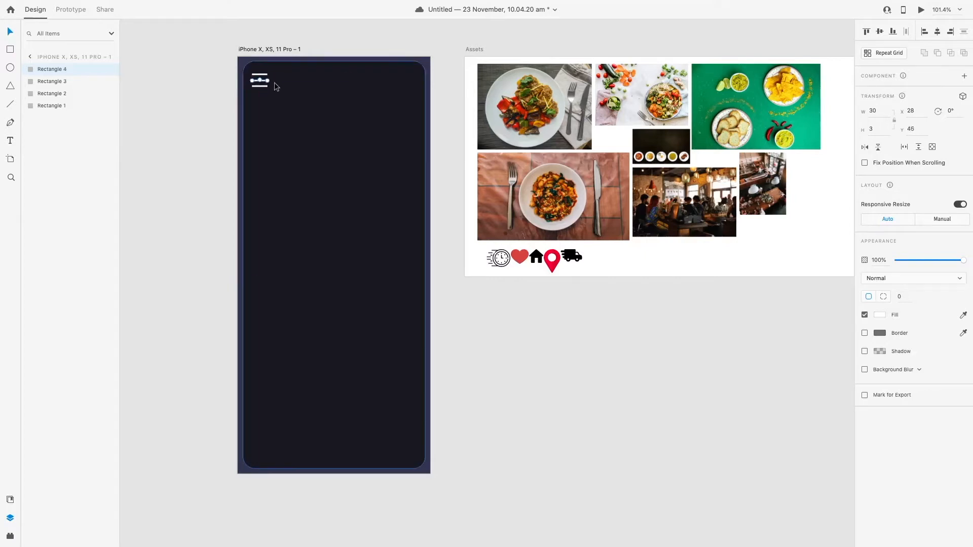
# Step: Shorten the menu icon's middle bar to a width of 22
pyautogui.click(873, 110)
pyautogui.write('20')
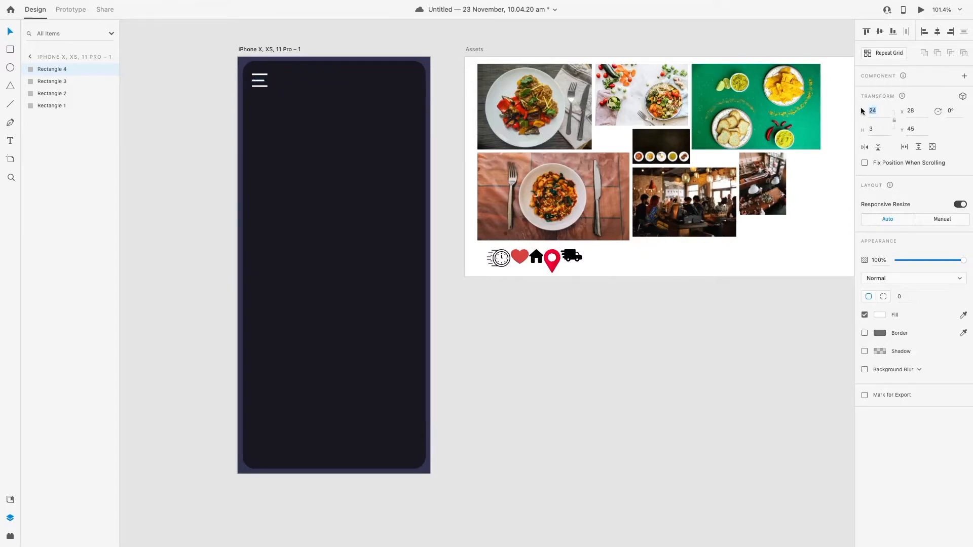
pyautogui.click(386, 145)
pyautogui.click(259, 80)
pyautogui.press('Return')
pyautogui.click(330, 120)
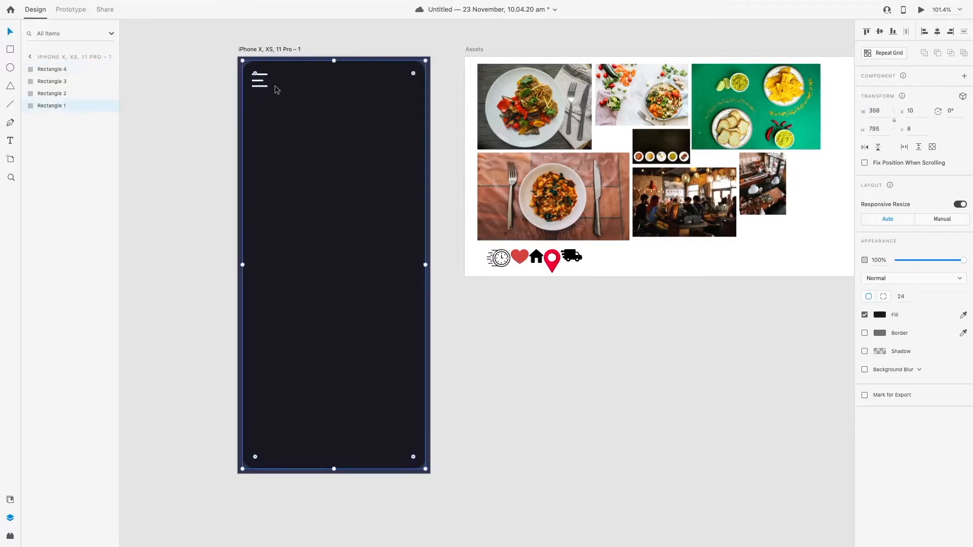
# Step: Nudge the menu icon's middle and lowest bars upward to tighten the spacing between the three bars
pyautogui.click(261, 81)
pyautogui.press('Up')
pyautogui.press('Up')
pyautogui.click(259, 86)
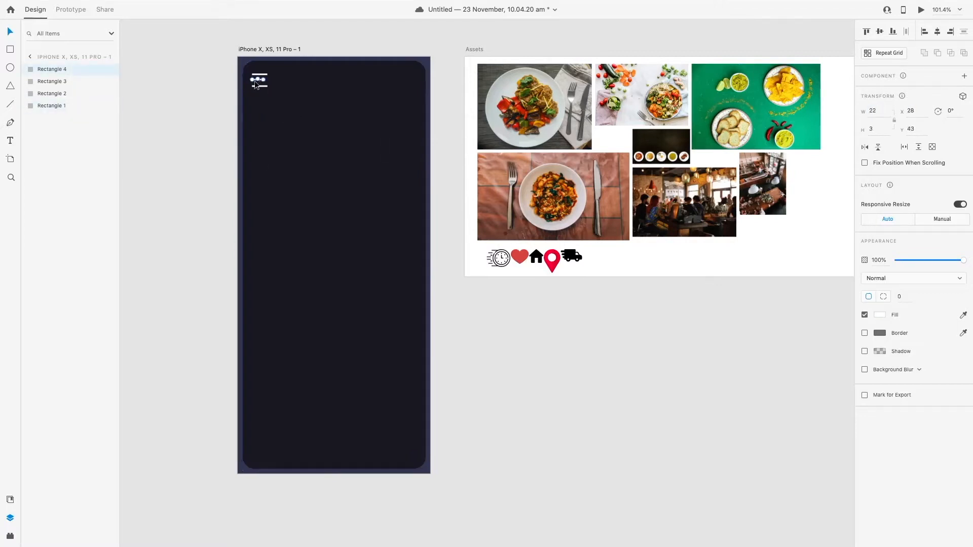
pyautogui.click(257, 146)
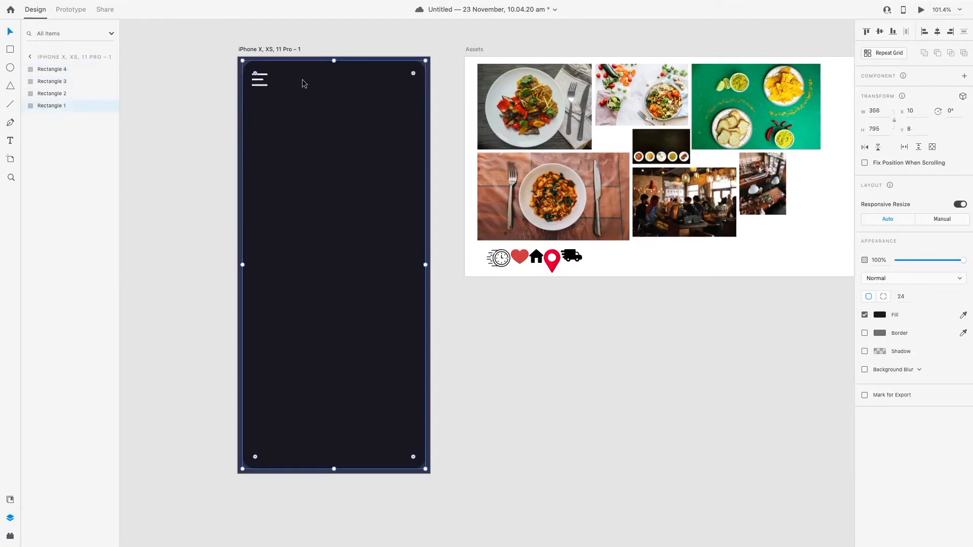
# Step: Add the title text "Fizooto" to the right of the menu icon
pyautogui.press('t')
pyautogui.click(315, 77)
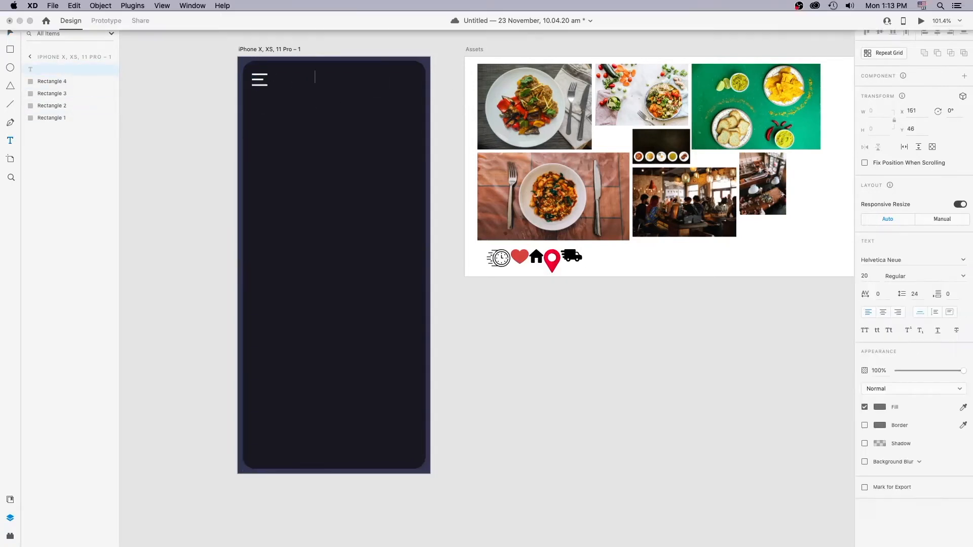
pyautogui.write('Fiz')
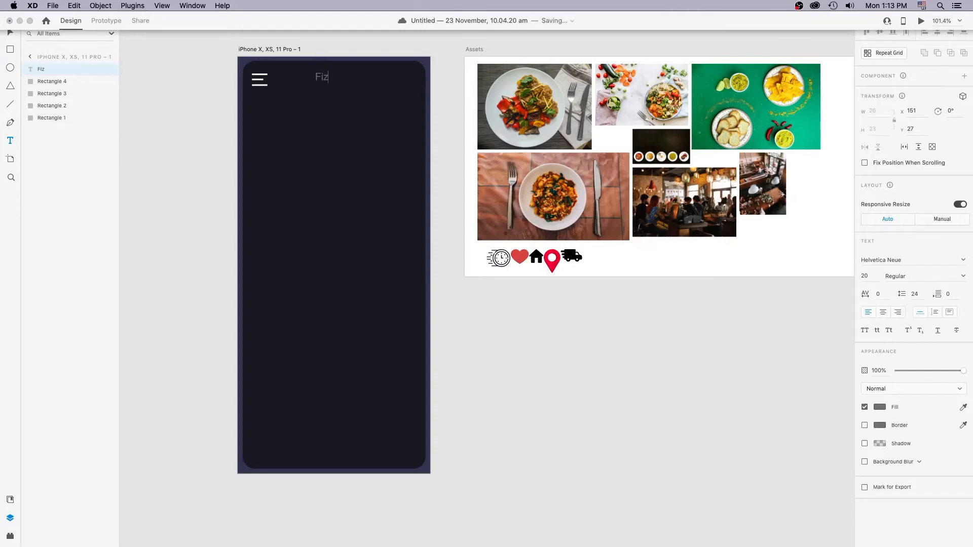
pyautogui.write('ooto')
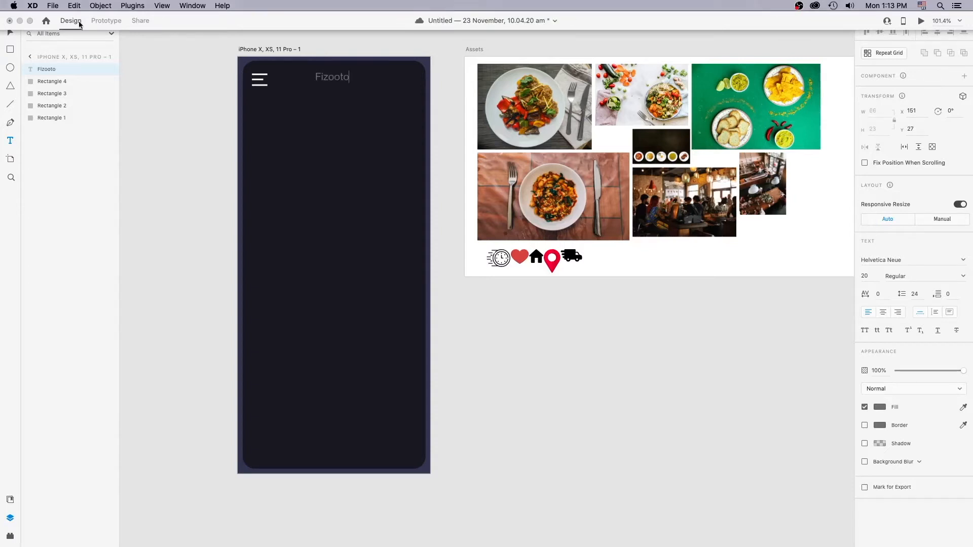
# Step: Set the "Fizooto" title in Roboto Bold and colour it white
pyautogui.press('super+a')
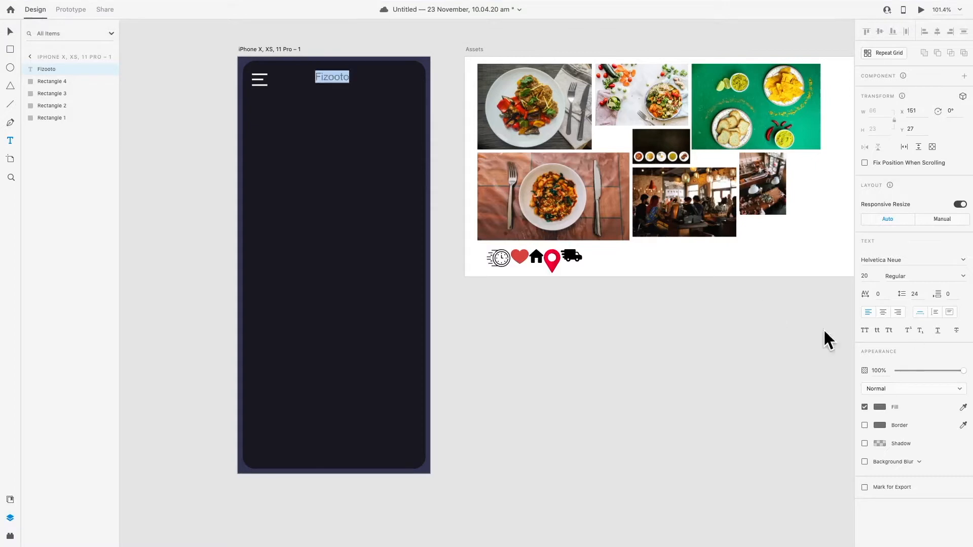
pyautogui.moveTo(911, 261); pyautogui.dragTo(854, 254)
pyautogui.write('Roboto')
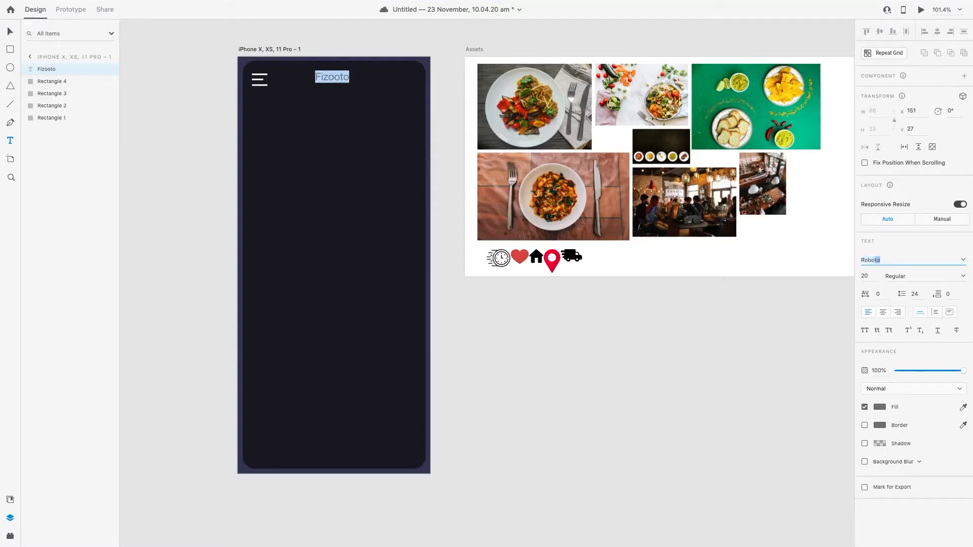
pyautogui.press('Return')
pyautogui.click(963, 276)
pyautogui.click(912, 298)
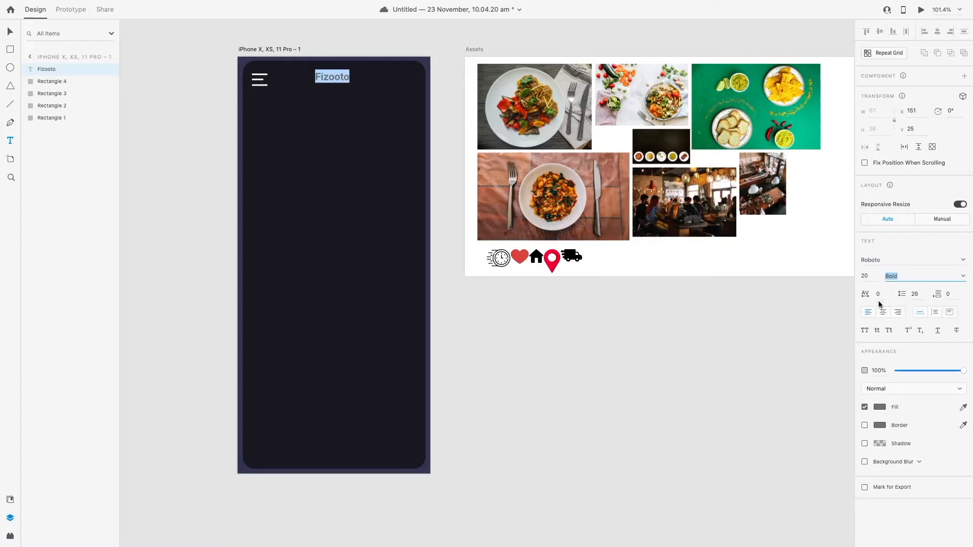
pyautogui.click(879, 408)
pyautogui.press('Escape')
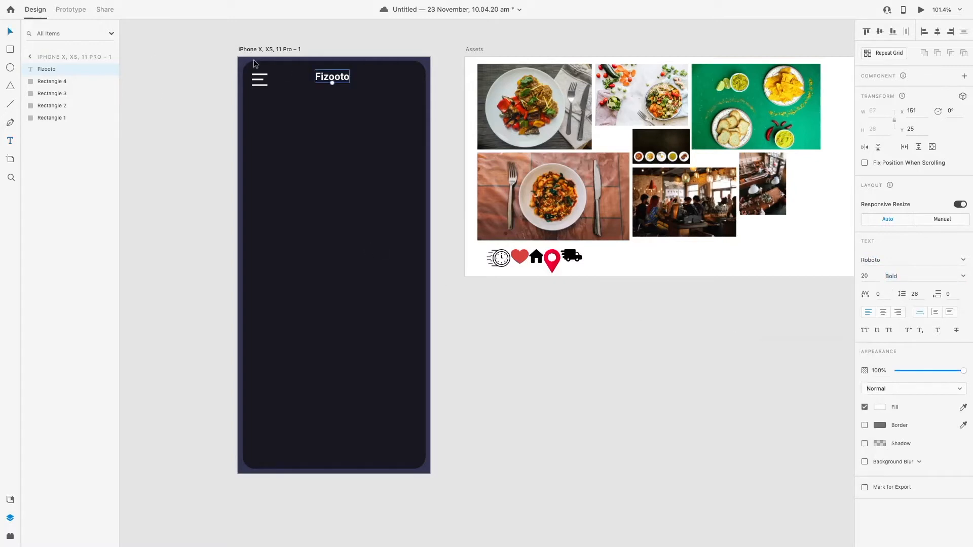
# Step: Set the "Fizooto" title's font size to 30 and centre it across the header, level with the menu icon
pyautogui.moveTo(325, 82); pyautogui.dragTo(315, 88)
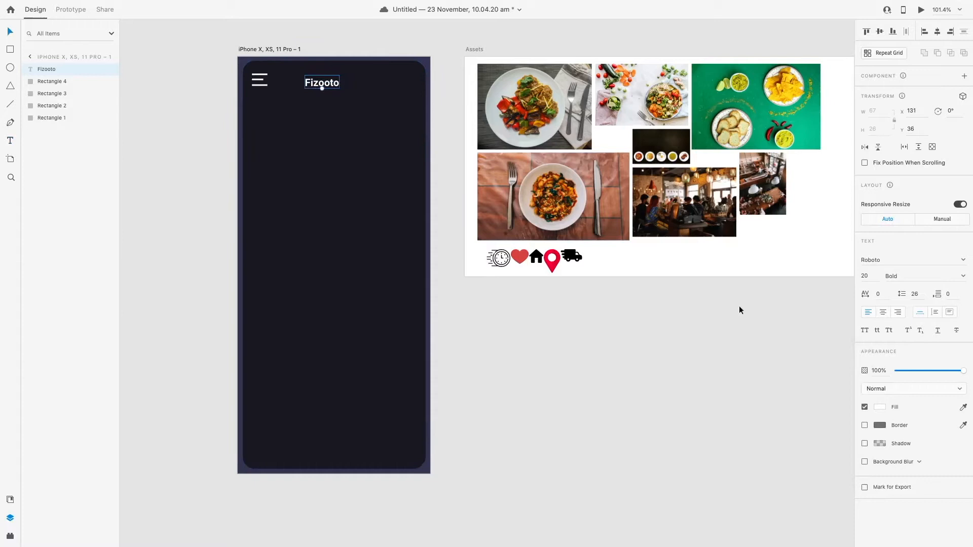
pyautogui.click(871, 276)
pyautogui.write('30')
pyautogui.press('Return')
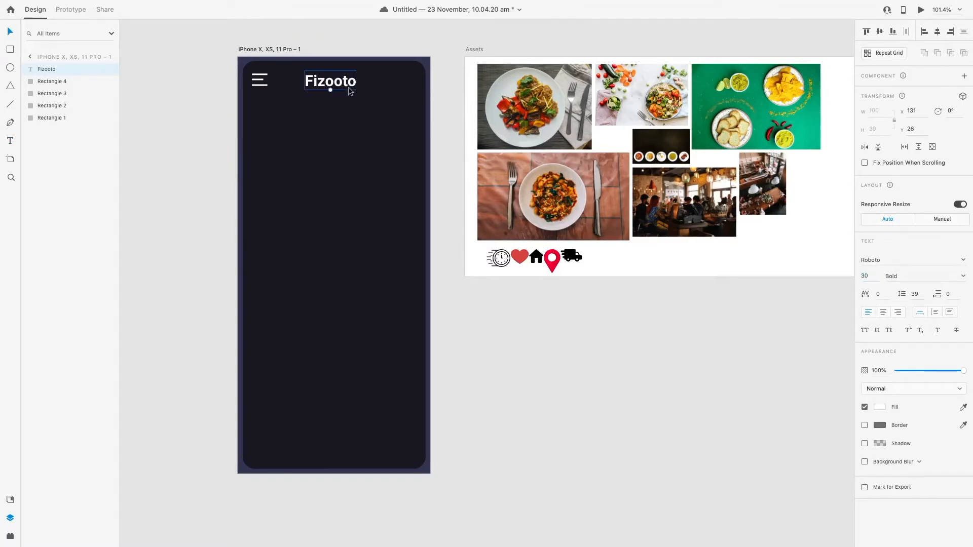
pyautogui.moveTo(339, 90); pyautogui.dragTo(343, 85)
pyautogui.click(382, 99)
pyautogui.click(667, 299)
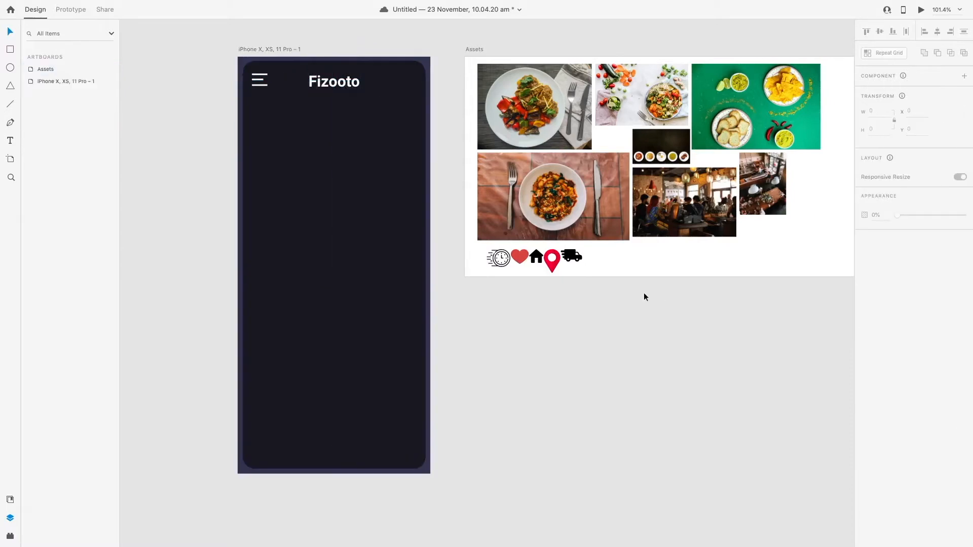
# Step: Draw a closed trapezoid about 33 by 25 with the Pen tool at the header's far end, opposite the menu icon, as a shopping bag body
pyautogui.click(373, 148)
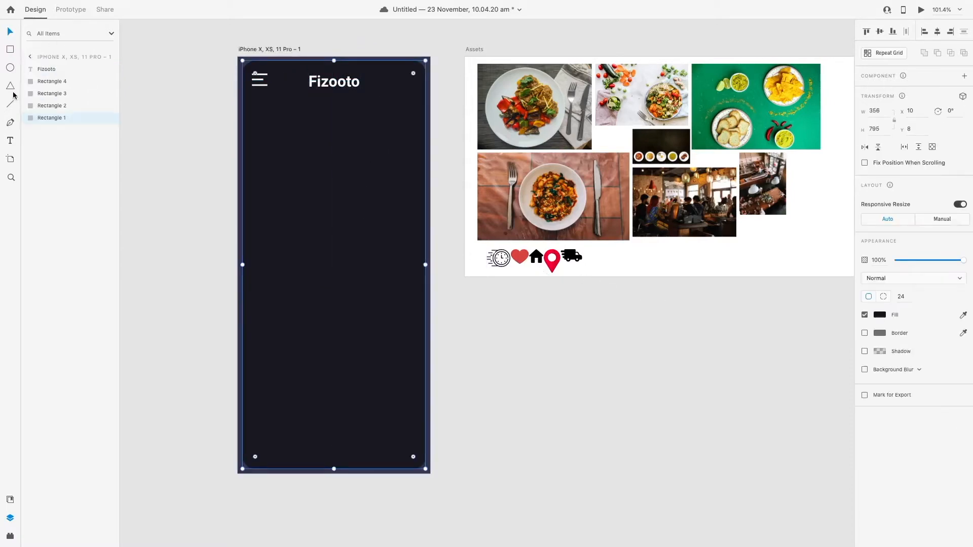
pyautogui.scroll(5, 395, 78)
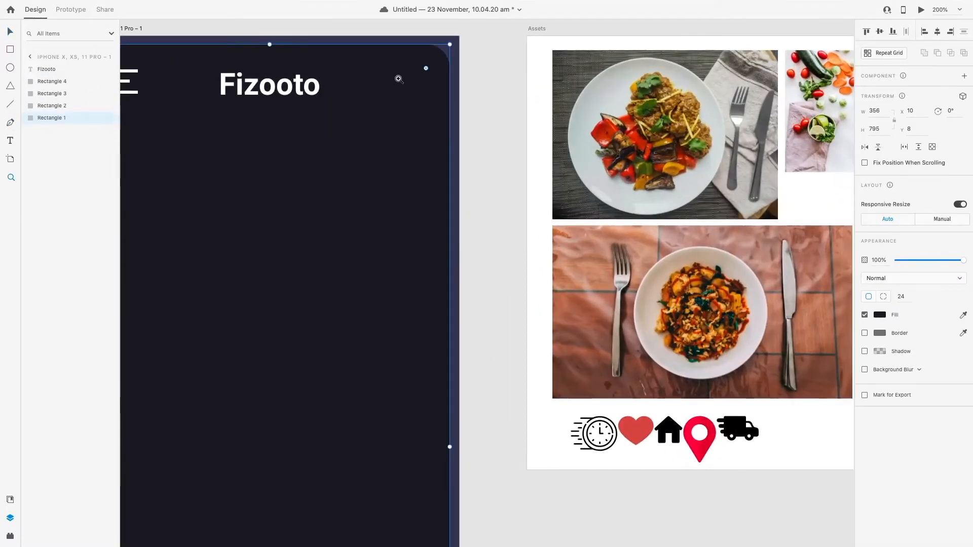
pyautogui.click(393, 73)
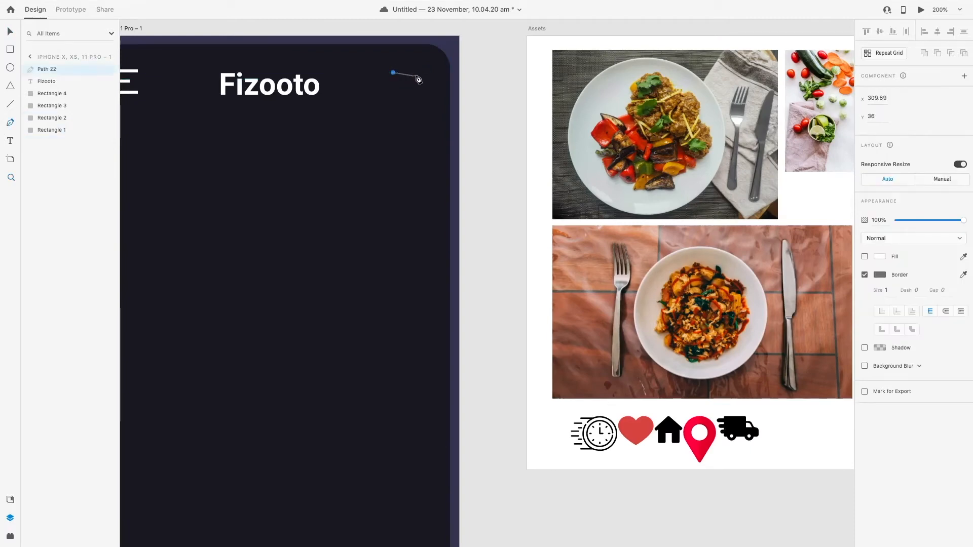
pyautogui.click(418, 72)
pyautogui.click(422, 97)
pyautogui.click(386, 98)
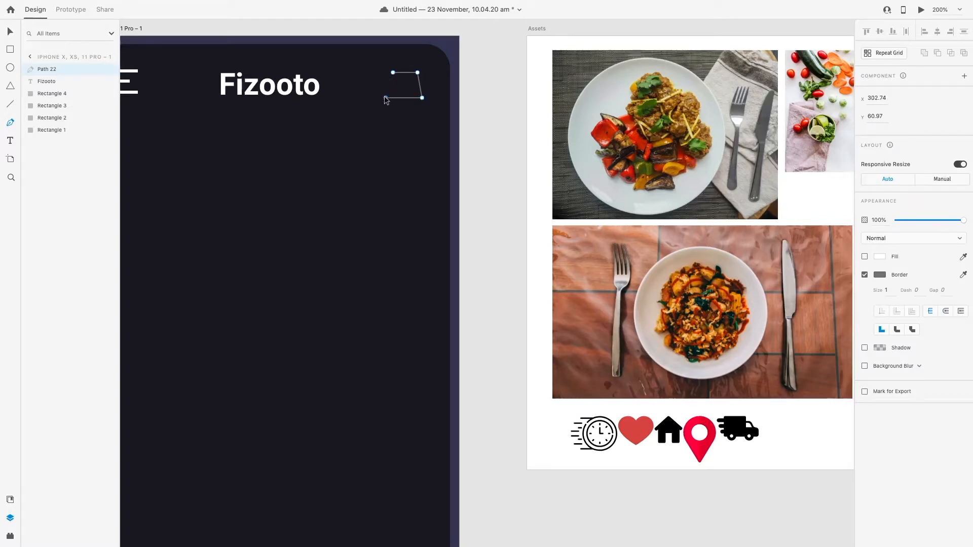
pyautogui.click(392, 73)
pyautogui.moveTo(386, 98); pyautogui.dragTo(388, 98)
pyautogui.click(394, 74)
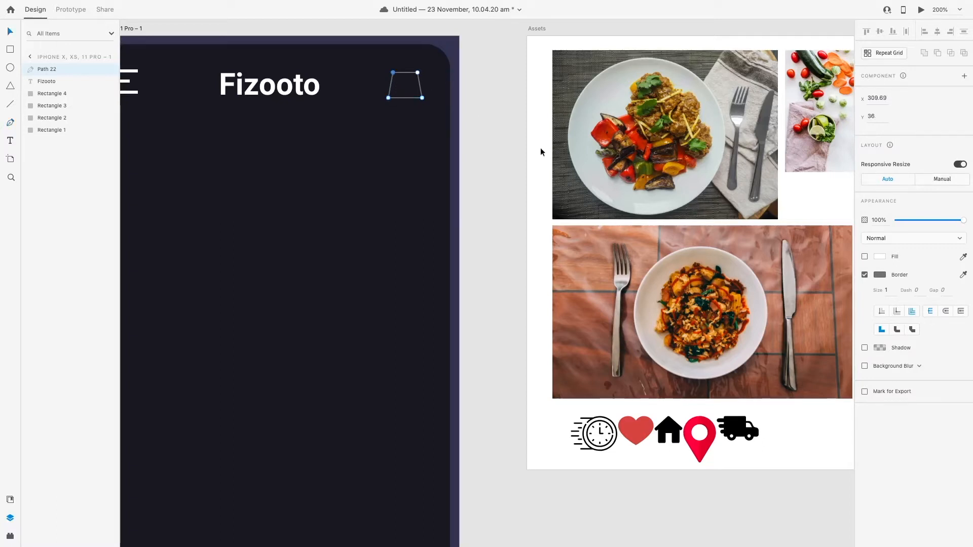
# Step: Set the bag body's border size to 2 and colour the border white
pyautogui.write('2')
pyautogui.press('Return')
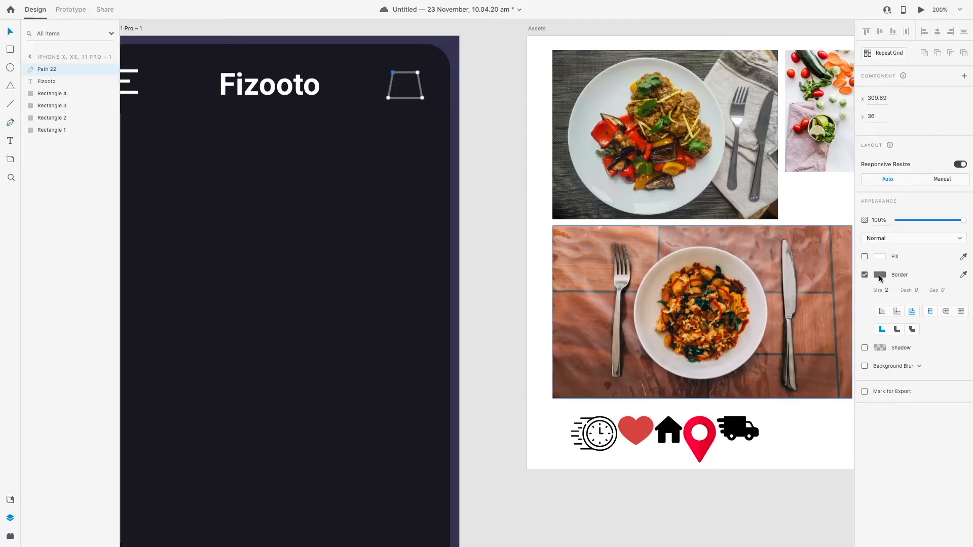
pyautogui.click(879, 276)
pyautogui.moveTo(776, 238); pyautogui.dragTo(752, 213)
# Step: Draw a curved handle arching above the bag body with the Pen tool
pyautogui.click(10, 122)
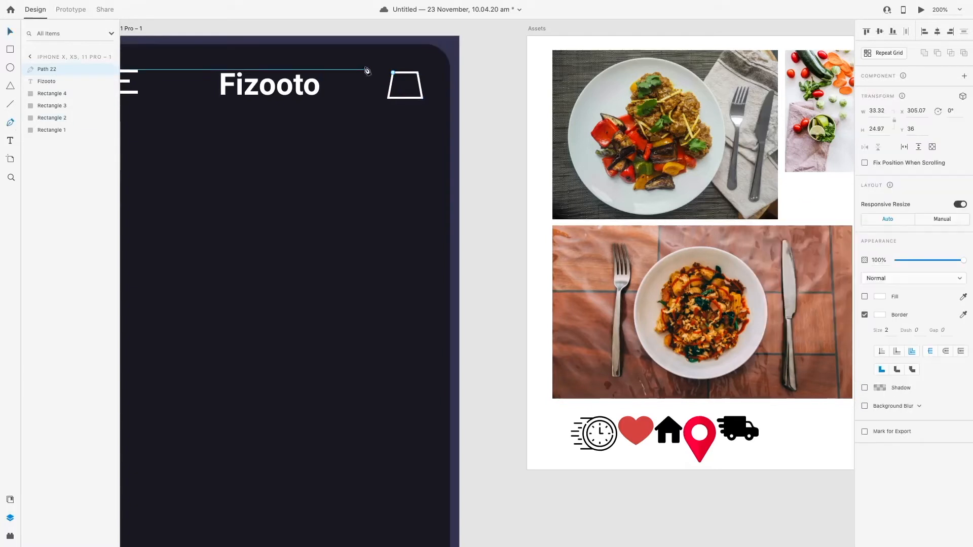
pyautogui.click(399, 79)
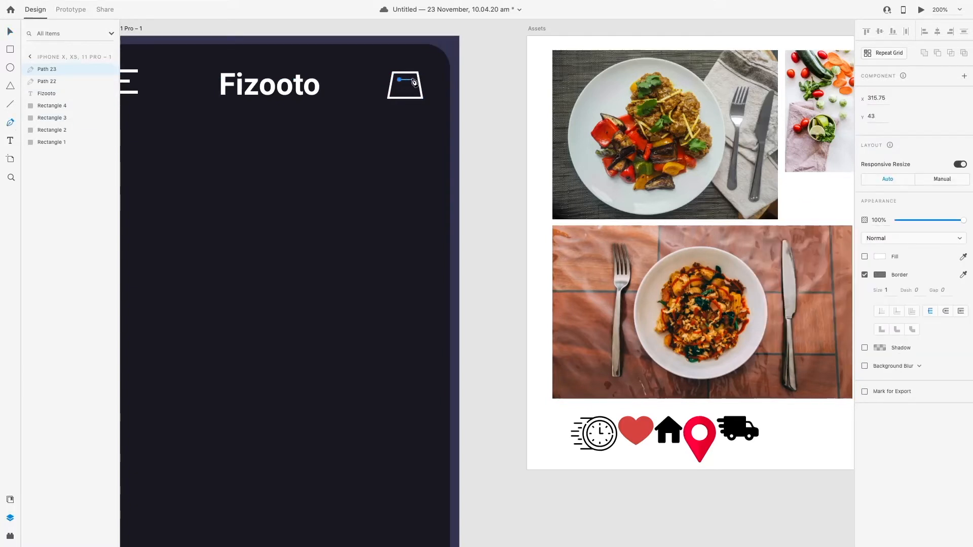
pyautogui.moveTo(412, 80); pyautogui.dragTo(420, 115)
pyautogui.press('Escape')
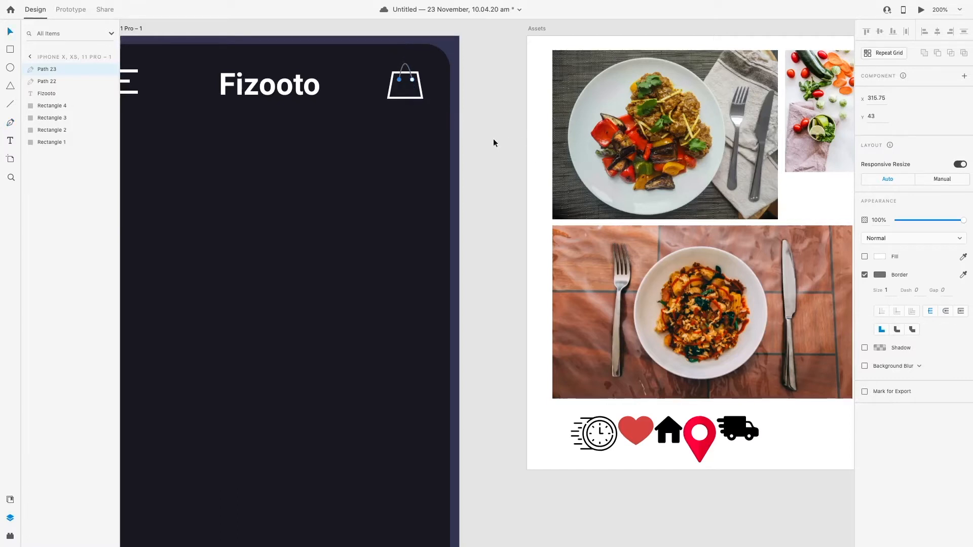
# Step: Colour the bag handle's border white and set its size to 2
pyautogui.click(881, 276)
pyautogui.write('fff')
pyautogui.press('Return')
pyautogui.click(890, 290)
pyautogui.write('2')
pyautogui.press('Return')
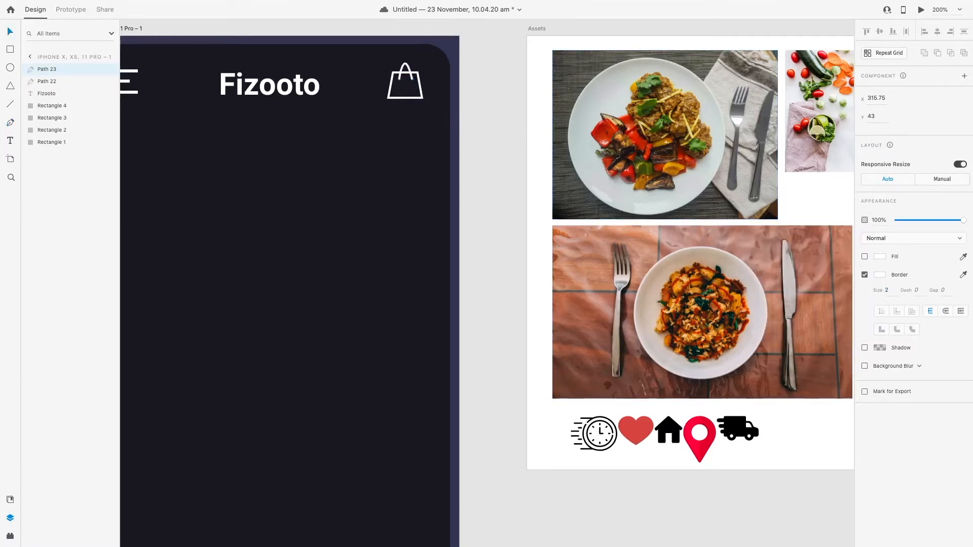
pyautogui.click(399, 129)
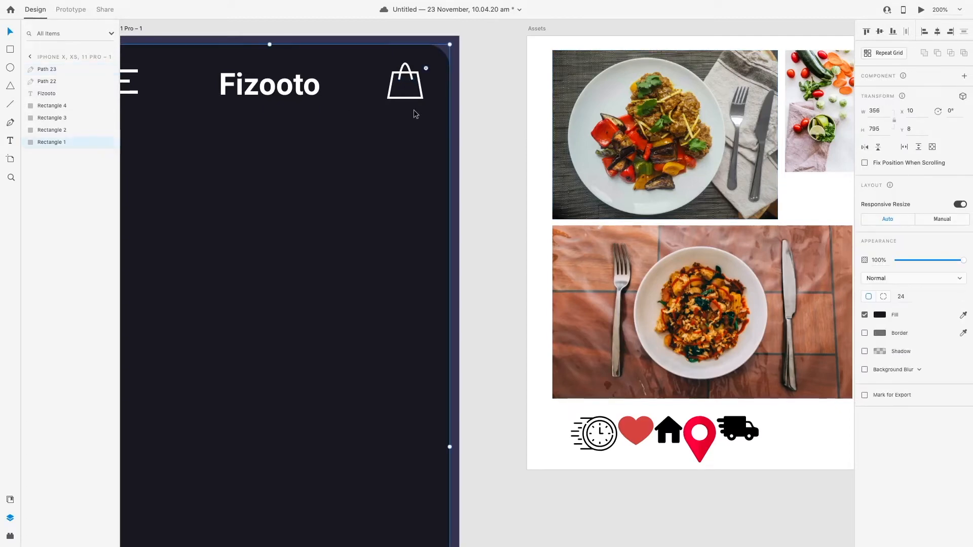
# Step: Resize the bag handle so it is wider and its ends reach less far down into the bag body
pyautogui.click(405, 65)
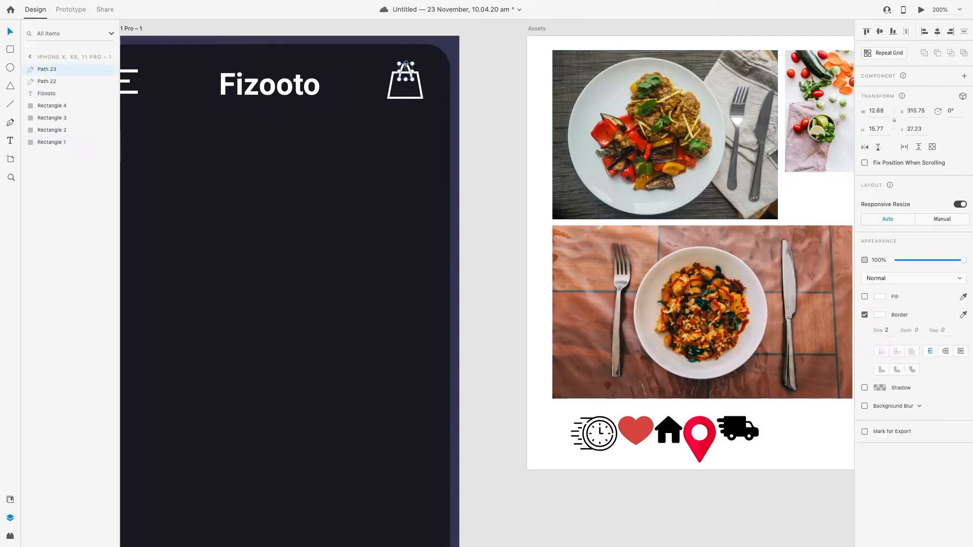
pyautogui.scroll(5, 406, 65)
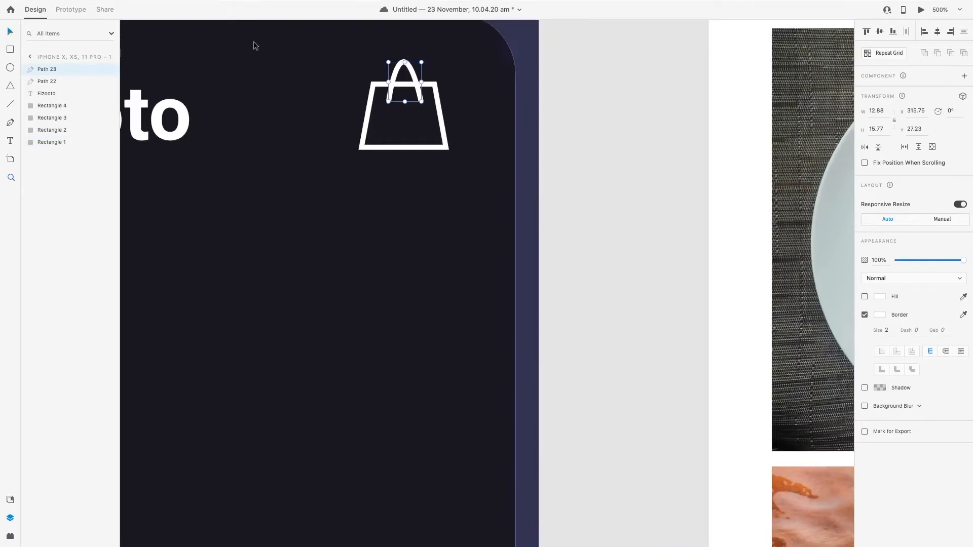
pyautogui.moveTo(396, 71)
pyautogui.mouseDown()
pyautogui.moveTo(405, 58)
pyautogui.moveTo(385, 80)
pyautogui.moveTo(427, 80)
pyautogui.moveTo(406, 62)
pyautogui.moveTo(418, 76)
pyautogui.moveTo(405, 65)
pyautogui.moveTo(385, 77)
pyautogui.moveTo(428, 78)
pyautogui.moveTo(397, 78)
pyautogui.mouseUp()
pyautogui.click(466, 76)
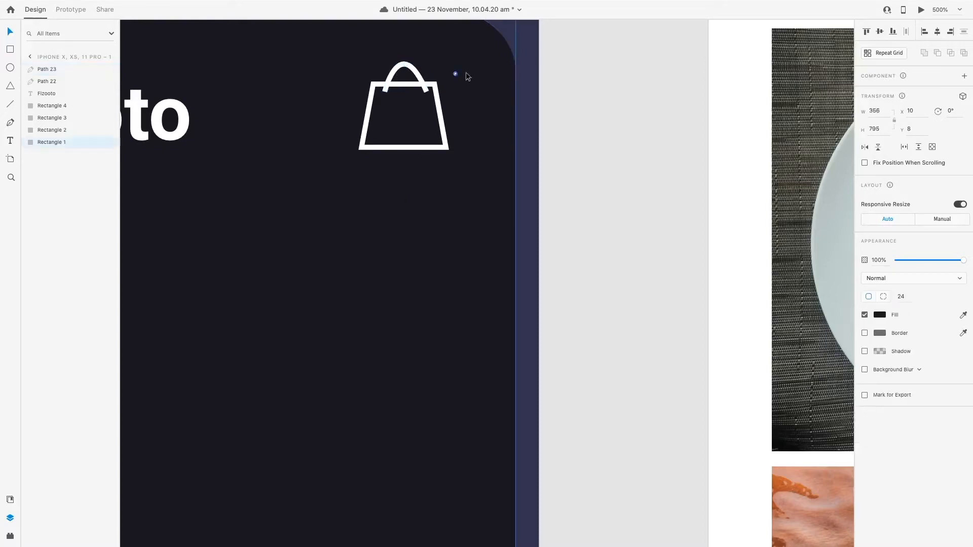
# Step: Draw a rectangle about 202 by 172 below the menu icon, and move the iPhone artboard farther away from the Assets artboard
pyautogui.click(960, 9)
pyautogui.click(943, 49)
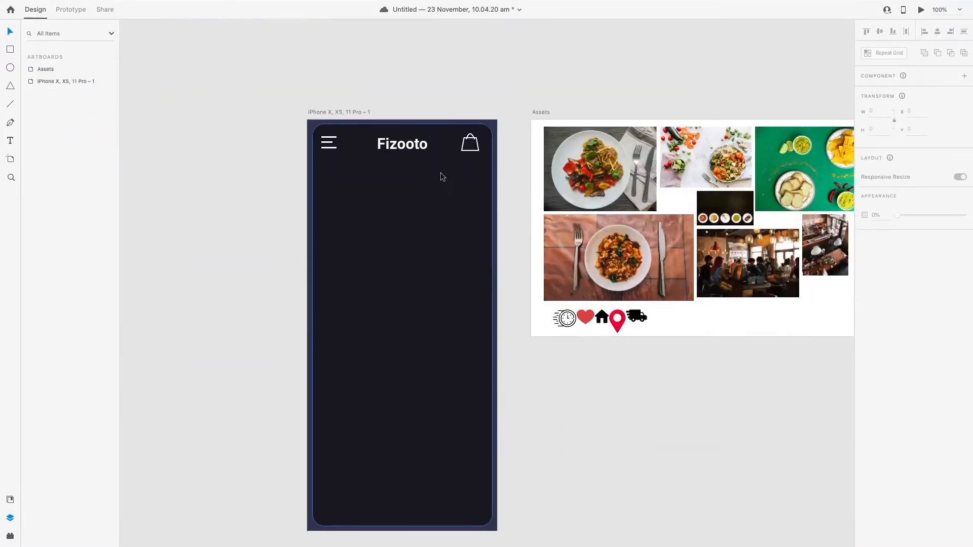
pyautogui.click(10, 50)
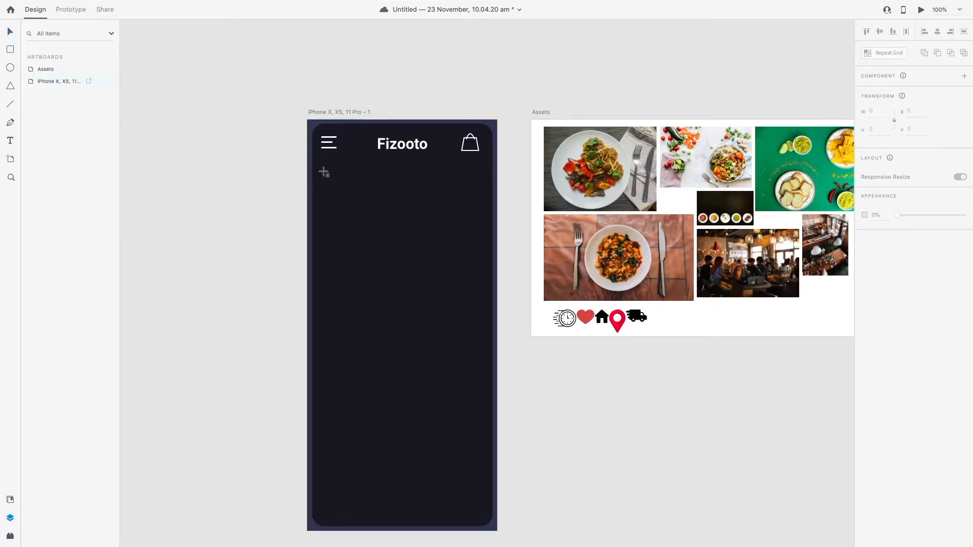
pyautogui.moveTo(321, 171)
pyautogui.mouseDown()
pyautogui.moveTo(398, 260)
pyautogui.moveTo(423, 258)
pyautogui.mouseUp()
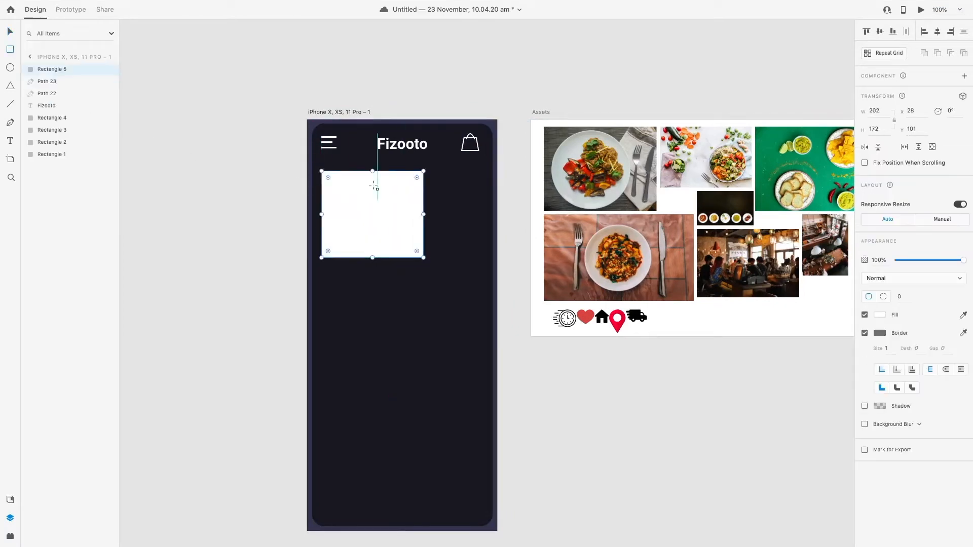
pyautogui.moveTo(329, 112); pyautogui.dragTo(212, 99)
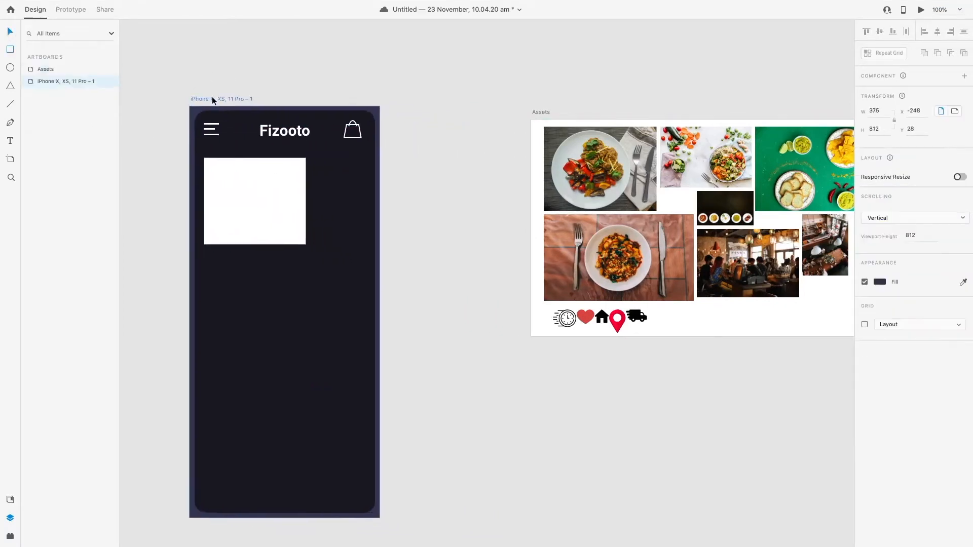
# Step: Lower the white rectangle slightly to Y 108, remove its border and round its corners to 24
pyautogui.click(266, 200)
pyautogui.click(865, 333)
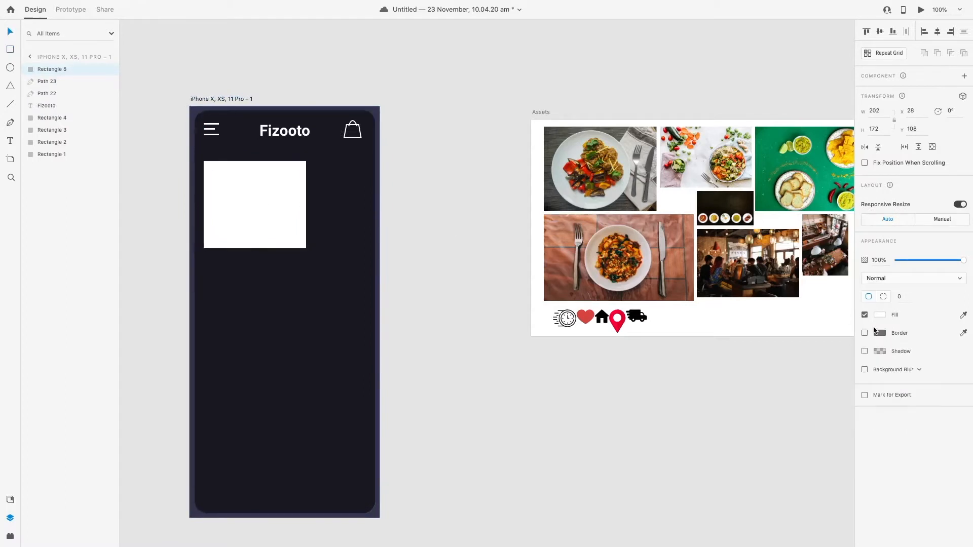
pyautogui.click(900, 296)
pyautogui.write('24')
pyautogui.press('Return')
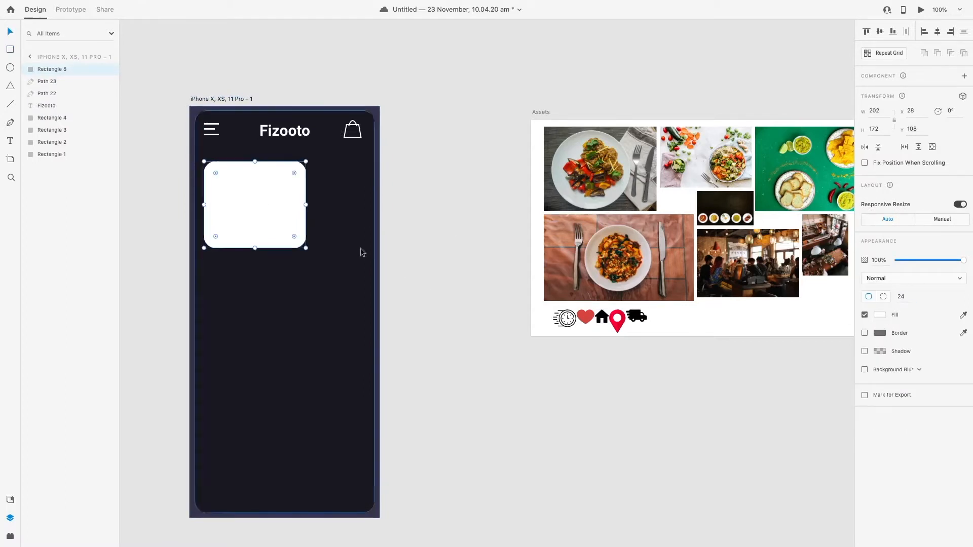
# Step: Give the rounded rectangle a linear gradient fill running diagonally from its lower-left corner to its upper-right corner
pyautogui.click(880, 315)
pyautogui.click(780, 253)
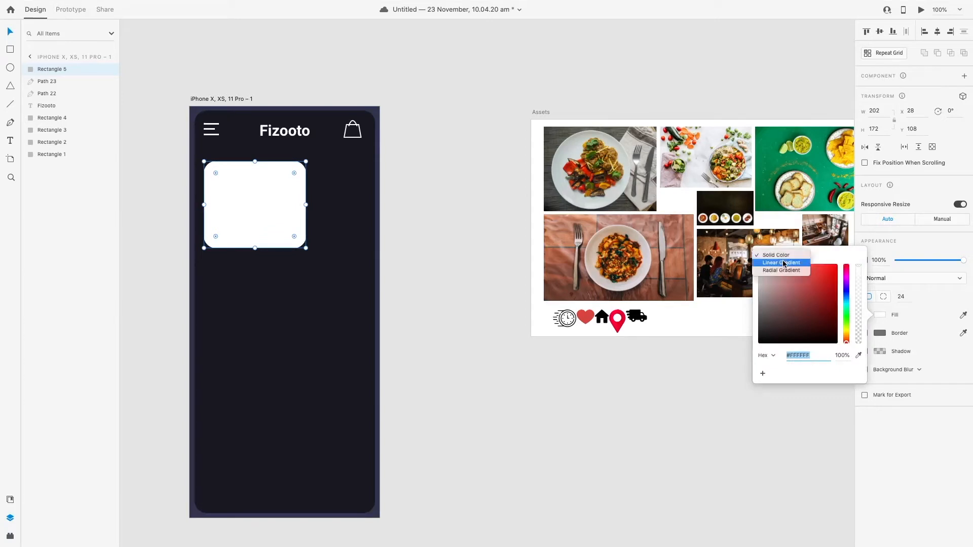
pyautogui.click(775, 263)
pyautogui.moveTo(254, 163); pyautogui.dragTo(302, 168)
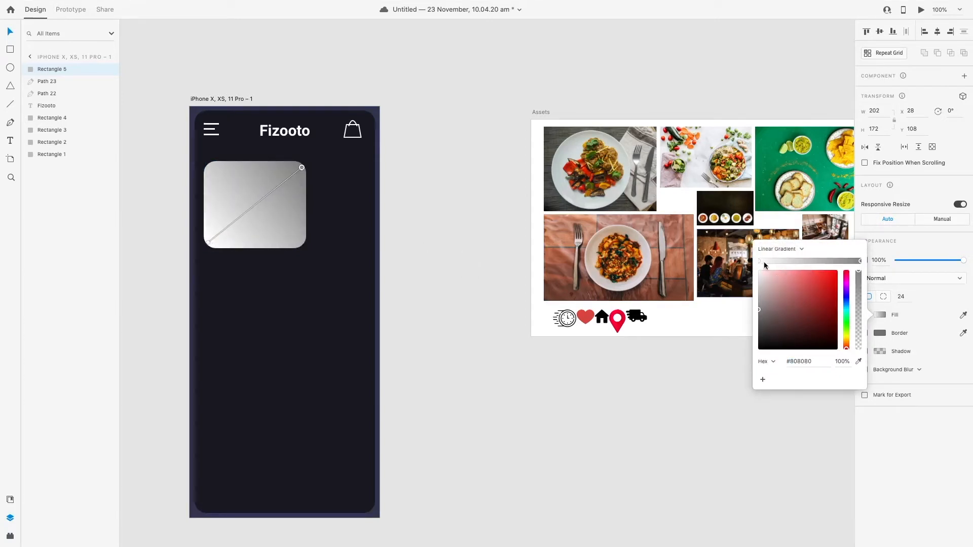
# Step: Colour the gradient's upper-right stop dark navy #14182B and its lower-left stop dark blue-grey #1D1D2B
pyautogui.click(845, 299)
pyautogui.click(805, 339)
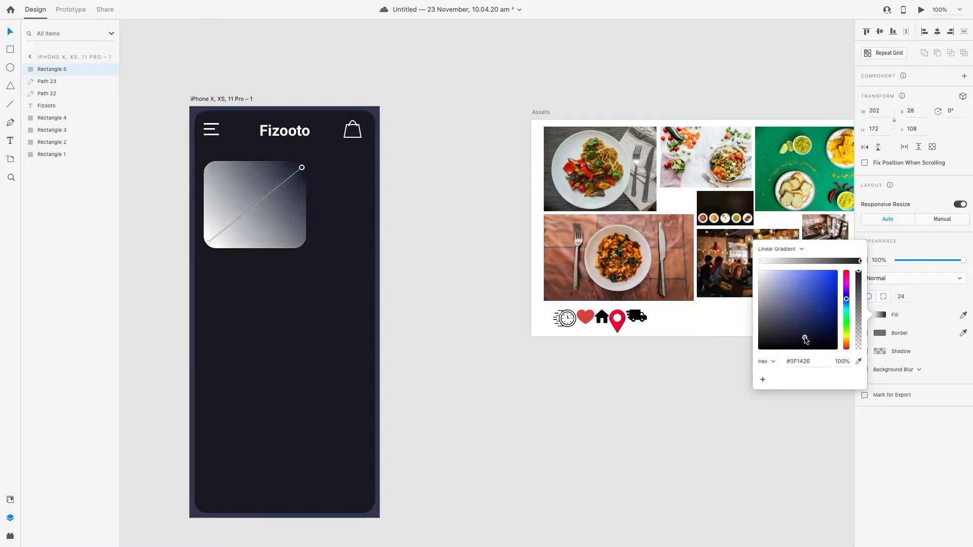
pyautogui.moveTo(806, 338); pyautogui.dragTo(801, 337)
pyautogui.click(759, 261)
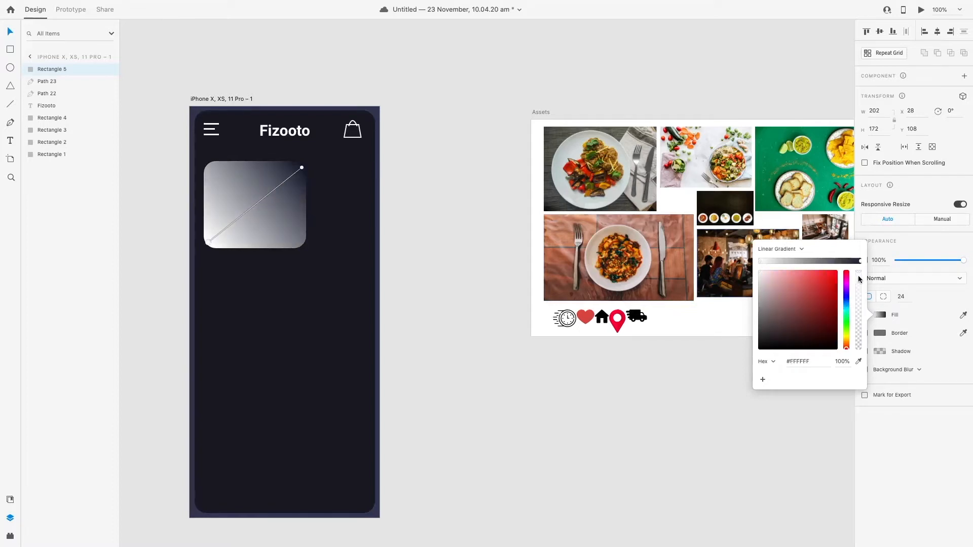
pyautogui.moveTo(848, 319); pyautogui.dragTo(847, 297)
pyautogui.moveTo(797, 337)
pyautogui.mouseDown()
pyautogui.moveTo(765, 341)
pyautogui.moveTo(763, 331)
pyautogui.moveTo(784, 337)
pyautogui.mouseUp()
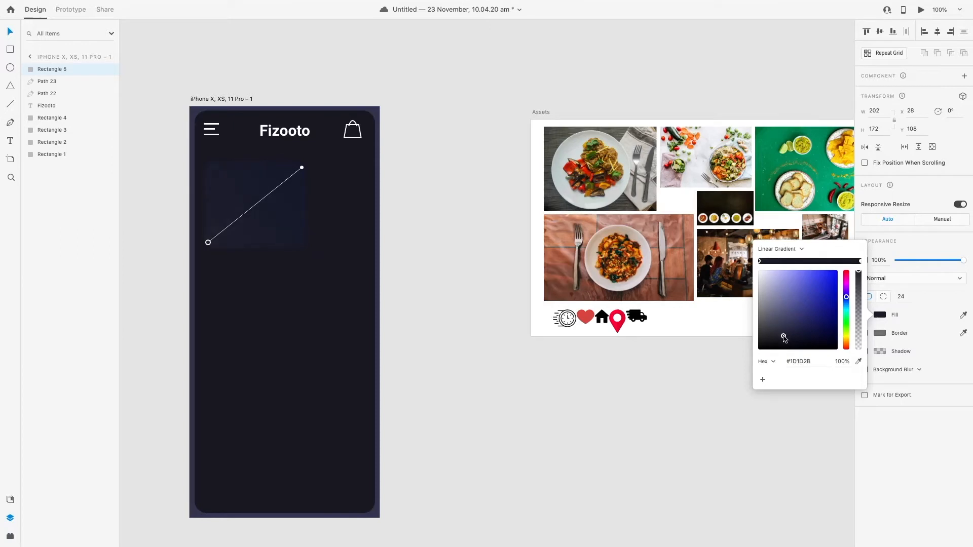
# Step: Sample the artboard's background colour #313450 for the gradient's lower-left stop and set the upper-right stop to #13182F
pyautogui.click(301, 169)
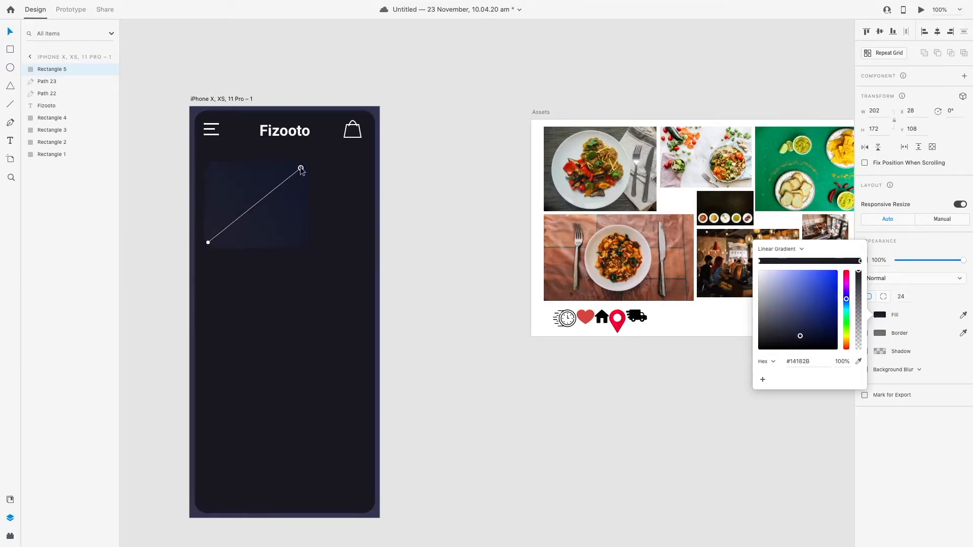
pyautogui.moveTo(208, 243)
pyautogui.mouseDown()
pyautogui.moveTo(254, 208)
pyautogui.moveTo(202, 219)
pyautogui.moveTo(206, 242)
pyautogui.mouseUp()
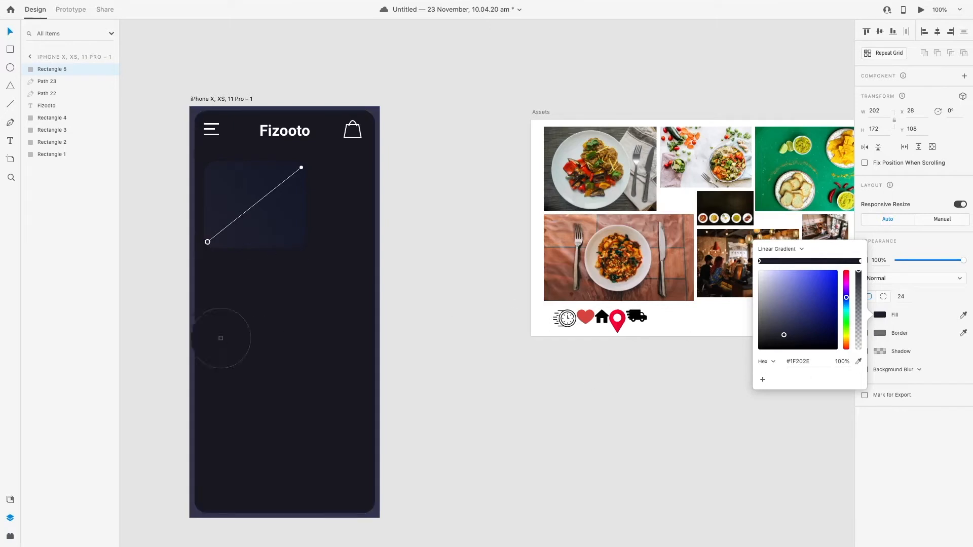
pyautogui.click(192, 299)
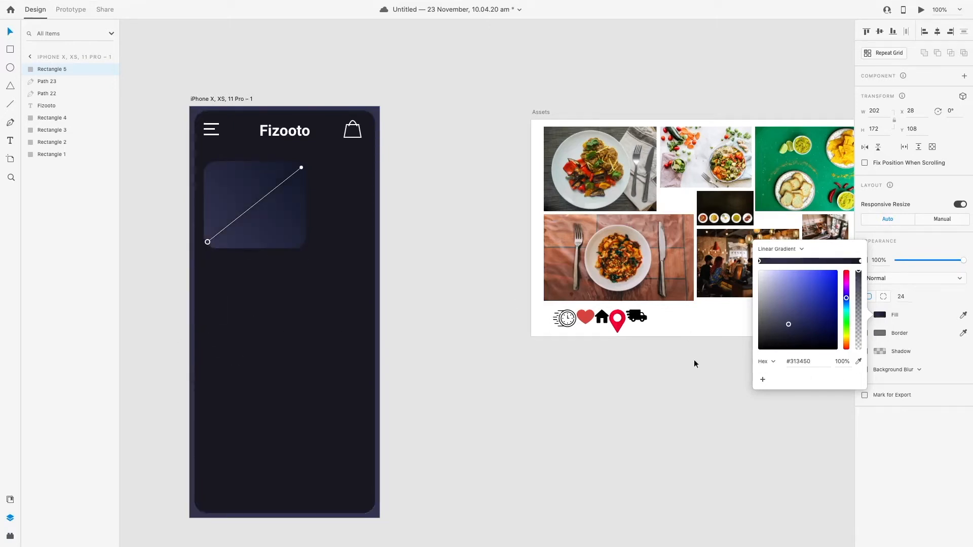
pyautogui.click(860, 262)
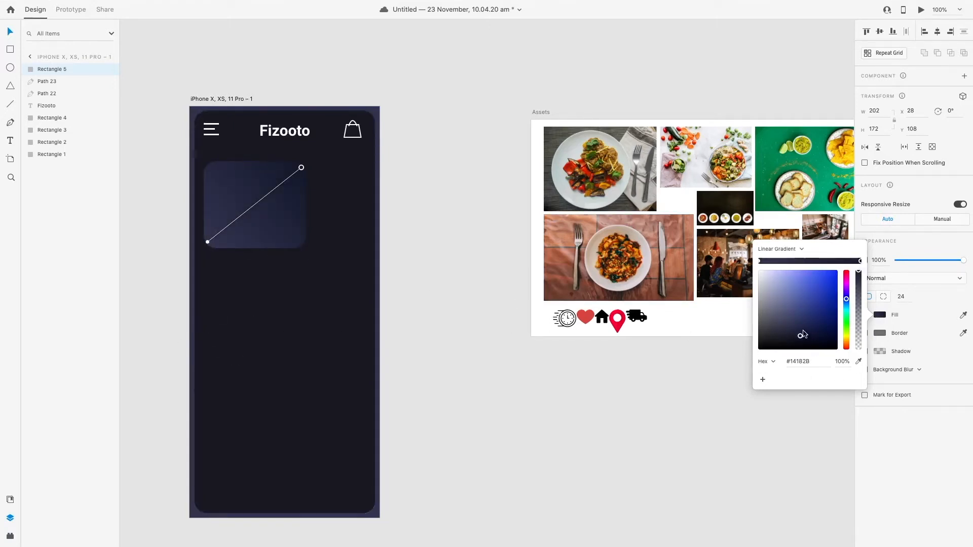
pyautogui.moveTo(803, 334); pyautogui.dragTo(807, 337)
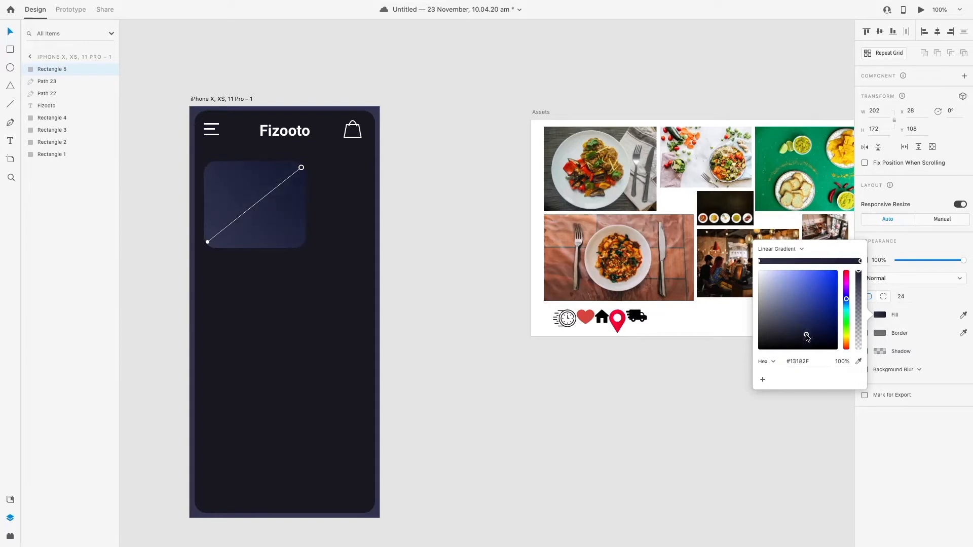
# Step: Duplicate the gradient card and place the copy beside it at X 247, extending past the artboard's edge
pyautogui.click(266, 213)
pyautogui.moveTo(266, 212); pyautogui.dragTo(382, 221)
pyautogui.click(272, 299)
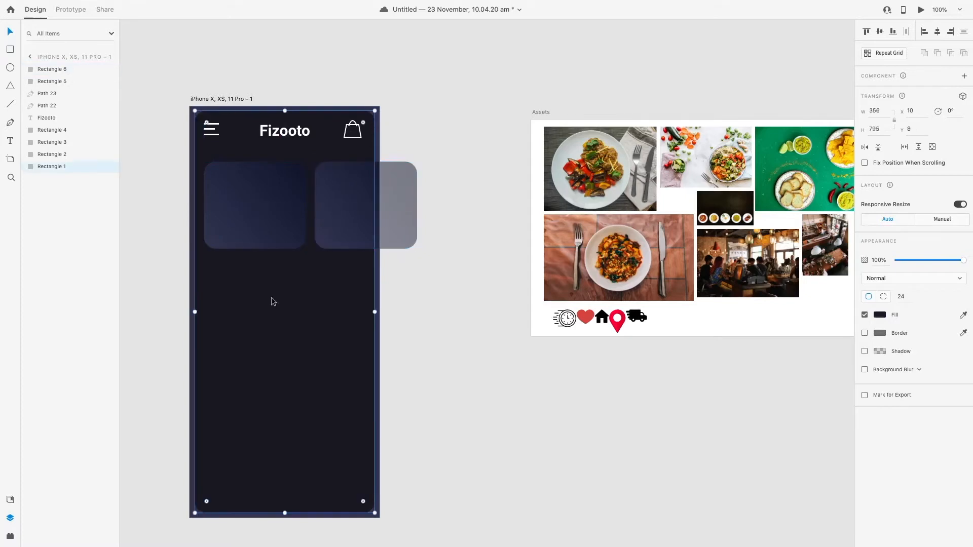
pyautogui.click(407, 320)
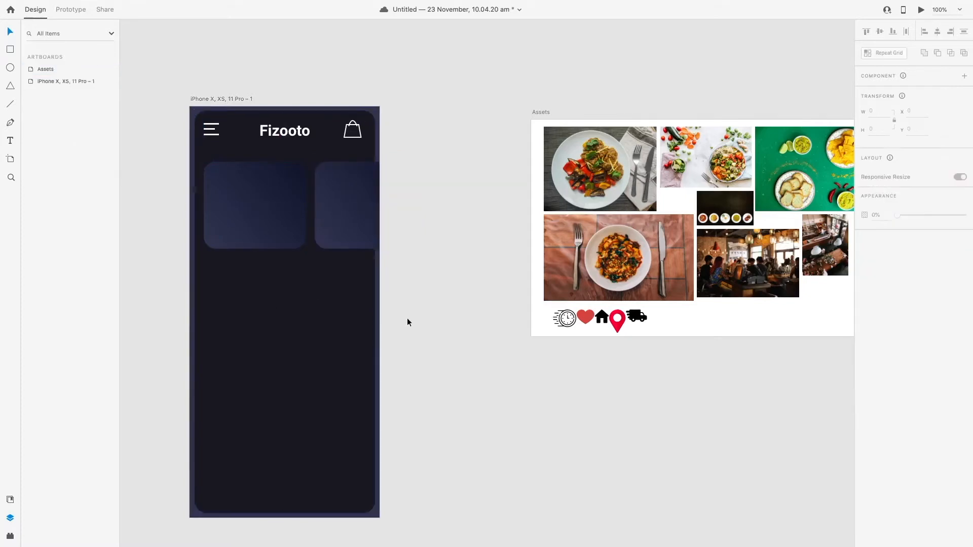
# Step: Narrow the second card slightly by pulling in its edge outside the artboard
pyautogui.click(348, 223)
pyautogui.click(319, 269)
pyautogui.click(412, 208)
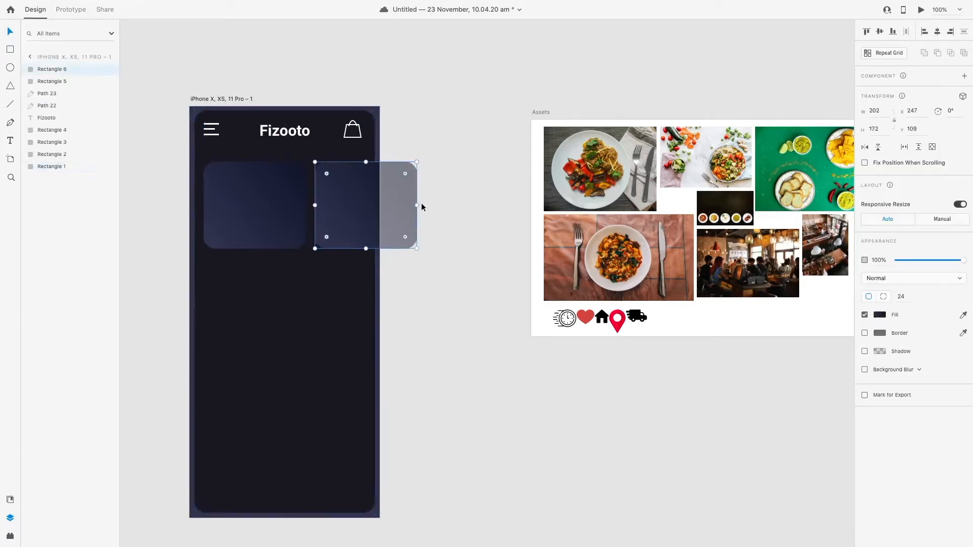
pyautogui.moveTo(417, 205)
pyautogui.mouseDown()
pyautogui.moveTo(381, 203)
pyautogui.moveTo(413, 201)
pyautogui.mouseUp()
pyautogui.click(341, 264)
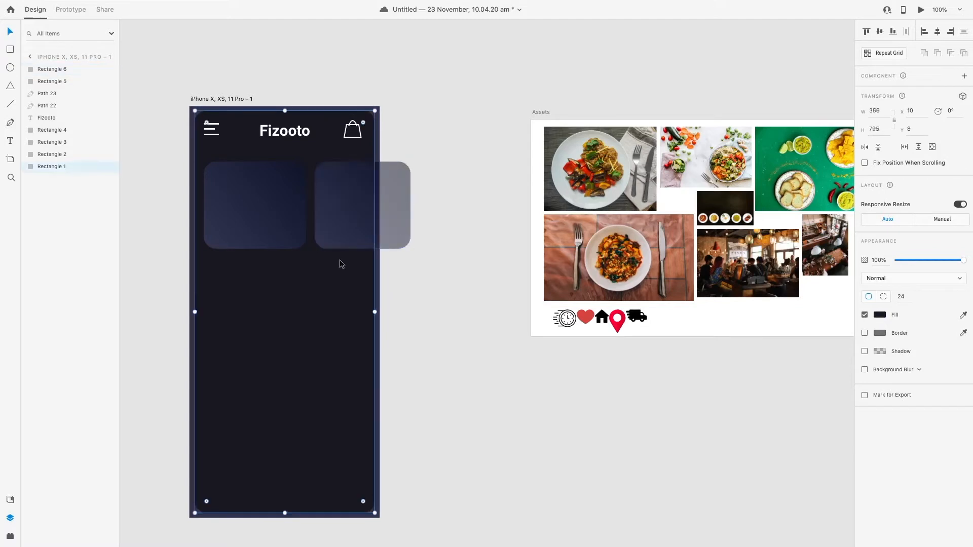
# Step: Move both gradient cards down together to leave more space below the header
pyautogui.click(294, 234)
pyautogui.keyDown('shift'); pyautogui.click(330, 222); pyautogui.keyUp('shift')
pyautogui.moveTo(329, 222); pyautogui.dragTo(330, 244)
pyautogui.click(448, 196)
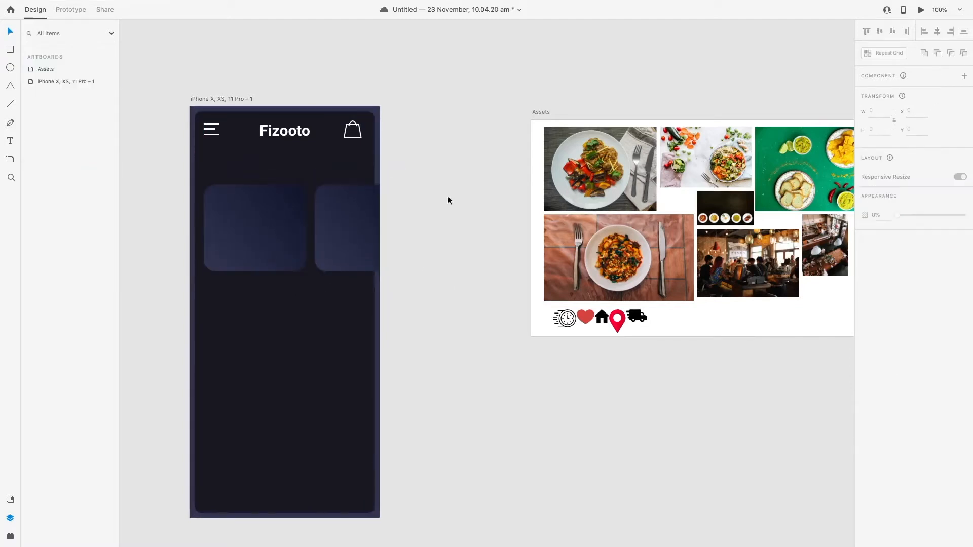
# Step: Draw a search bar rectangle about 36 high between the header and the cards at X 28, and set its width to 260
pyautogui.click(10, 51)
pyautogui.moveTo(204, 153); pyautogui.dragTo(341, 173)
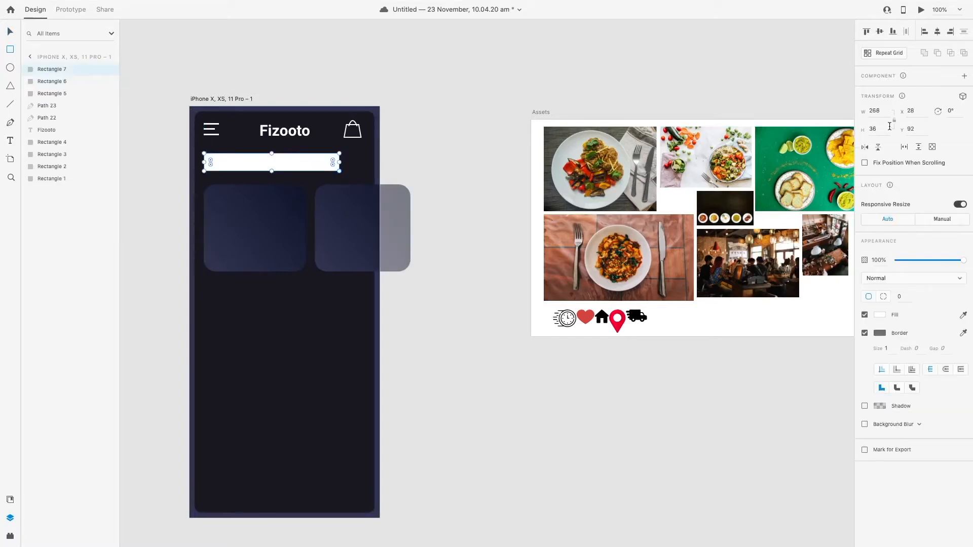
pyautogui.write('260')
pyautogui.press('Return')
# Step: Round the search bar's corners with a radius of 20 and remove its border
pyautogui.click(900, 296)
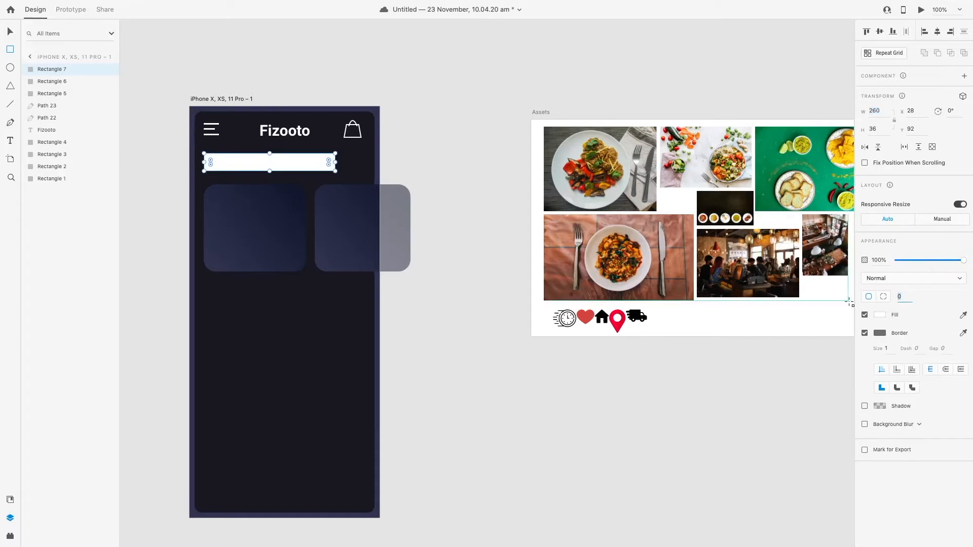
pyautogui.write('20')
pyautogui.press('Return')
pyautogui.click(865, 333)
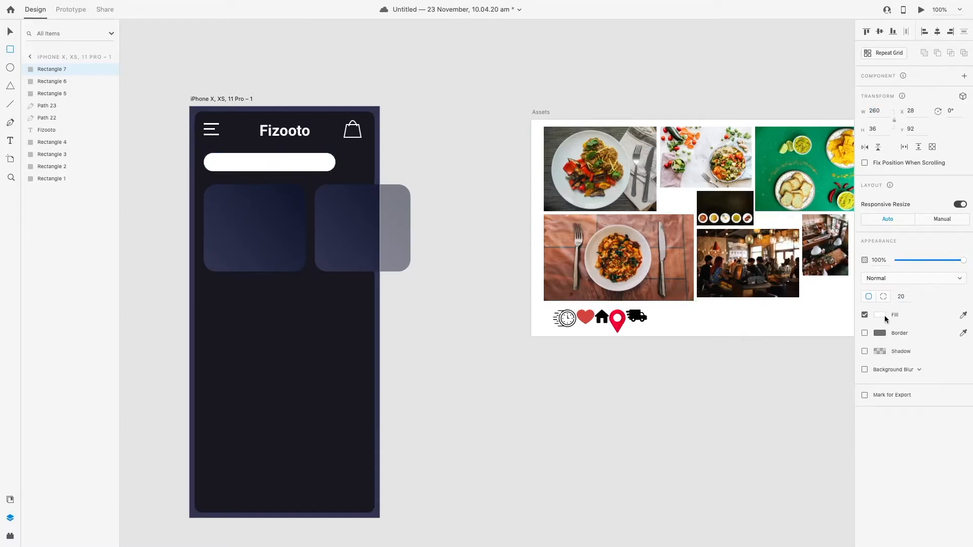
# Step: Fill the search bar with a colour sampled from the first gradient card, adjusted to the greyer shade #282D45
pyautogui.click(879, 315)
pyautogui.click(858, 355)
pyautogui.click(280, 229)
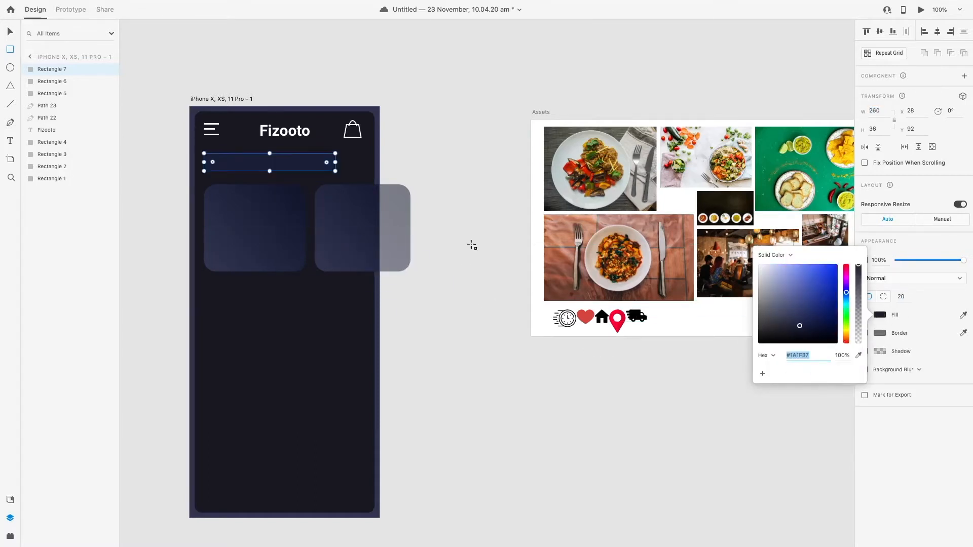
pyautogui.click(153, 48)
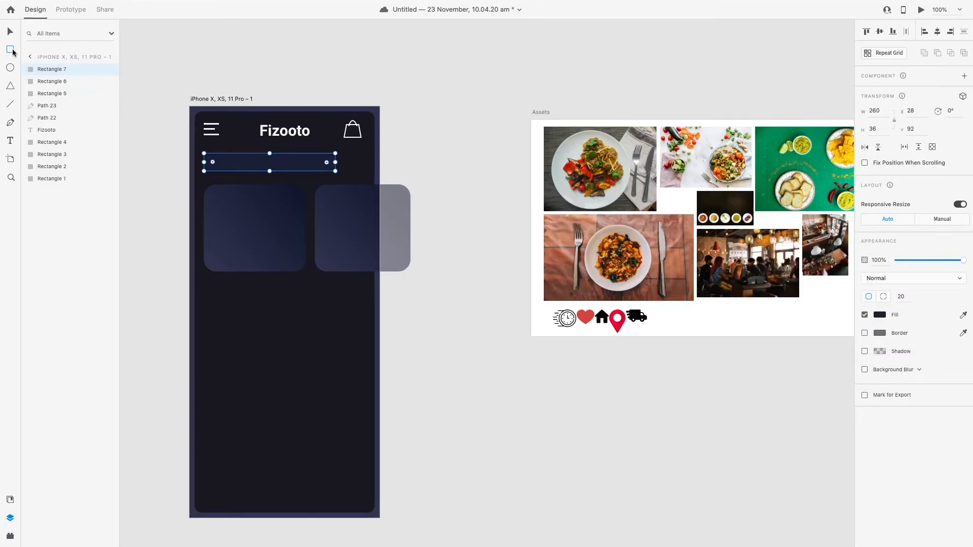
pyautogui.click(358, 167)
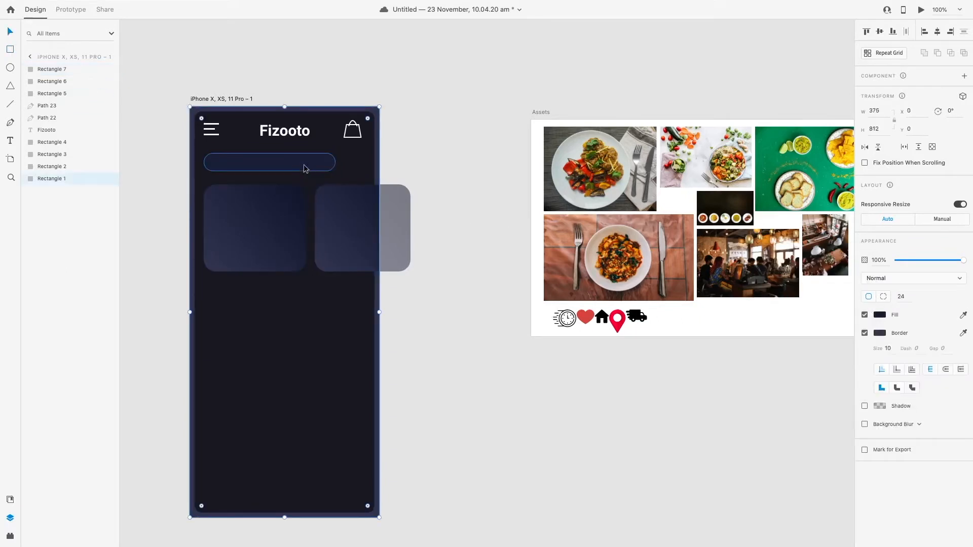
pyautogui.click(291, 170)
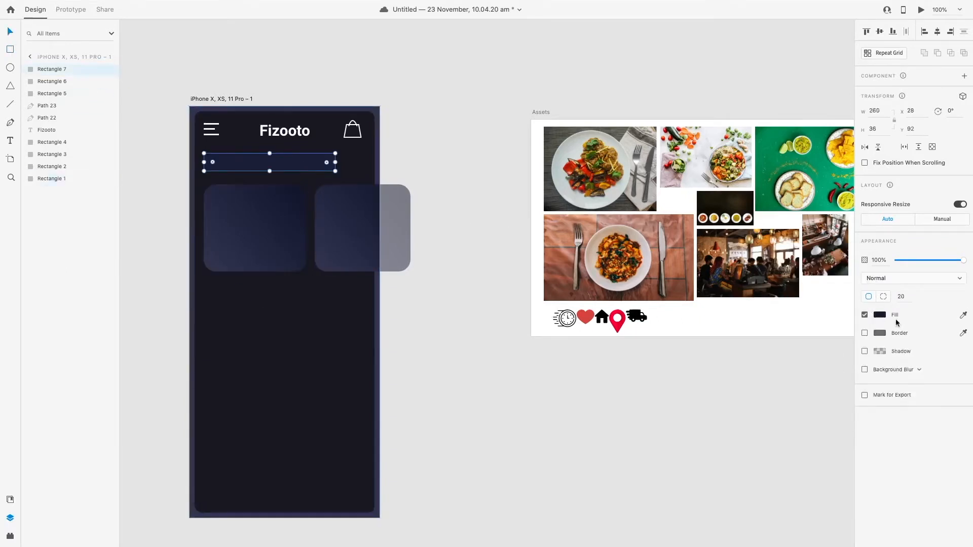
pyautogui.click(881, 317)
pyautogui.moveTo(806, 318); pyautogui.dragTo(791, 322)
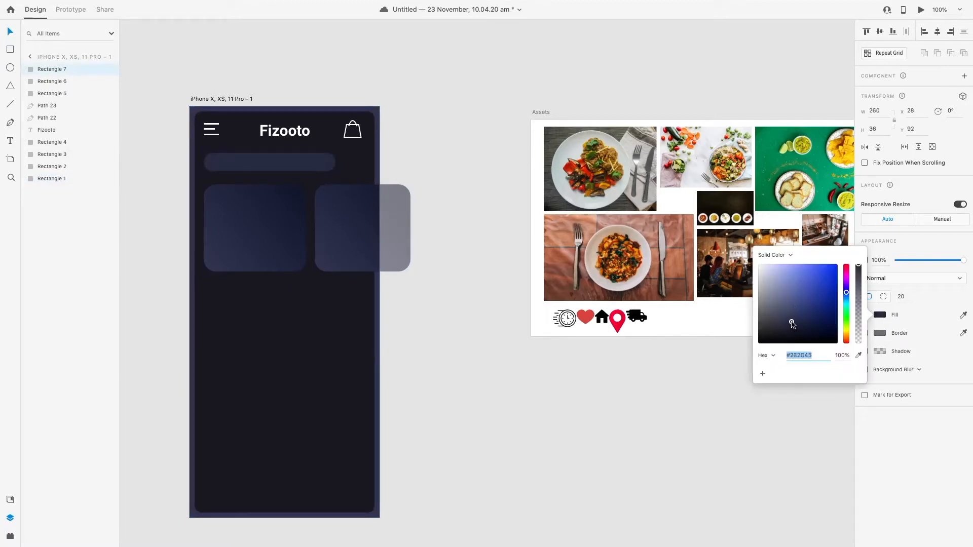
pyautogui.click(321, 340)
# Step: Add the placeholder text "Search food, resto" on the search bar
pyautogui.press('t')
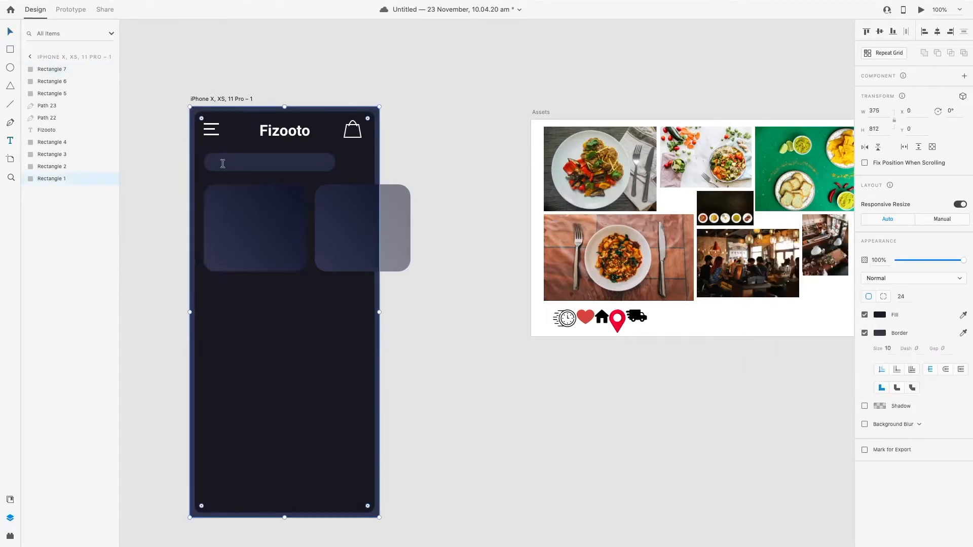
pyautogui.click(221, 162)
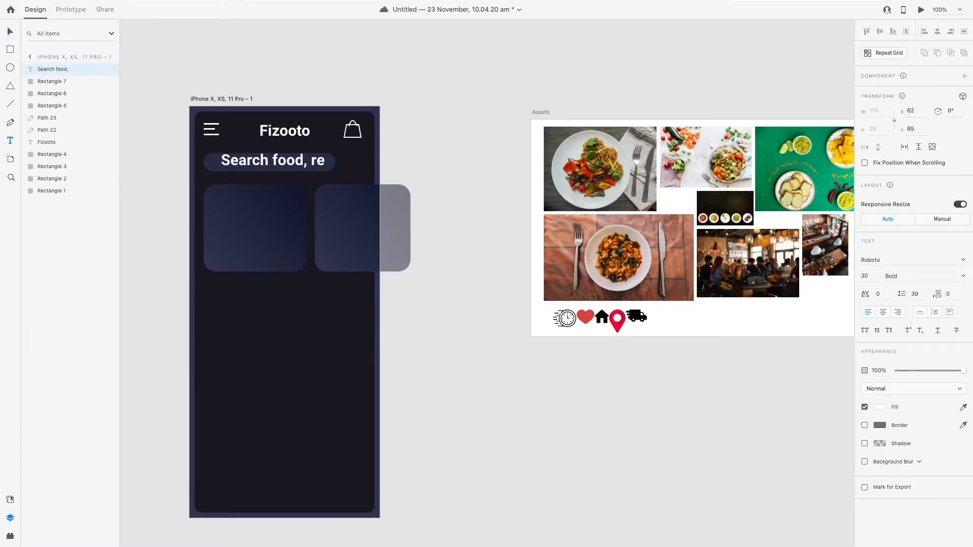
pyautogui.press('Escape')
# Step: Set the placeholder text to Roboto Regular at size 15
pyautogui.click(865, 276)
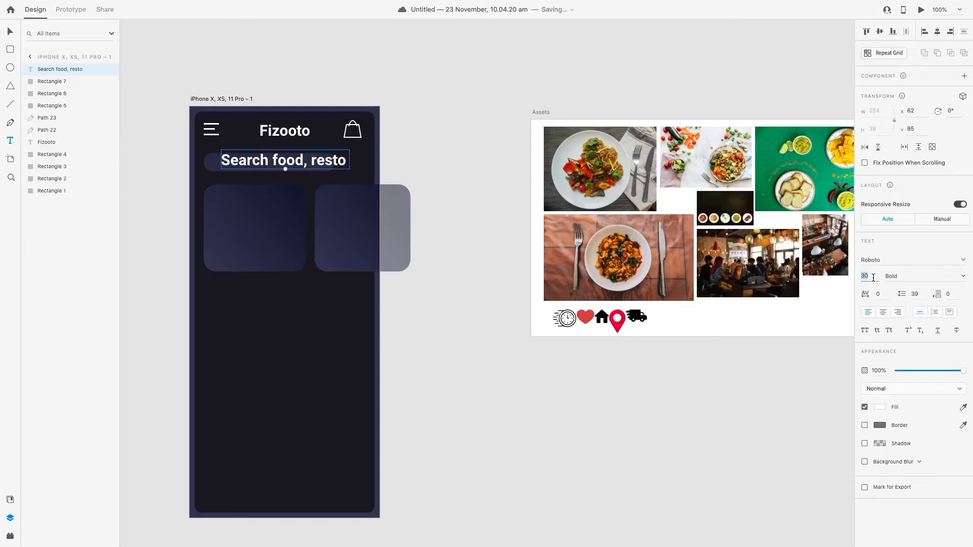
pyautogui.write('20')
pyautogui.press('Return')
pyautogui.click(930, 280)
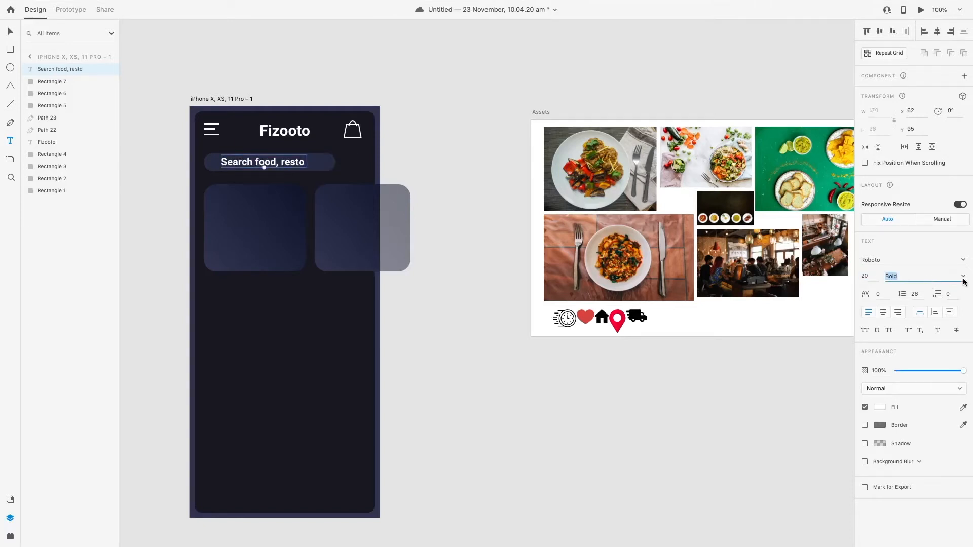
pyautogui.click(963, 278)
pyautogui.click(915, 287)
pyautogui.click(871, 275)
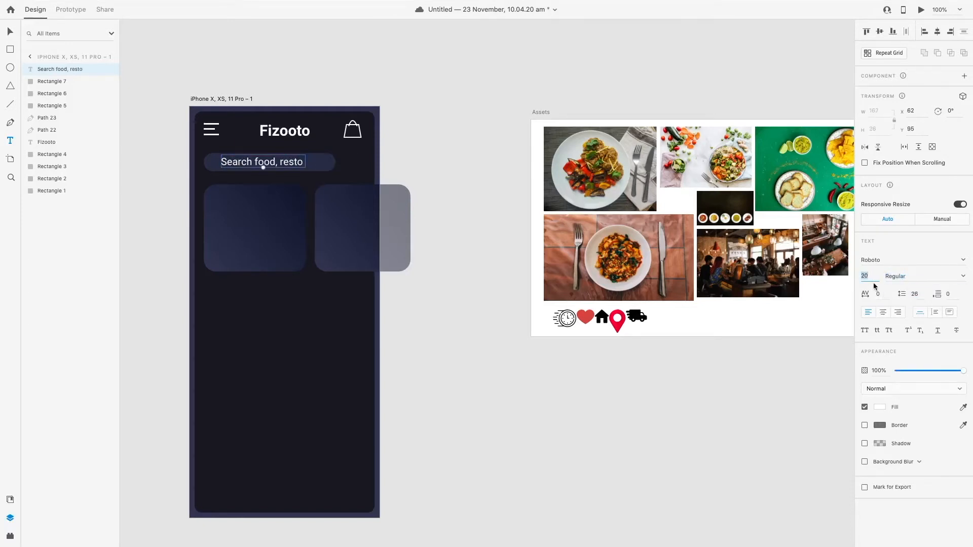
pyautogui.write('15')
pyautogui.press('Return')
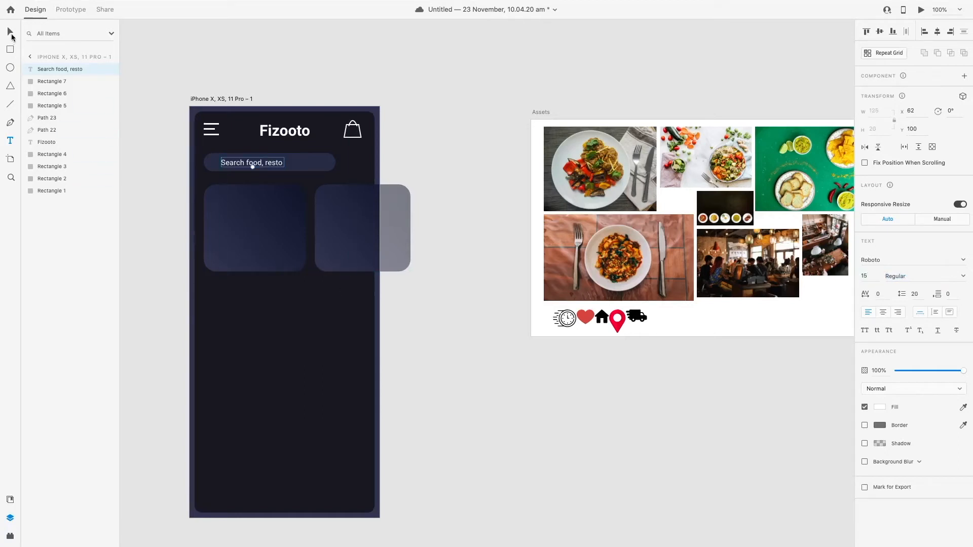
# Step: Nudge the placeholder text to X 63 and extend its wording to "Search food, resto..."
pyautogui.moveTo(253, 168); pyautogui.dragTo(254, 167)
pyautogui.doubleClick(282, 165)
pyautogui.press('Left')
pyautogui.press('Right')
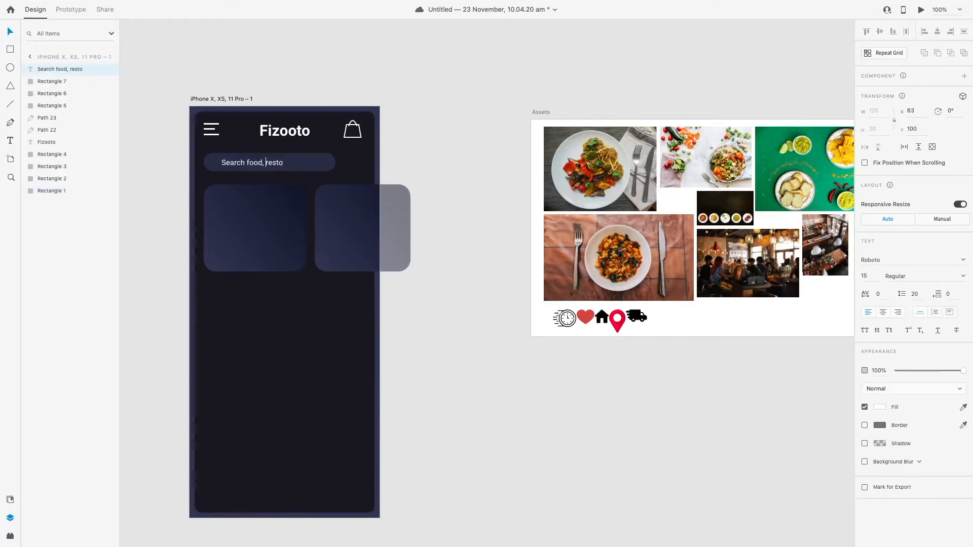
pyautogui.press('Right')
pyautogui.press('Right')
pyautogui.press('Right')
pyautogui.press('Right')
pyautogui.write('..')
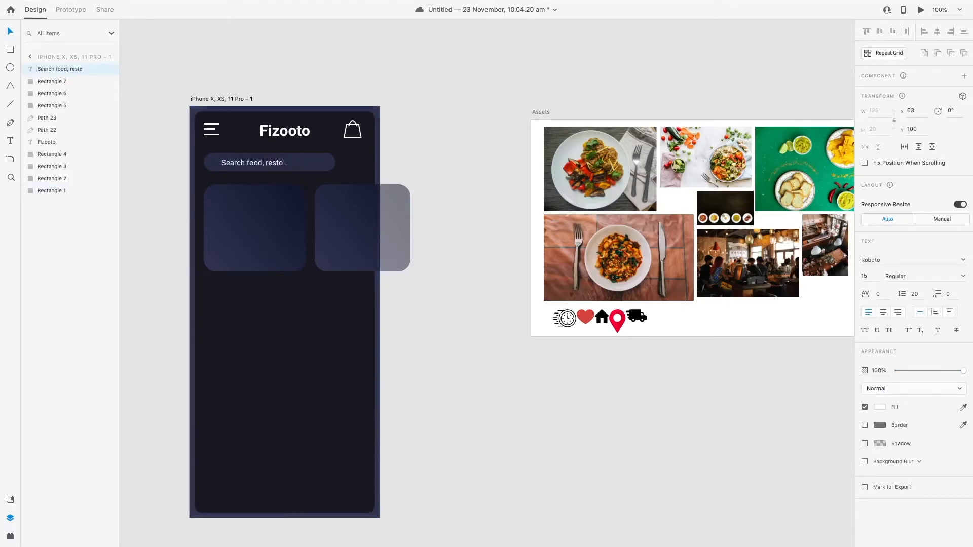
pyautogui.click(285, 305)
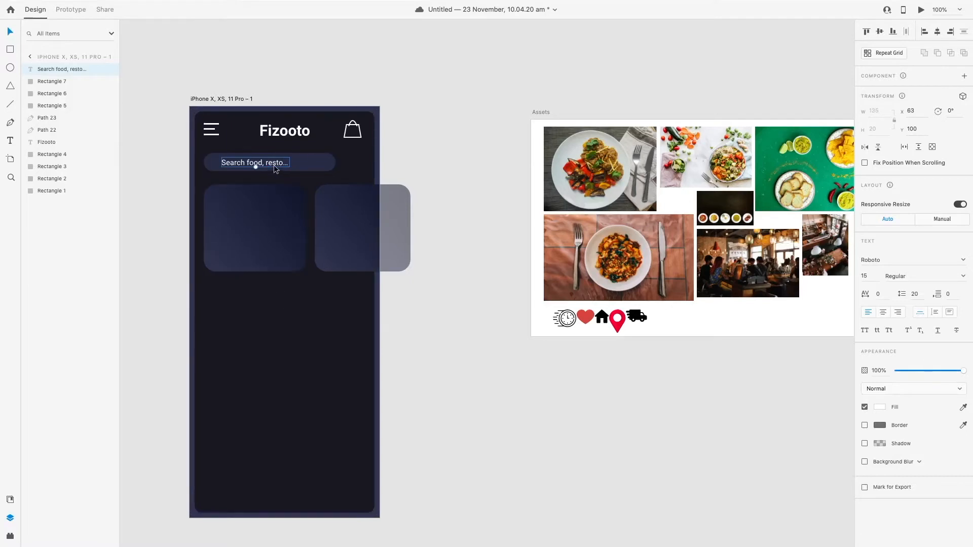
# Step: Shift the placeholder text slightly to the left within the search bar and deselect it
pyautogui.moveTo(275, 166); pyautogui.dragTo(273, 166)
pyautogui.click(284, 319)
pyautogui.click(449, 311)
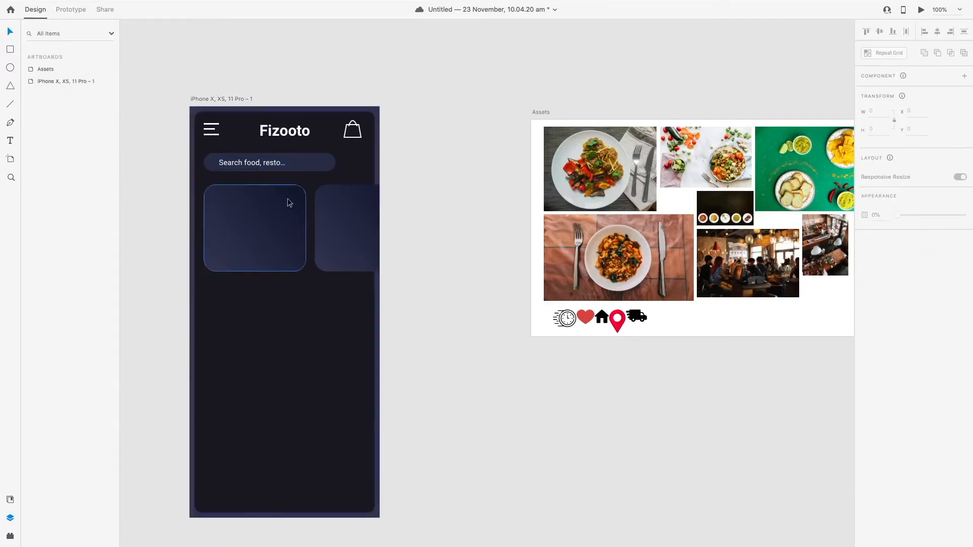
# Step: Draw a vertical line about 13 long with the Pen tool beside the search bar, below the shopping bag icon
pyautogui.press('z')
pyautogui.click(358, 162)
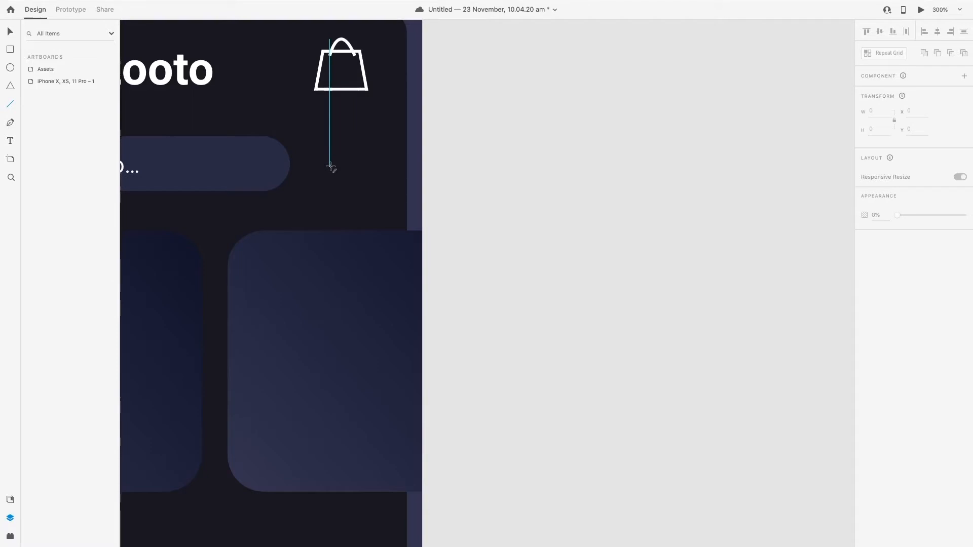
pyautogui.press('l')
pyautogui.click(10, 124)
pyautogui.click(333, 137)
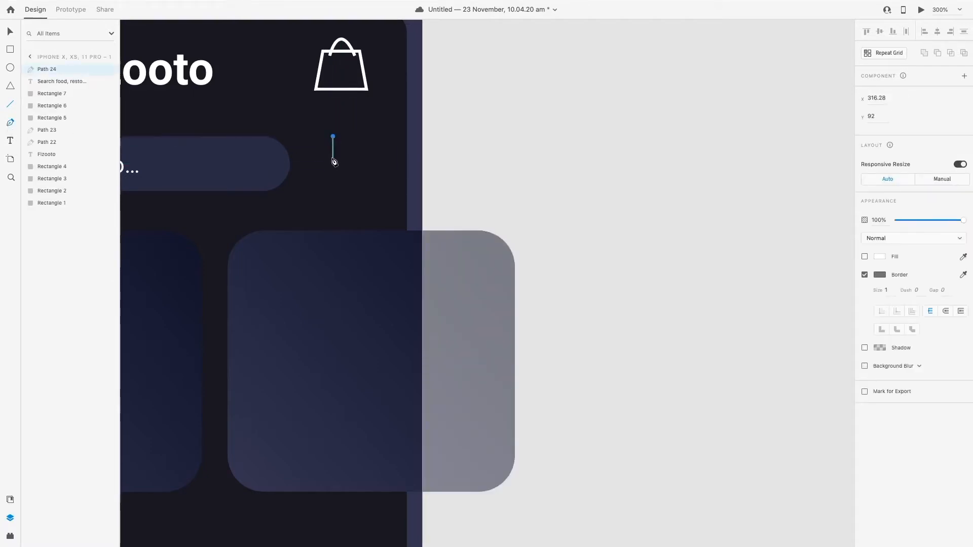
pyautogui.click(333, 156)
pyautogui.press('Escape')
# Step: Set the vertical line's border colour to white, #FFFFFF
pyautogui.click(878, 259)
pyautogui.click(881, 274)
pyautogui.write('fff')
pyautogui.press('Return')
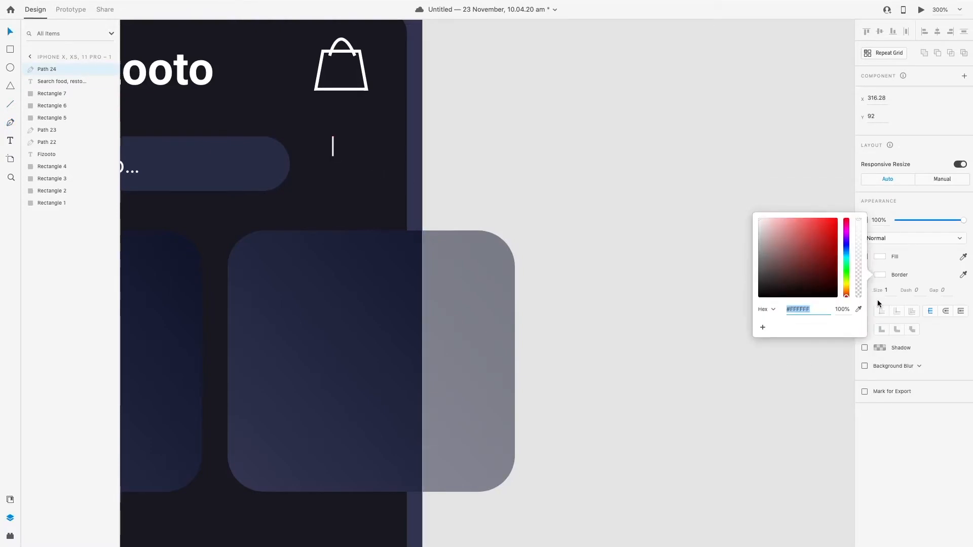
# Step: Draw a tiny 1 × 1 white circle between the search bar and the line, and remove its border
pyautogui.press('e')
pyautogui.click(309, 148)
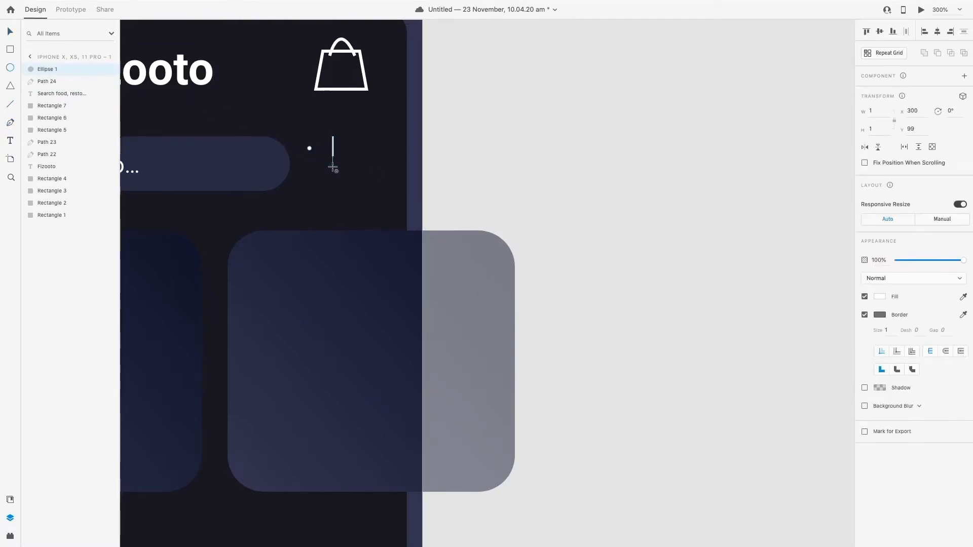
pyautogui.click(865, 315)
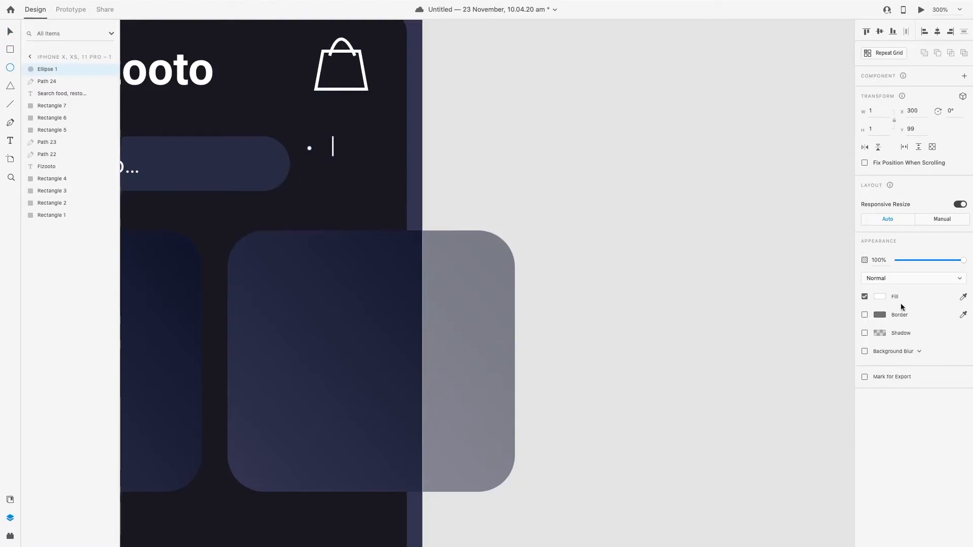
# Step: Enlarge the circle to 3 × 3 and place it on the lower end of the vertical line as a slider knob
pyautogui.click(9, 35)
pyautogui.press('z')
pyautogui.scroll(10, 311, 154)
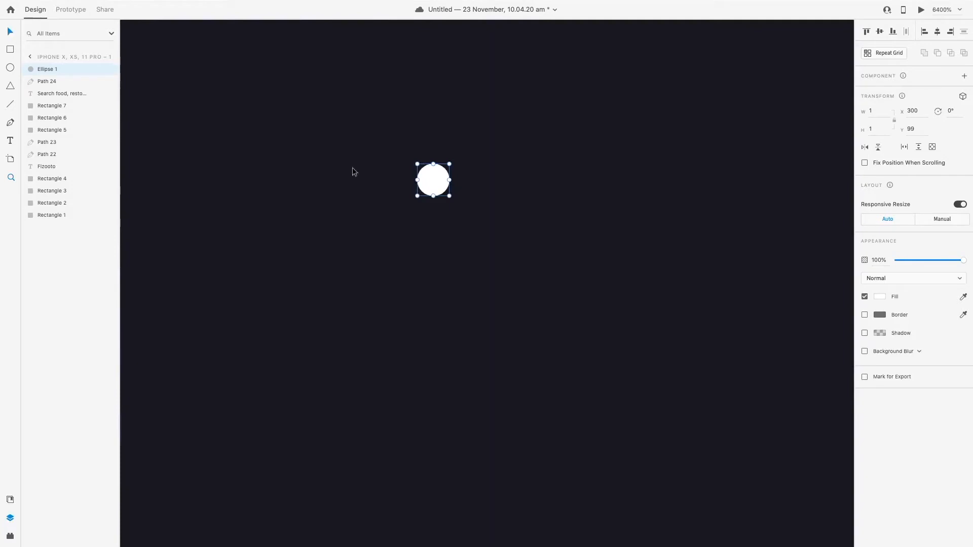
pyautogui.moveTo(448, 196); pyautogui.dragTo(514, 260)
pyautogui.click(941, 9)
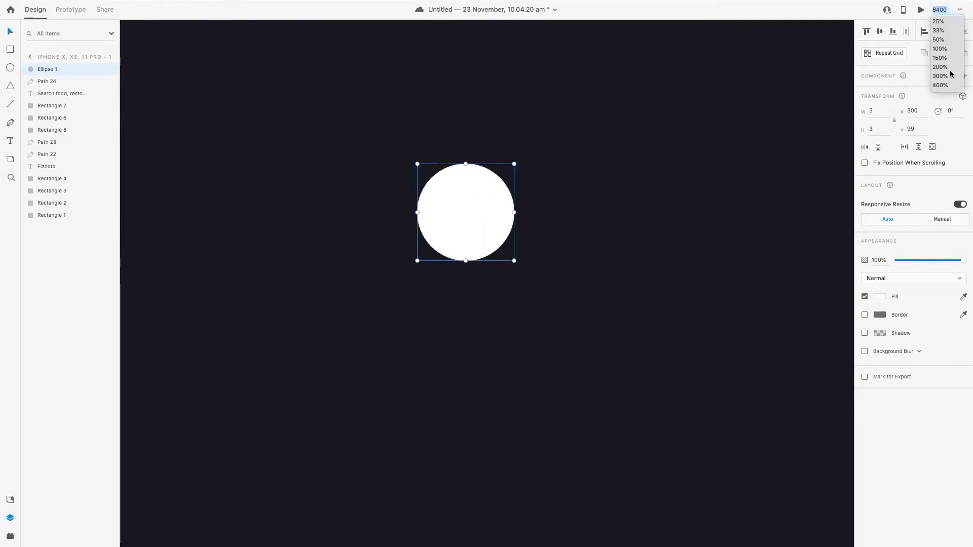
pyautogui.click(942, 86)
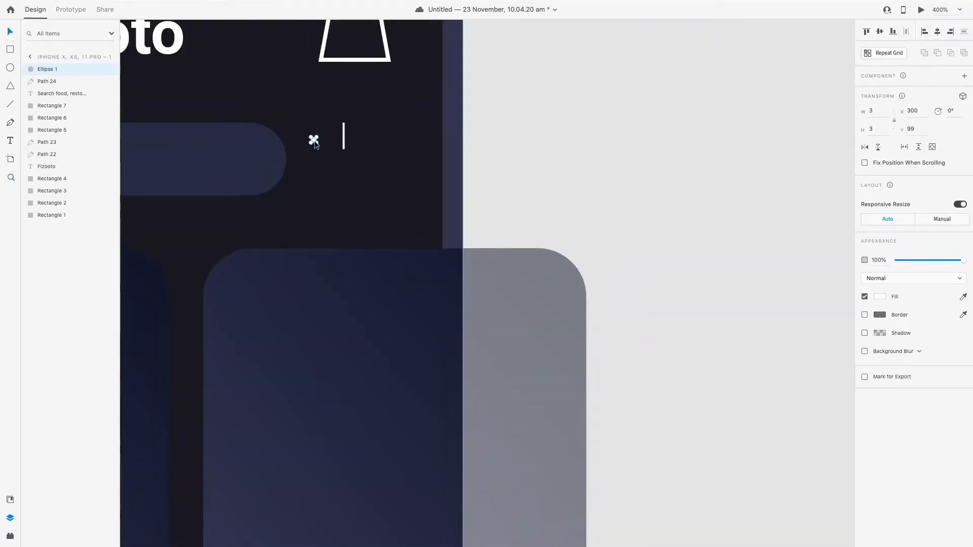
pyautogui.moveTo(313, 139); pyautogui.dragTo(345, 150)
pyautogui.click(363, 151)
# Step: Duplicate the vertical line, shorten the copy to a height of 3 and place it just below the knob
pyautogui.click(344, 134)
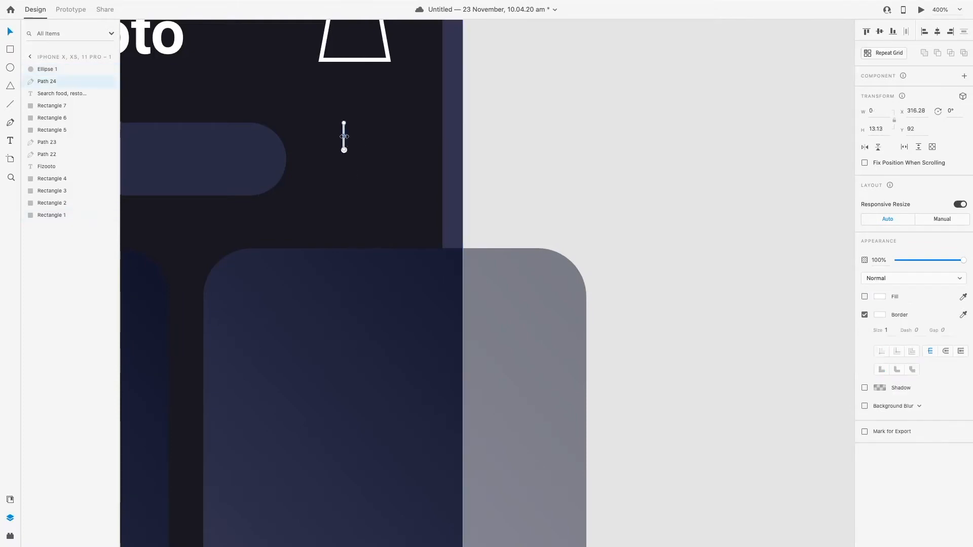
pyautogui.keyDown('alt'); pyautogui.moveTo(343, 147); pyautogui.dragTo(386, 161); pyautogui.keyUp('alt')
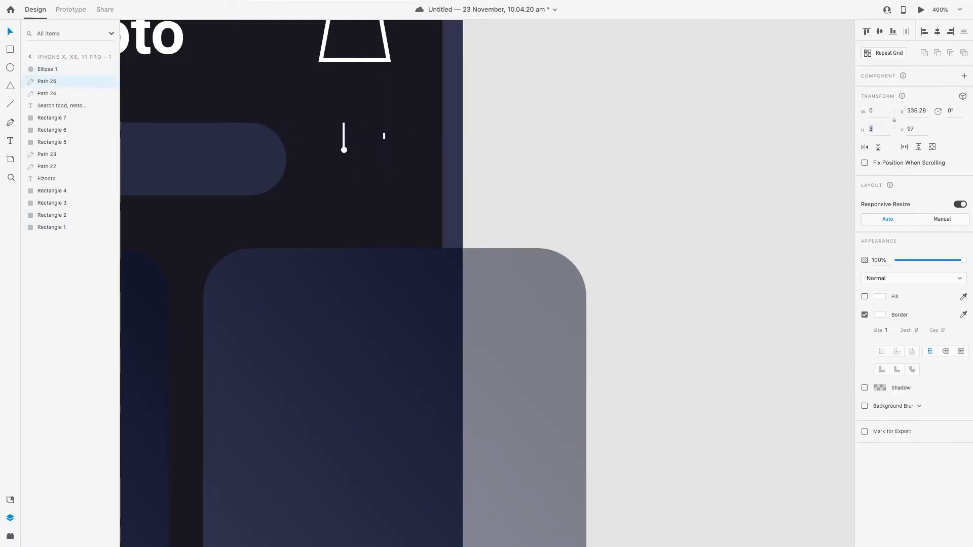
pyautogui.click(410, 160)
pyautogui.moveTo(385, 135); pyautogui.dragTo(345, 158)
pyautogui.click(403, 174)
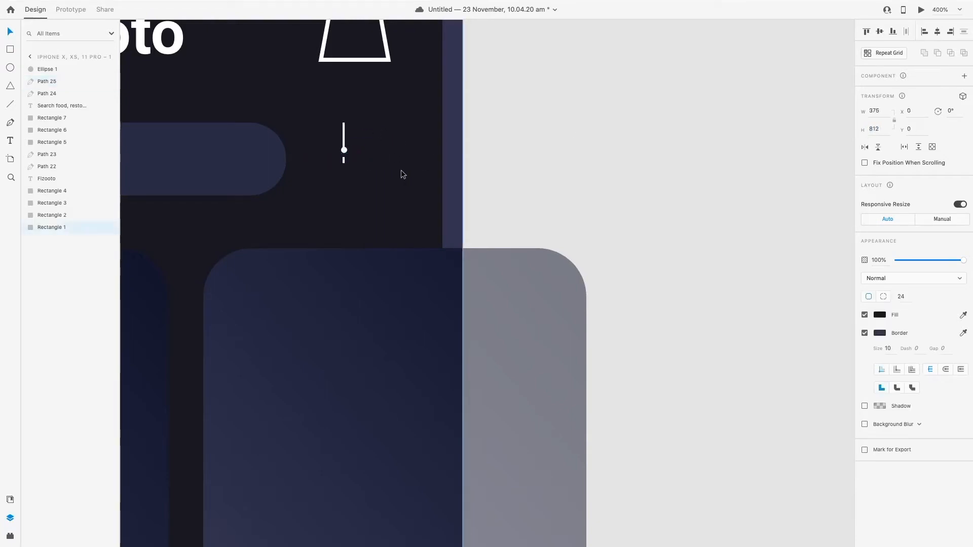
# Step: Select both lines and the knob together and move them closer to the search bar, level with its middle
pyautogui.click(343, 126)
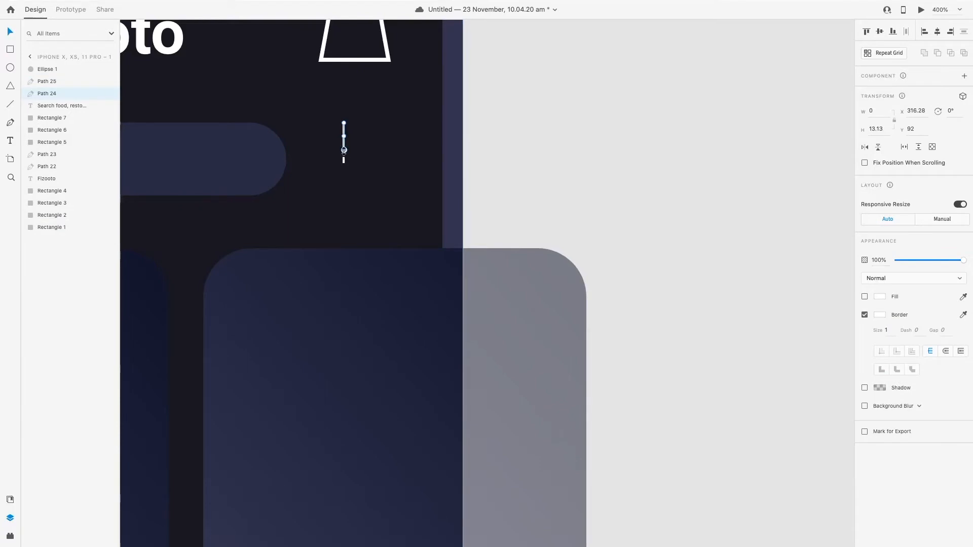
pyautogui.keyDown('shift'); pyautogui.click(344, 160); pyautogui.keyUp('shift')
pyautogui.keyDown('shift'); pyautogui.click(45, 74); pyautogui.keyUp('shift')
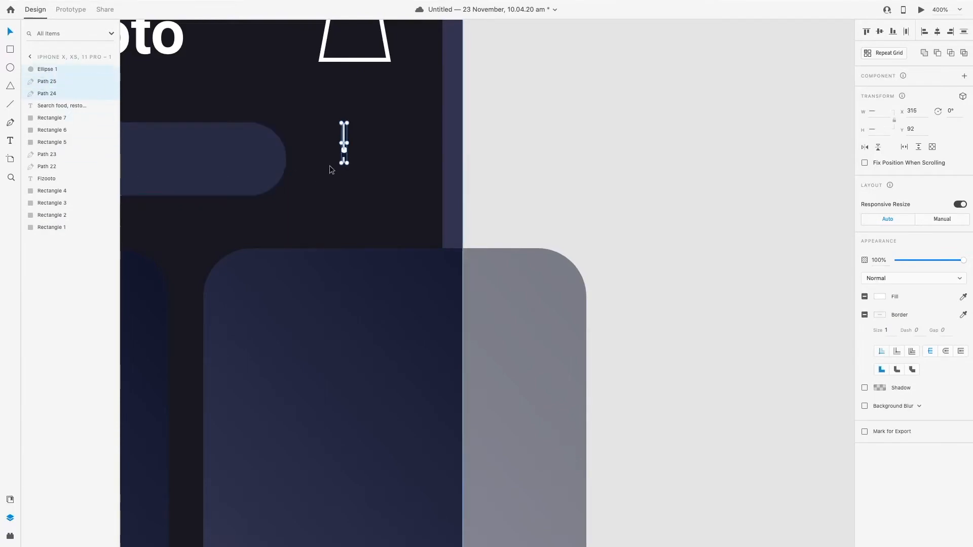
pyautogui.moveTo(344, 132); pyautogui.dragTo(325, 148)
pyautogui.click(339, 162)
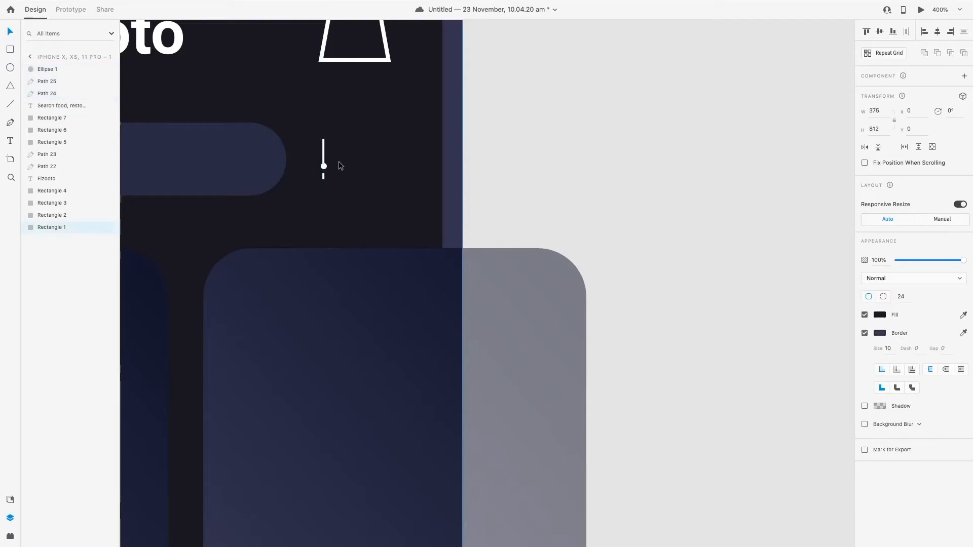
# Step: Duplicate the slider's lines and knob twice to the right to form three evenly spaced sliders as a filter icon
pyautogui.click(55, 70)
pyautogui.keyDown('shift'); pyautogui.click(54, 93); pyautogui.keyUp('shift')
pyautogui.press('alt')
pyautogui.moveTo(325, 157); pyautogui.dragTo(345, 159)
pyautogui.click(509, 165)
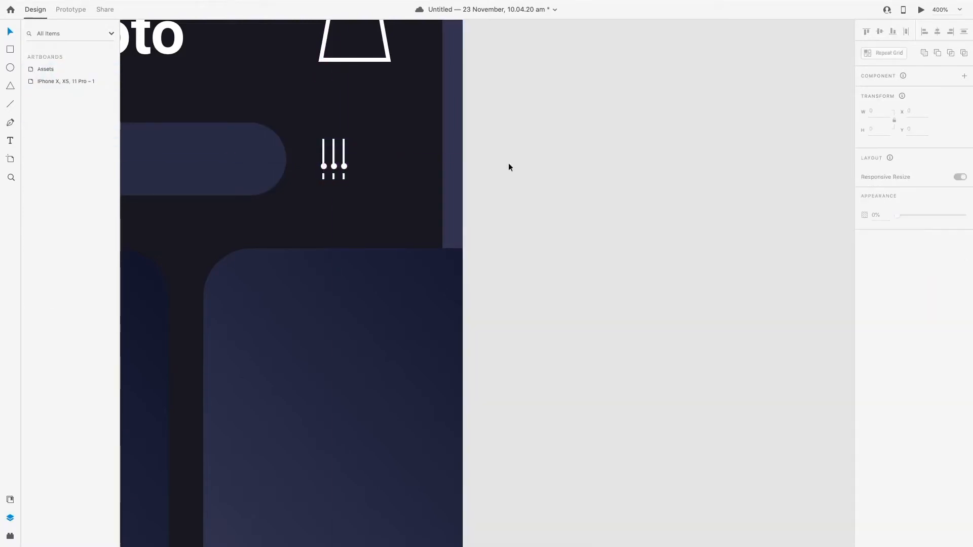
# Step: Shorten the middle slider's upper line to a height of 5 and move its knob up to the line's lower end
pyautogui.press('z')
pyautogui.click(350, 166)
pyautogui.click(348, 160)
pyautogui.click(349, 160)
pyautogui.click(349, 160)
pyautogui.press('v')
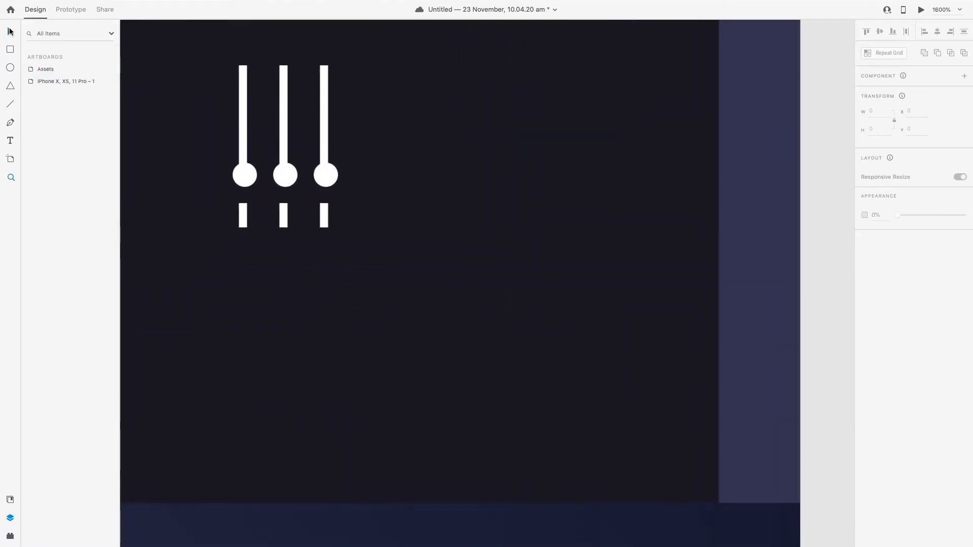
pyautogui.click(283, 121)
pyautogui.moveTo(886, 130); pyautogui.dragTo(846, 131)
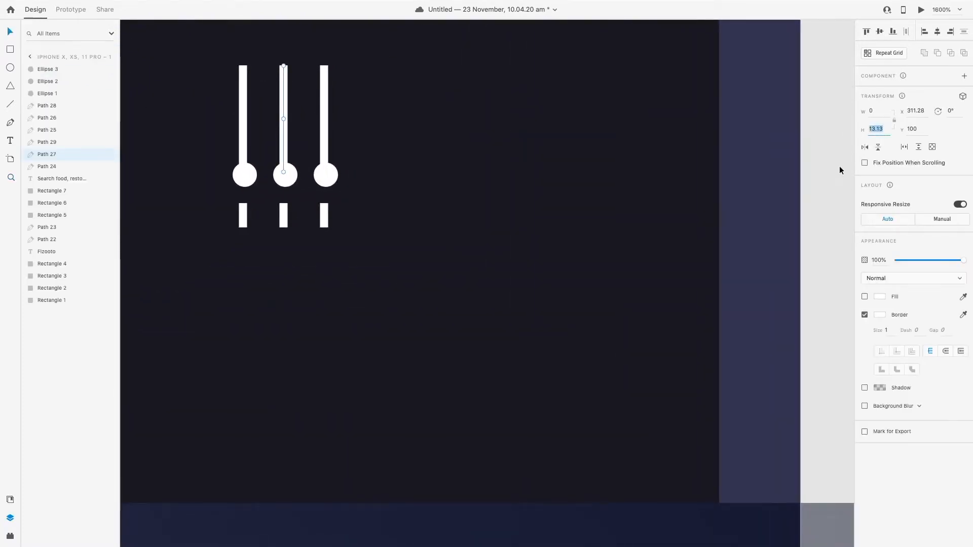
pyautogui.write('5')
pyautogui.press('Return')
pyautogui.moveTo(285, 175); pyautogui.dragTo(285, 112)
# Step: Extend the middle slider's lower line upward to a height of about 12, ending just below the raised knob
pyautogui.click(283, 216)
pyautogui.moveTo(881, 130); pyautogui.dragTo(840, 135)
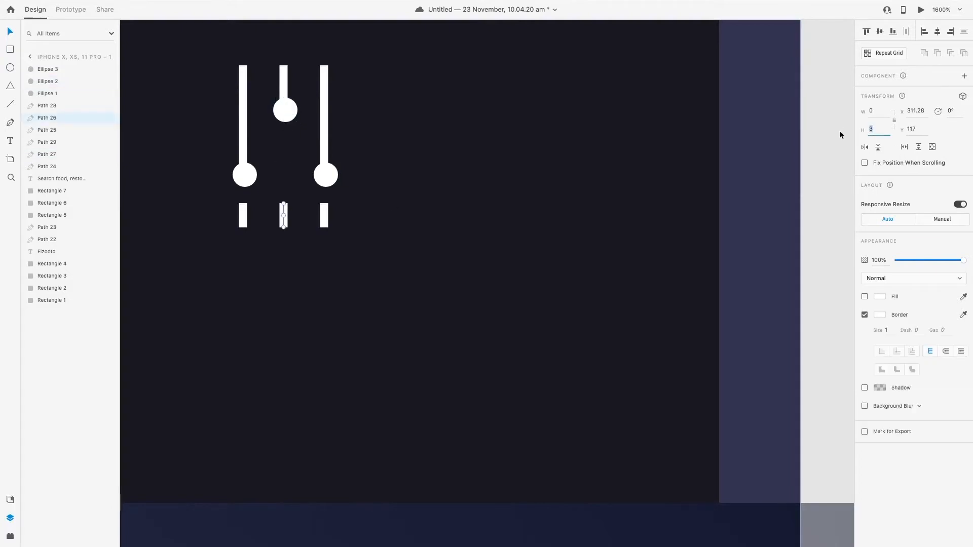
pyautogui.write('7')
pyautogui.press('Return')
pyautogui.write('9')
pyautogui.press('Return')
pyautogui.moveTo(284, 223); pyautogui.dragTo(283, 132)
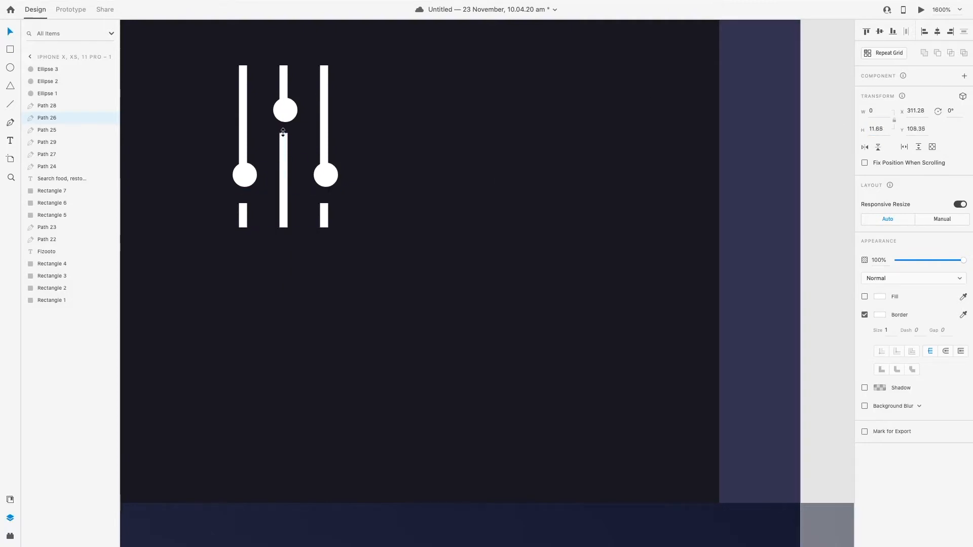
# Step: Raise the right slider's knob to Y 109 and resize its upper and lower lines to match
pyautogui.click(327, 146)
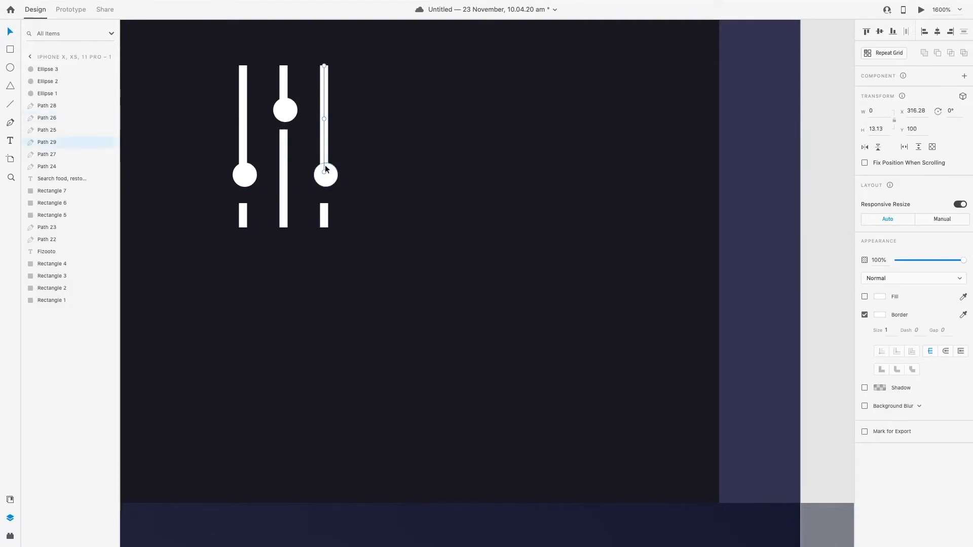
pyautogui.moveTo(326, 169); pyautogui.dragTo(318, 134)
pyautogui.moveTo(322, 180); pyautogui.dragTo(323, 156)
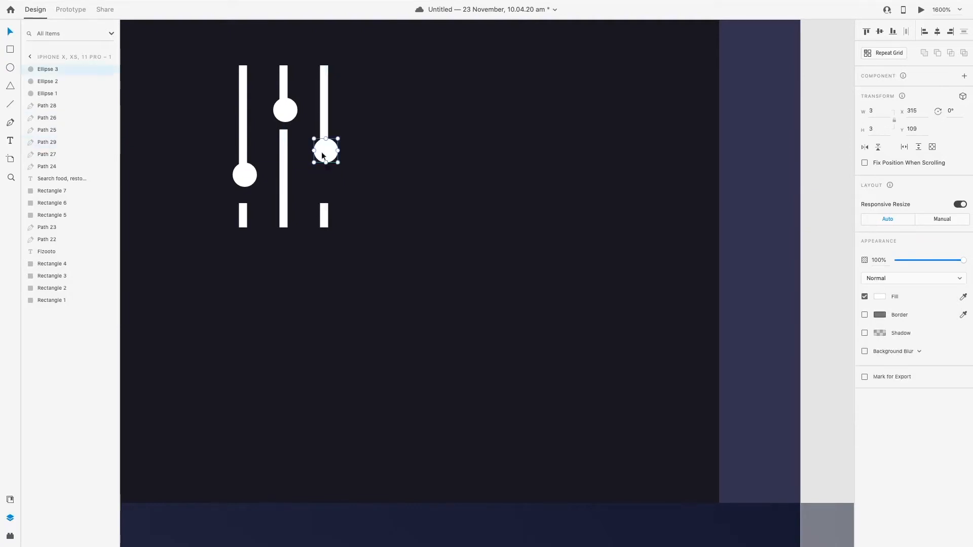
pyautogui.click(323, 207)
pyautogui.moveTo(323, 204); pyautogui.dragTo(325, 172)
# Step: Extend the left slider's lower line to a height of about 4 and fine-tune the gap under the right slider's knob
pyautogui.click(243, 208)
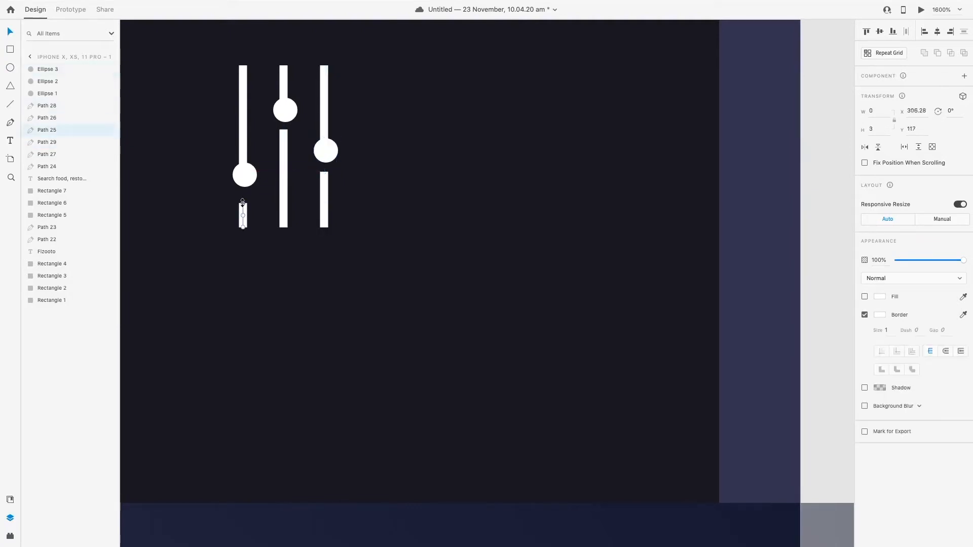
pyautogui.moveTo(243, 204); pyautogui.dragTo(244, 193)
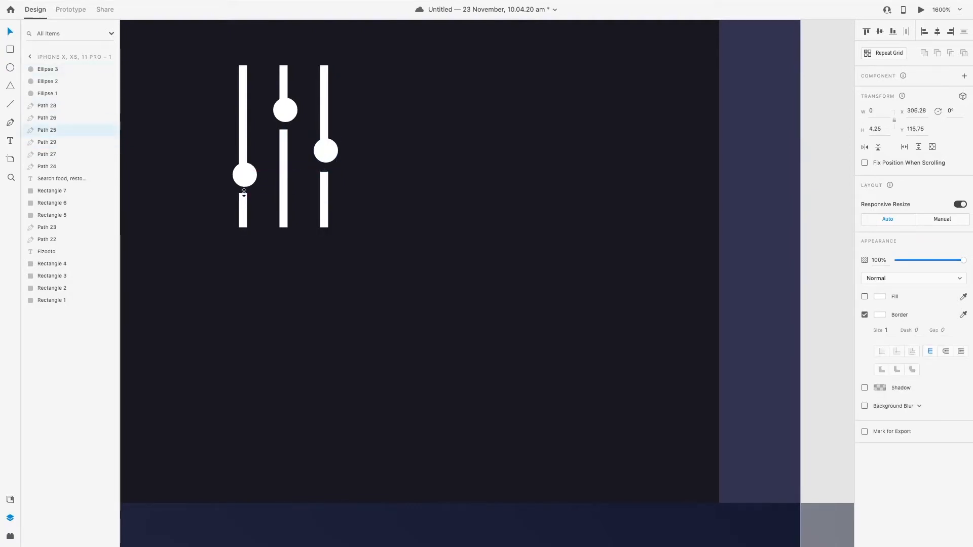
pyautogui.click(325, 173)
pyautogui.click(345, 166)
# Step: Enlarge the left slider's knob to 4 × 4 and set its upper line's border size to 2
pyautogui.click(284, 108)
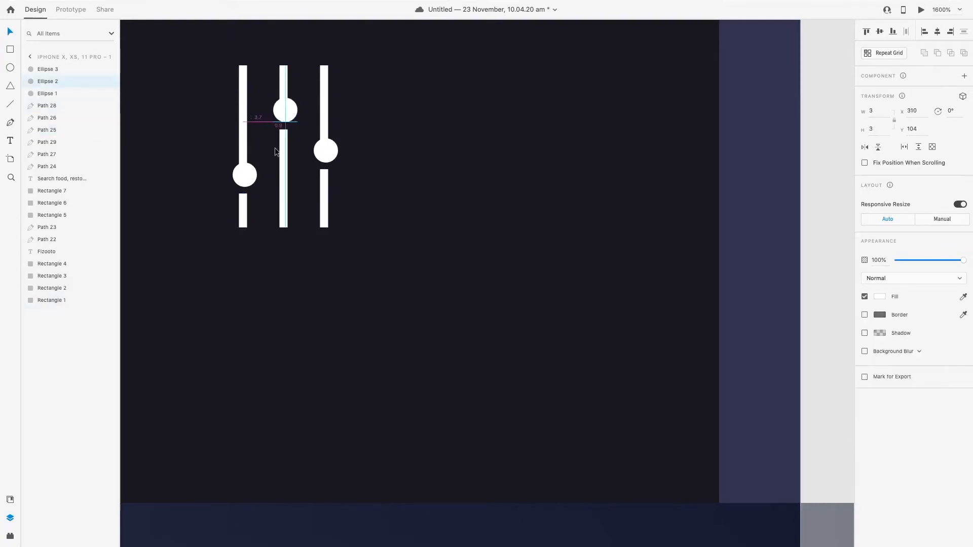
pyautogui.click(248, 179)
pyautogui.moveTo(256, 186); pyautogui.dragTo(241, 164)
pyautogui.click(243, 119)
pyautogui.click(897, 328)
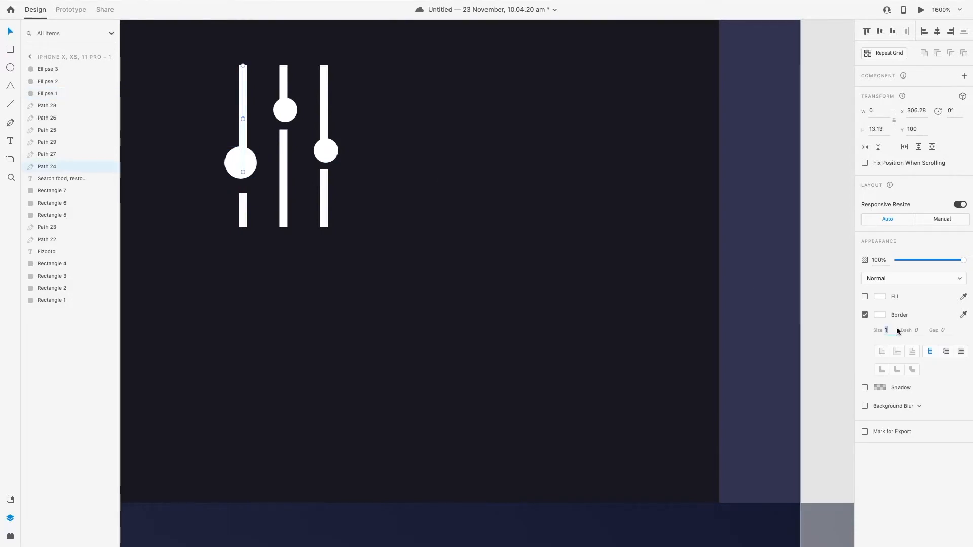
pyautogui.write('2')
pyautogui.press('Return')
# Step: Set the left slider's knob to 5 × 5 and position it at X 304, Y 109
pyautogui.click(240, 164)
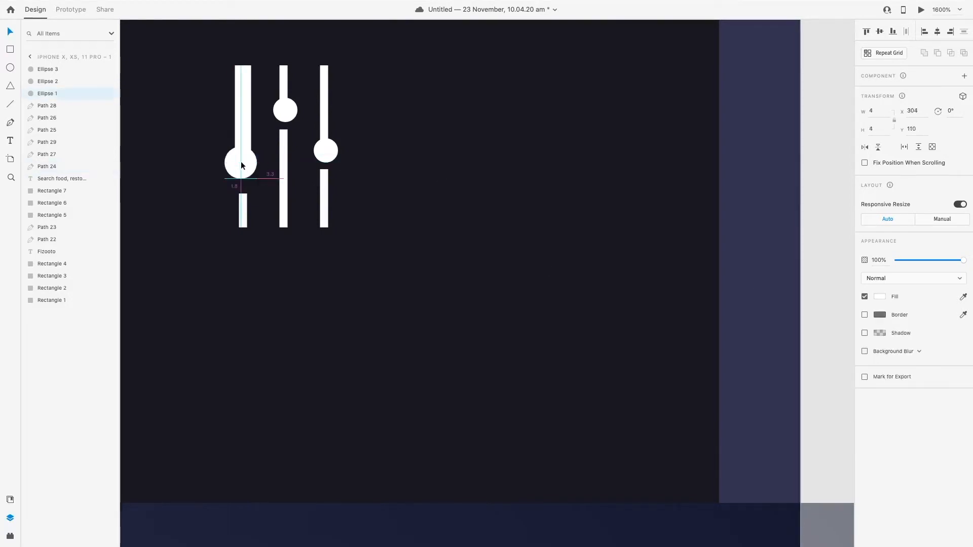
pyautogui.click(877, 111)
pyautogui.write('5')
pyautogui.press('Tab')
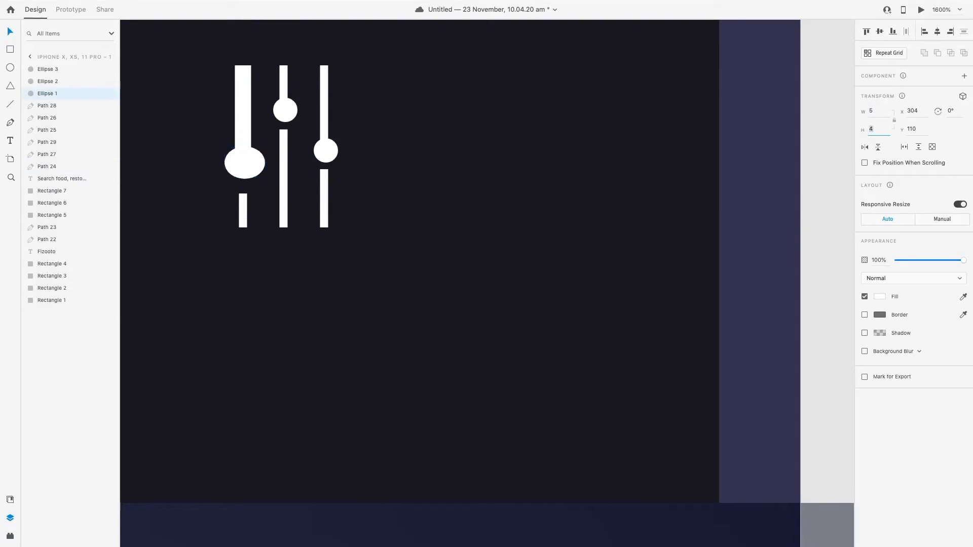
pyautogui.write('5')
pyautogui.press('Tab')
pyautogui.moveTo(244, 175); pyautogui.dragTo(245, 166)
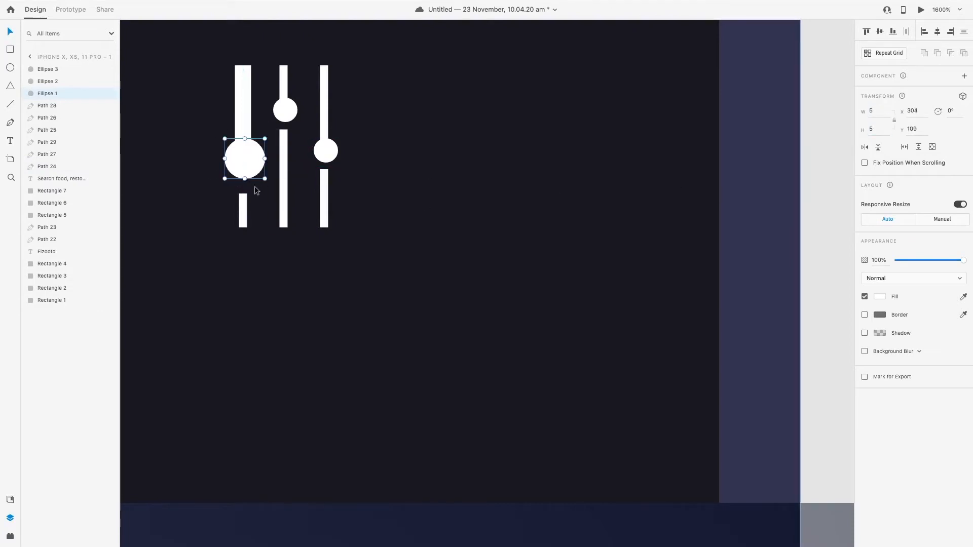
# Step: Set the border size of the left slider's lower line to 2
pyautogui.click(243, 204)
pyautogui.click(892, 332)
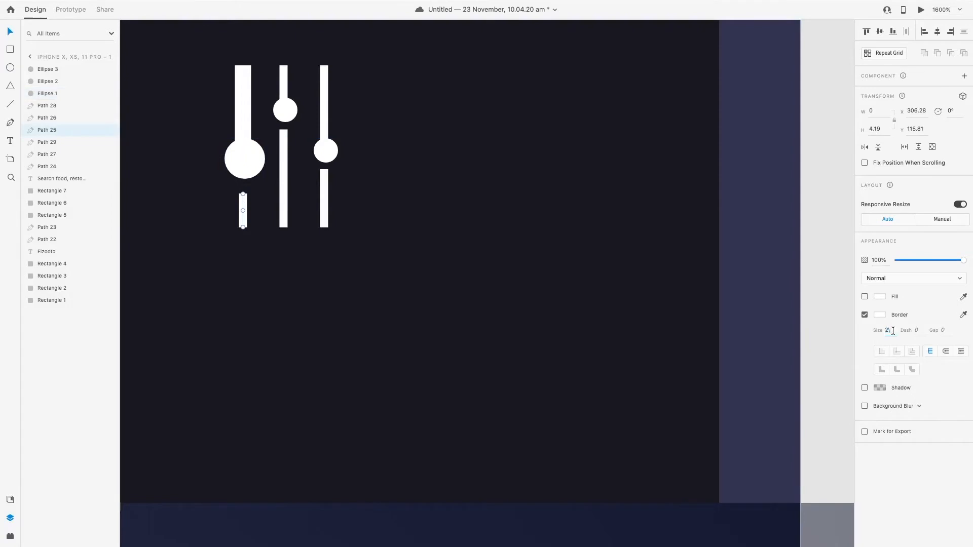
pyautogui.write('2')
pyautogui.press('Return')
# Step: Try to centre the left slider's knob on its line by nudging it sideways
pyautogui.click(239, 159)
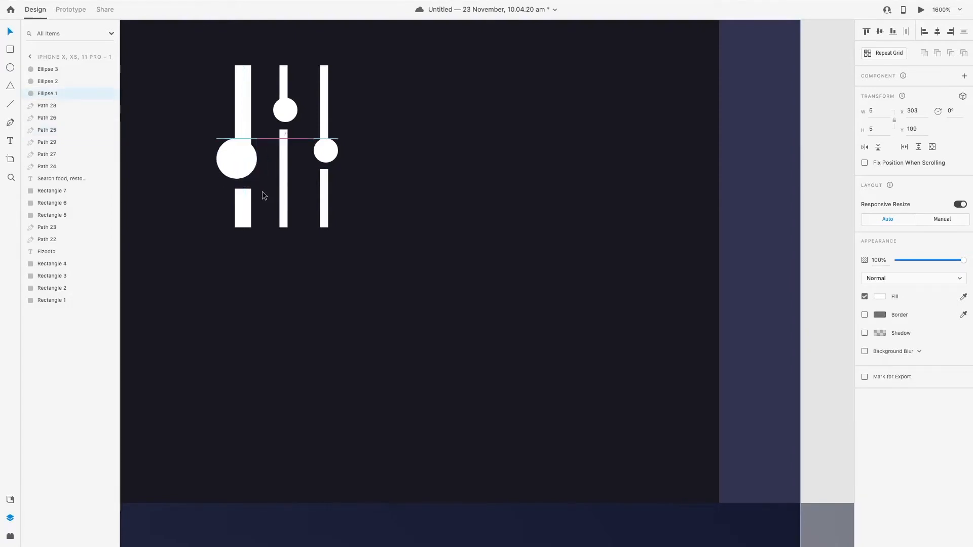
pyautogui.press('Left')
pyautogui.press('Right')
pyautogui.click(243, 122)
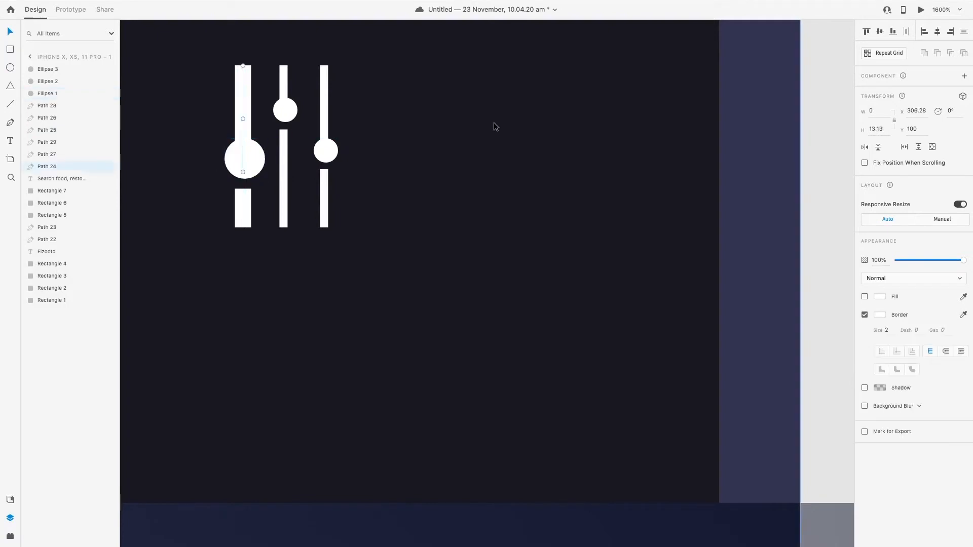
pyautogui.moveTo(242, 163); pyautogui.dragTo(243, 171)
pyautogui.press('Left')
pyautogui.press('Up')
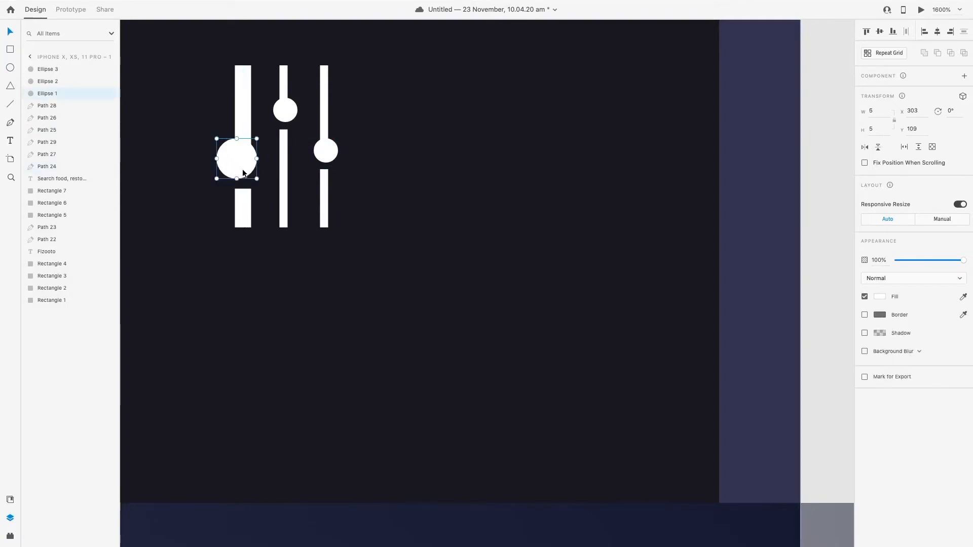
pyautogui.press('Right')
pyautogui.press('Left')
pyautogui.press('Right')
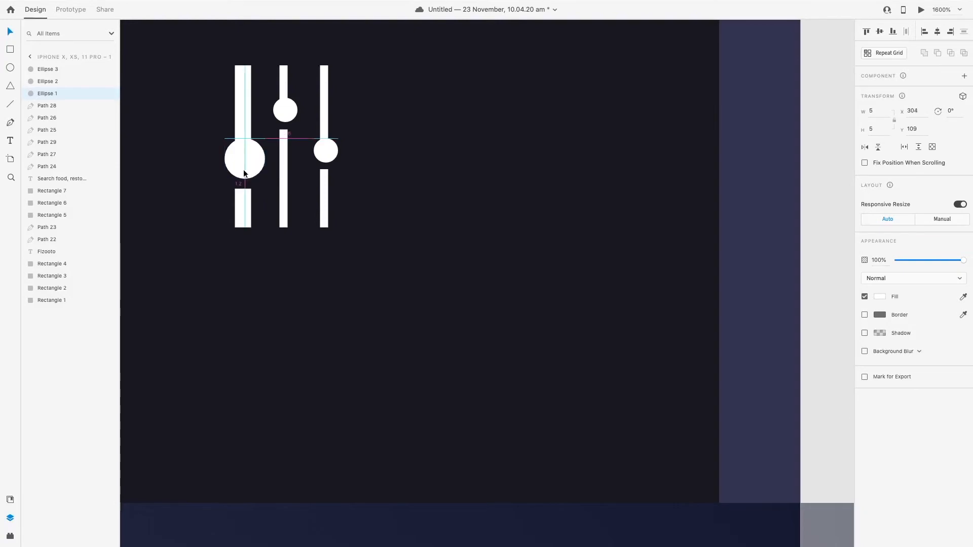
# Step: Set the border size of the left slider's upper and lower lines back to 1
pyautogui.click(242, 122)
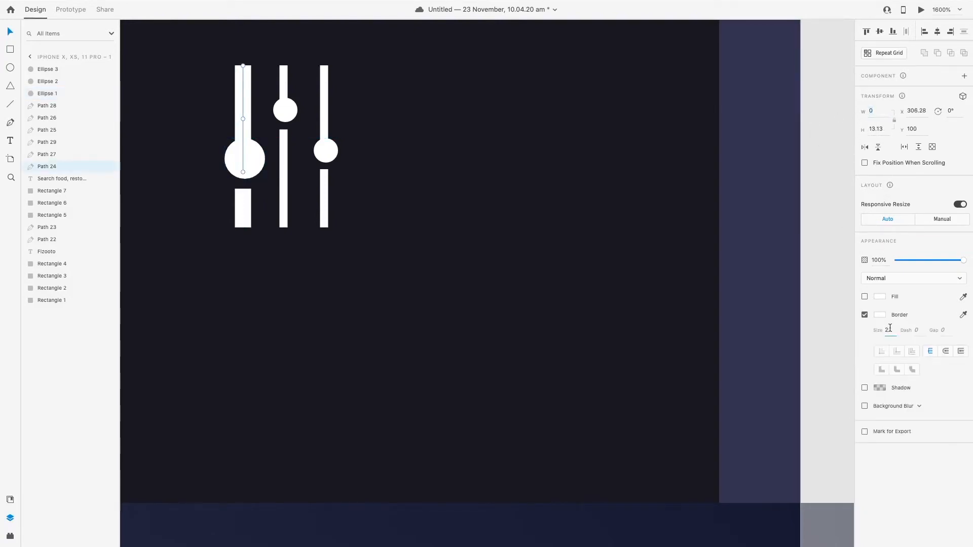
pyautogui.press('Return')
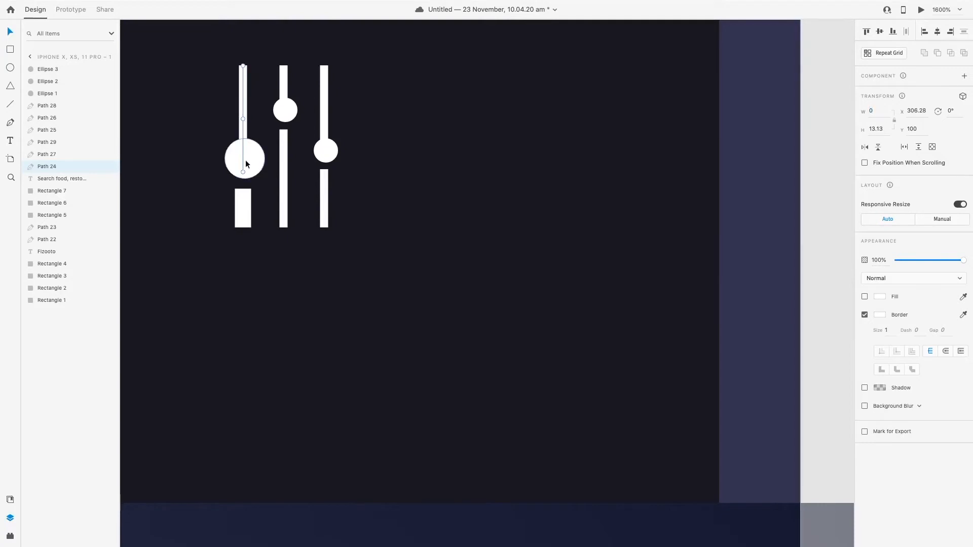
pyautogui.moveTo(246, 161); pyautogui.dragTo(243, 162)
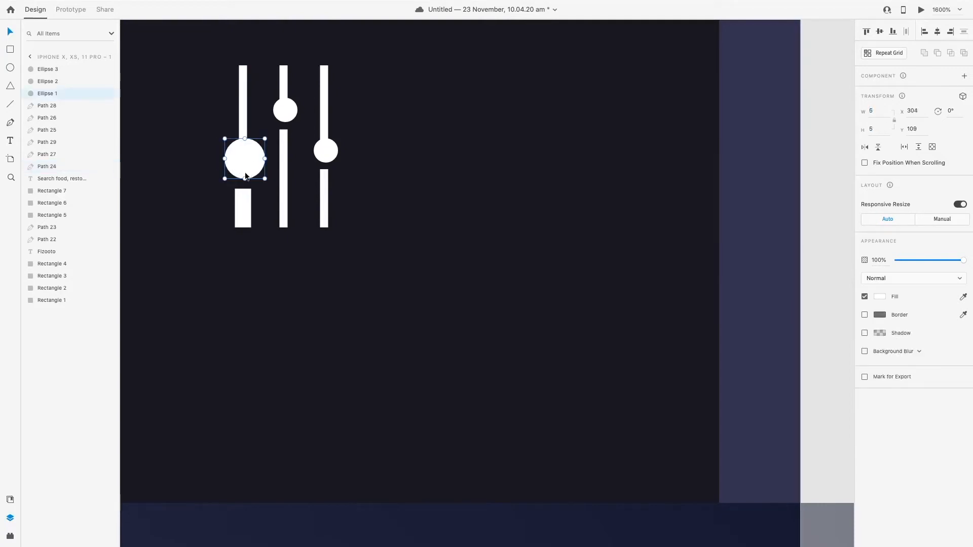
pyautogui.click(243, 206)
pyautogui.click(892, 335)
pyautogui.write('1')
pyautogui.press('Return')
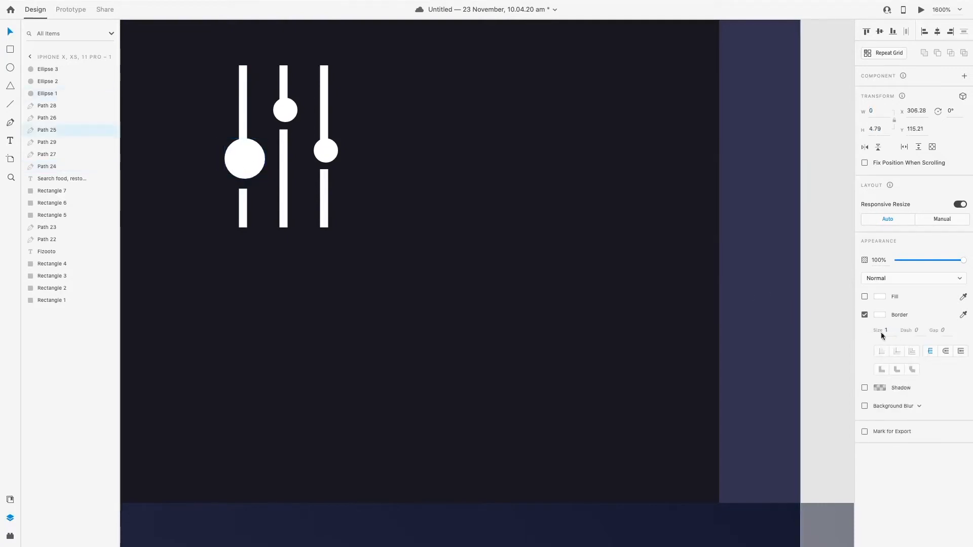
# Step: Enlarge the middle slider's knob to 5 × 5 and centre it on its line at X 309, Y 103
pyautogui.click(243, 159)
pyautogui.click(285, 119)
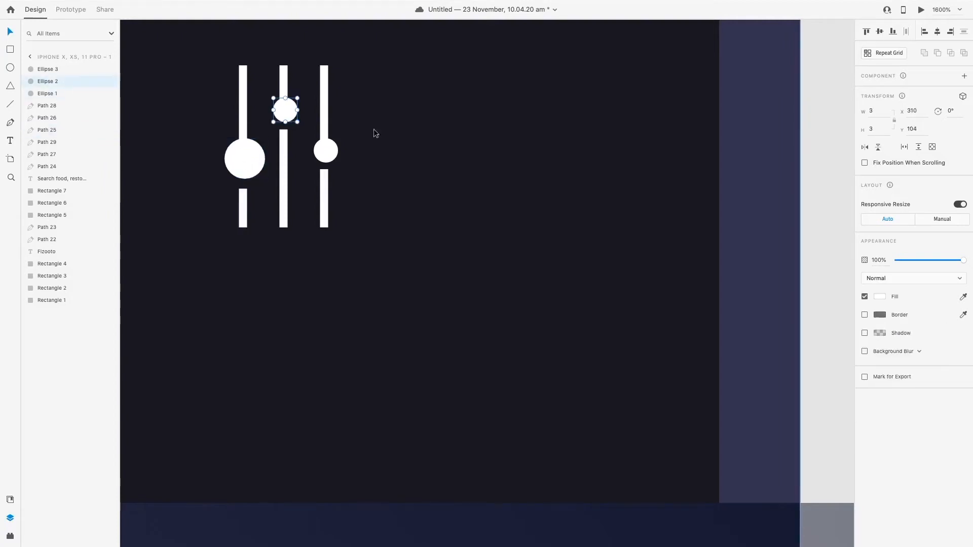
pyautogui.click(873, 111)
pyautogui.write('5')
pyautogui.press('Tab')
pyautogui.write('5')
pyautogui.press('Return')
pyautogui.moveTo(281, 131)
pyautogui.mouseDown()
pyautogui.moveTo(283, 147)
pyautogui.moveTo(281, 114)
pyautogui.mouseUp()
# Step: Adjust the middle slider's lower line to a height of 11, leaving a small gap below the knob
pyautogui.click(289, 149)
pyautogui.click(284, 152)
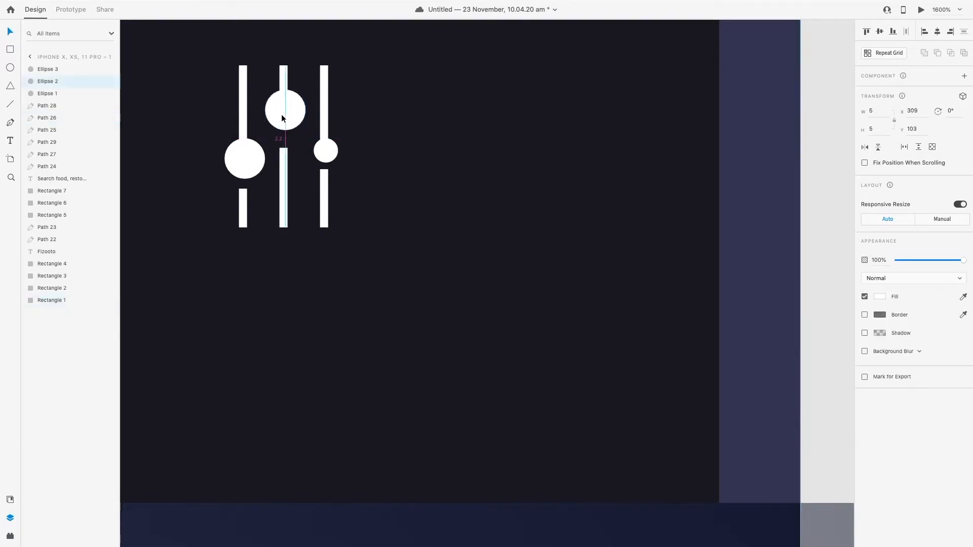
pyautogui.click(284, 148)
pyautogui.moveTo(283, 149); pyautogui.dragTo(283, 139)
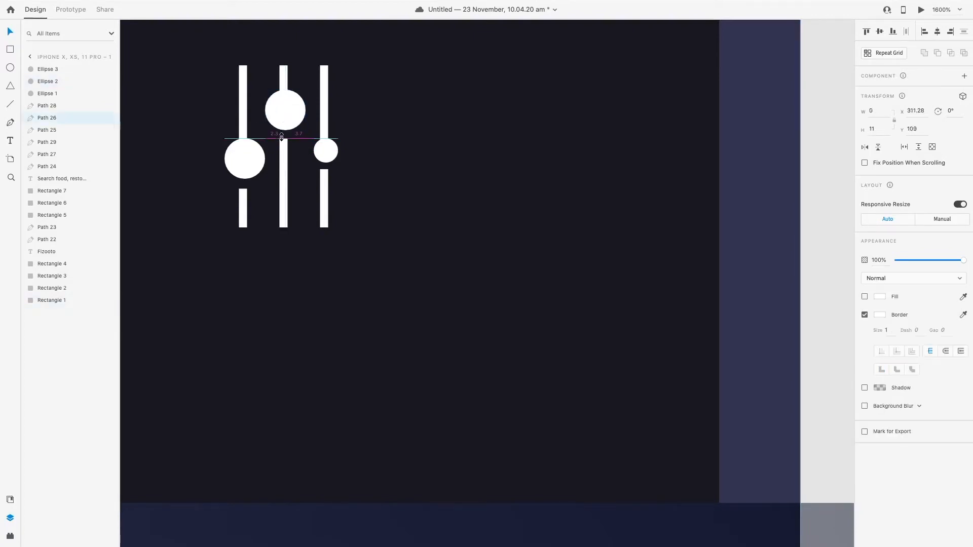
# Step: Enlarge the right slider's knob to 5 × 5 at X 314, Y 108 and shorten its lower line to leave a small gap
pyautogui.click(335, 151)
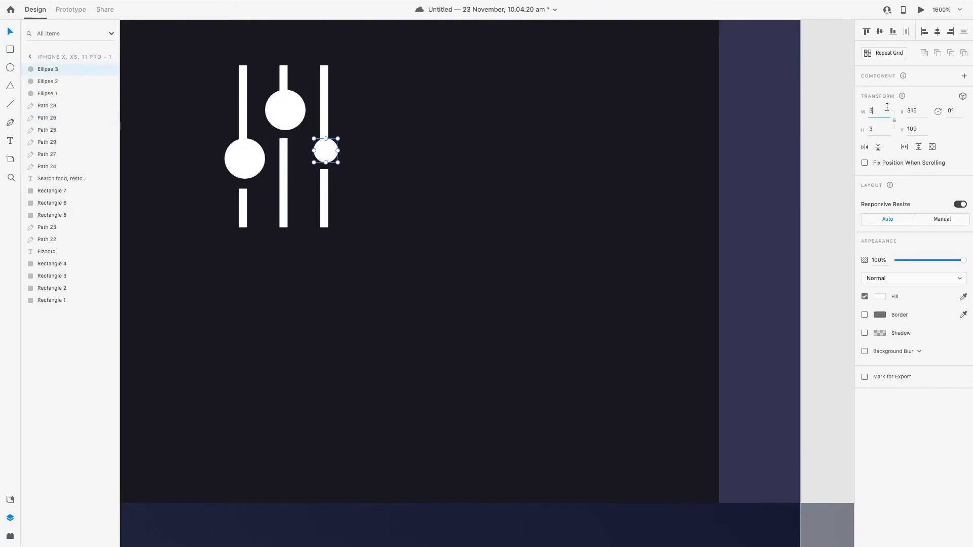
pyautogui.press('BackSpace')
pyautogui.write('5')
pyautogui.click(882, 130)
pyautogui.press('BackSpace')
pyautogui.write('5')
pyautogui.press('Return')
pyautogui.moveTo(340, 149); pyautogui.dragTo(327, 131)
pyautogui.click(326, 185)
pyautogui.moveTo(324, 170)
pyautogui.mouseDown()
pyautogui.moveTo(324, 184)
pyautogui.moveTo(328, 161)
pyautogui.mouseUp()
pyautogui.click(381, 154)
# Step: Group all the lines and knobs of the filter icon, from Ellipse 3 through Path 24
pyautogui.click(959, 9)
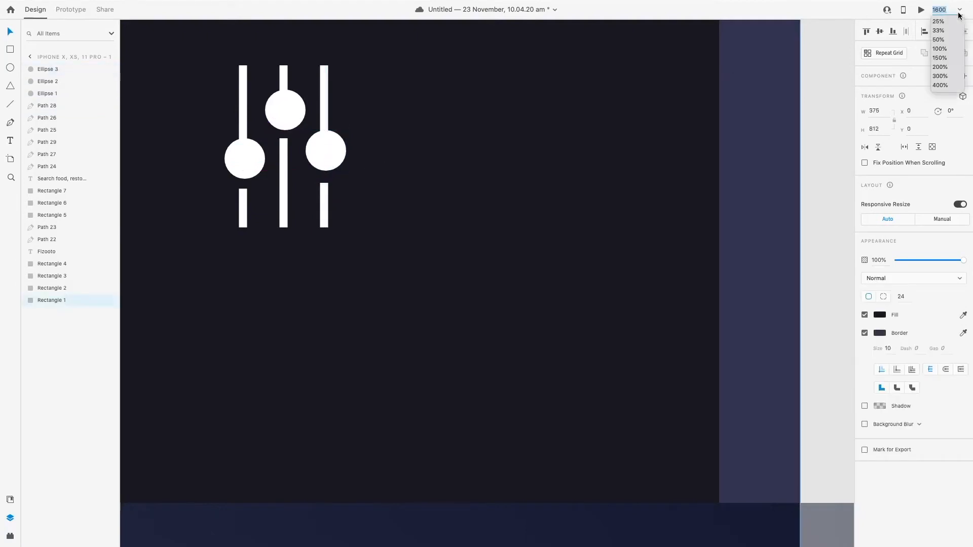
pyautogui.click(944, 37)
pyautogui.click(959, 9)
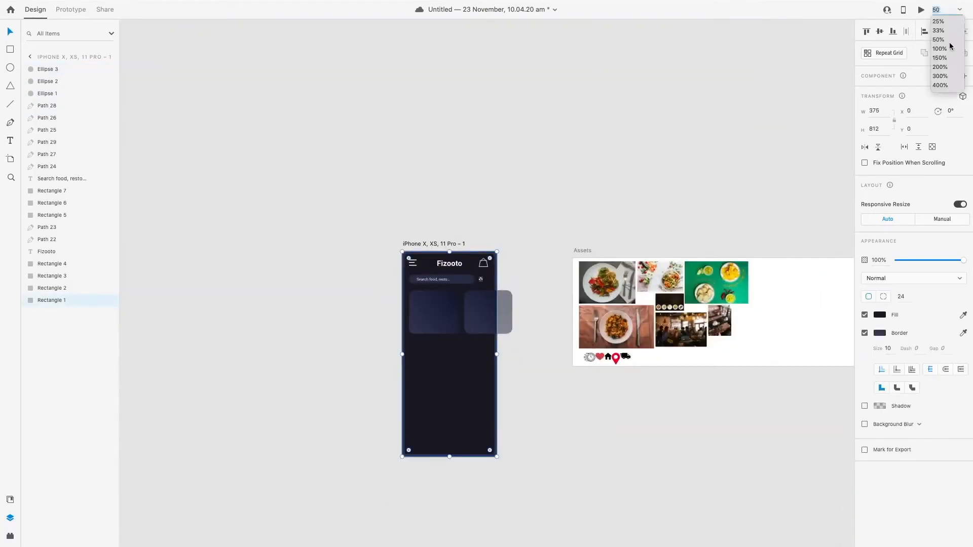
pyautogui.click(947, 50)
pyautogui.click(613, 160)
pyautogui.click(476, 178)
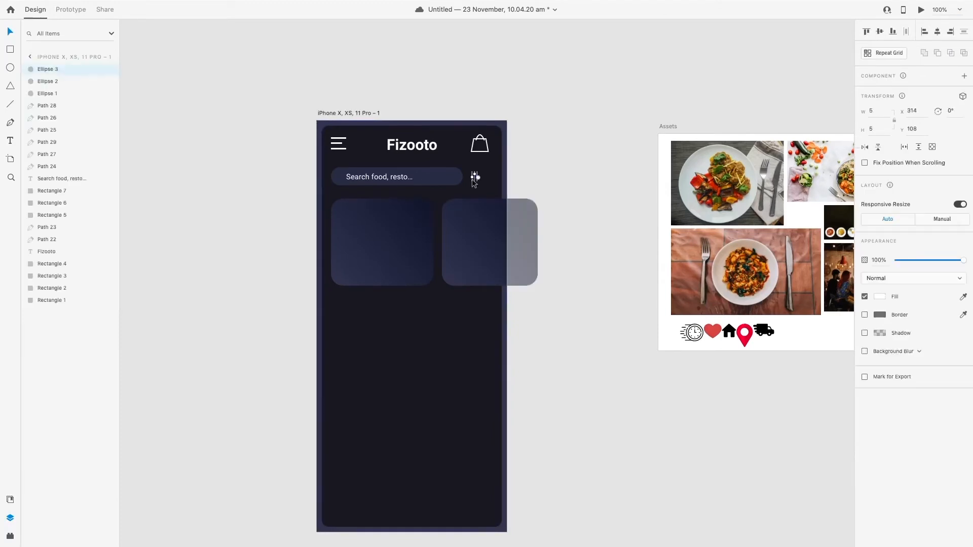
pyautogui.keyDown('shift'); pyautogui.click(49, 167); pyautogui.keyUp('shift')
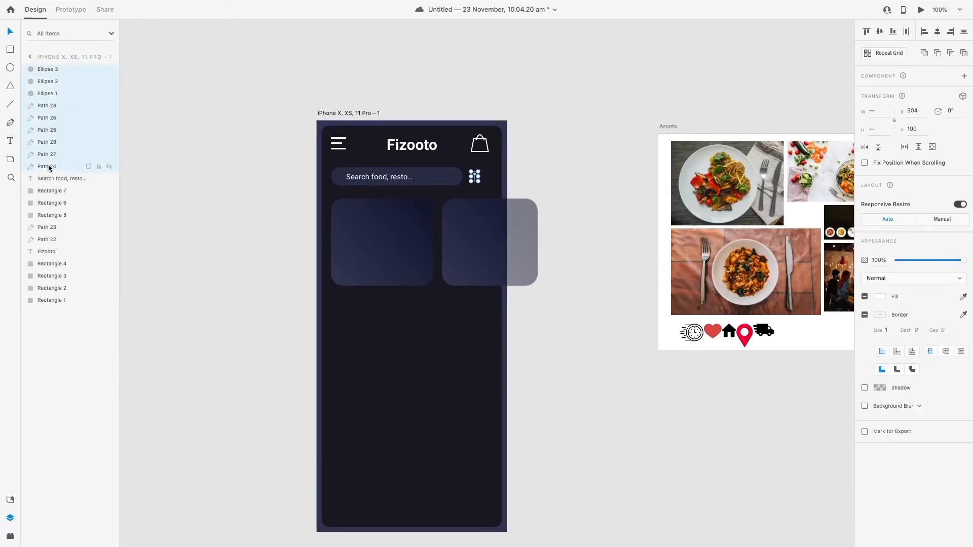
pyautogui.rightClick(43, 71)
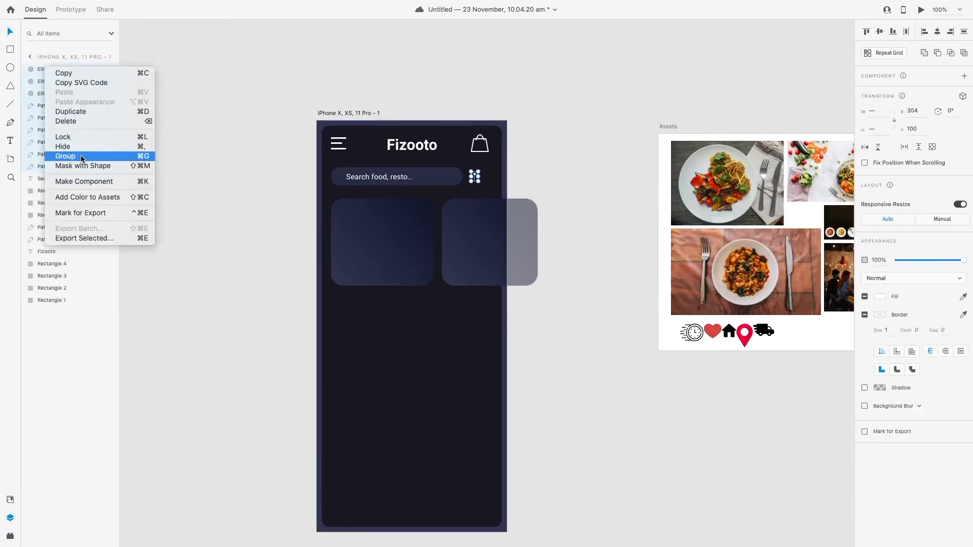
pyautogui.click(57, 158)
# Step: Shift the grouped filter icon right to X 327, so it sits below the bag icon
pyautogui.press('Right')
pyautogui.press('Right')
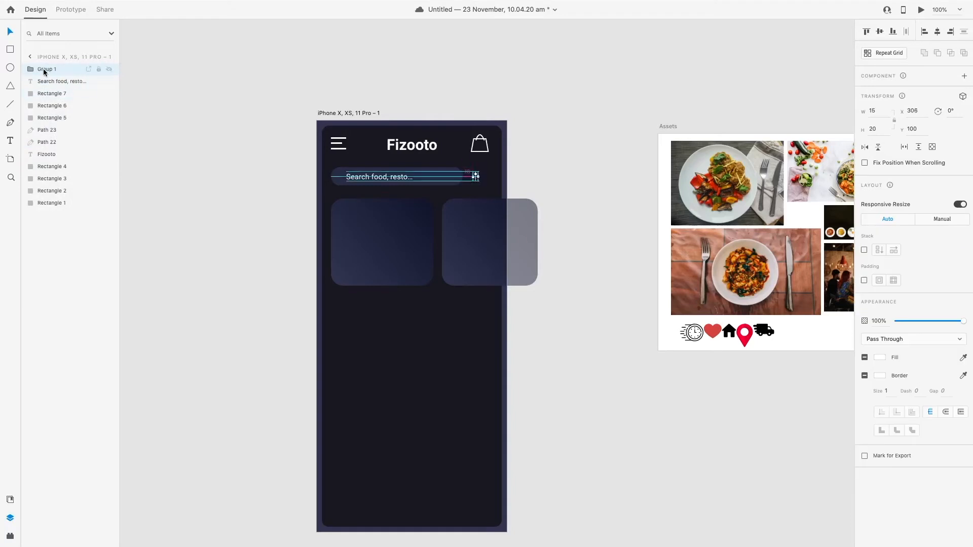
pyautogui.press('Right')
pyautogui.press('Right')
pyautogui.press('Right')
pyautogui.press('Right')
pyautogui.press('Right')
pyautogui.press('Right')
pyautogui.press('Right')
pyautogui.press('Right')
pyautogui.press('Right')
pyautogui.press('Right')
pyautogui.press('Right')
pyautogui.press('Right')
pyautogui.press('Right')
pyautogui.click(539, 135)
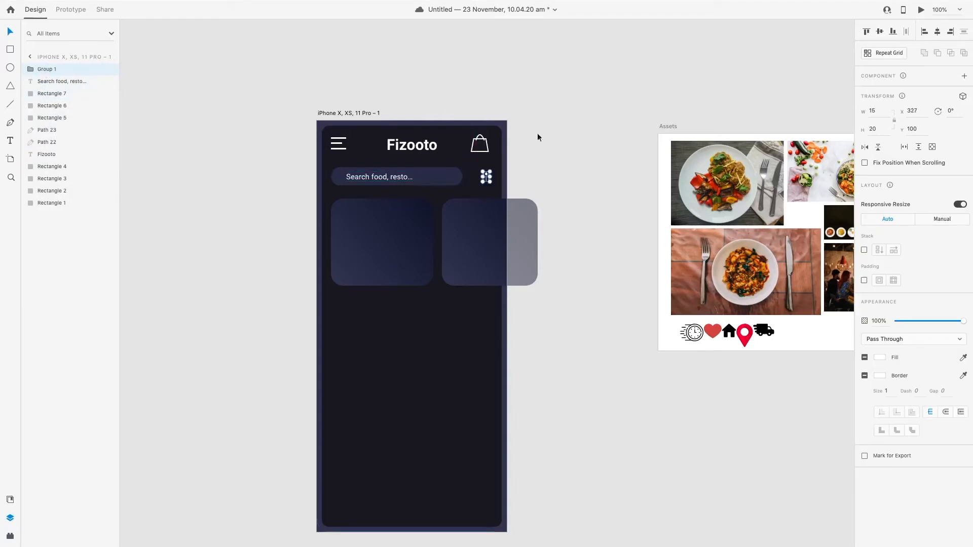
# Step: Group the bag icon's two paths, Path 22 and Path 23
pyautogui.click(479, 150)
pyautogui.click(55, 130)
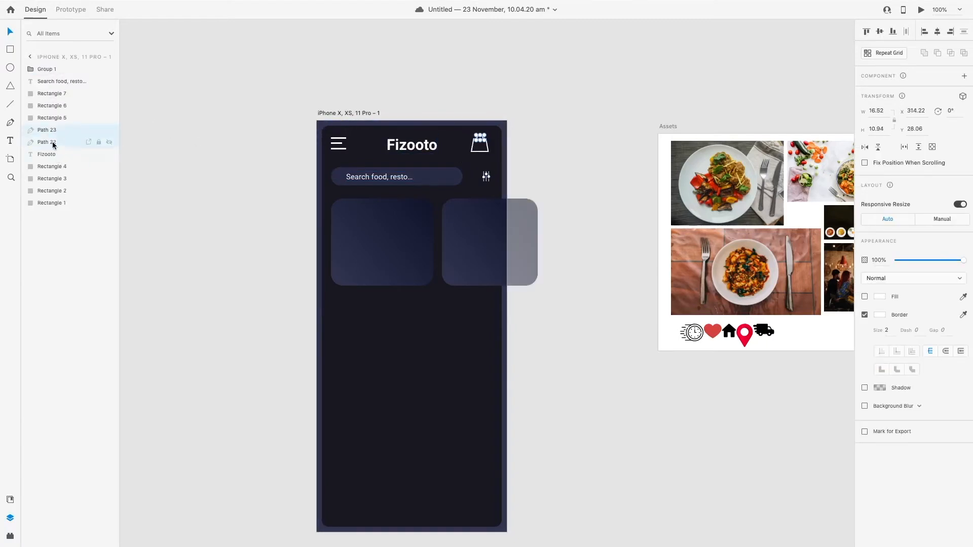
pyautogui.keyDown('shift'); pyautogui.click(52, 141); pyautogui.keyUp('shift')
pyautogui.rightClick(52, 138)
pyautogui.click(72, 226)
# Step: Nudge the grouped bag icon to the right, toward the right edge of the filter icon
pyautogui.press('Right')
pyautogui.press('Right')
pyautogui.press('Right')
pyautogui.press('Right')
pyautogui.press('Right')
pyautogui.press('Right')
pyautogui.press('Right')
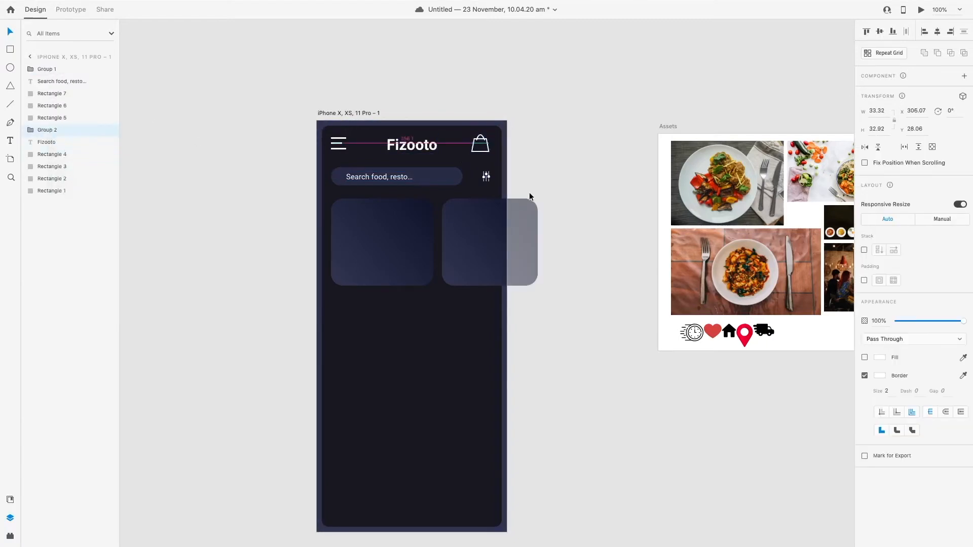
# Step: Nudge the bag icon further right and enlarge the filter icon below it to 21 × 28
pyautogui.press('Right')
pyautogui.click(487, 176)
pyautogui.moveTo(485, 175); pyautogui.dragTo(490, 174)
pyautogui.click(574, 187)
pyautogui.click(547, 180)
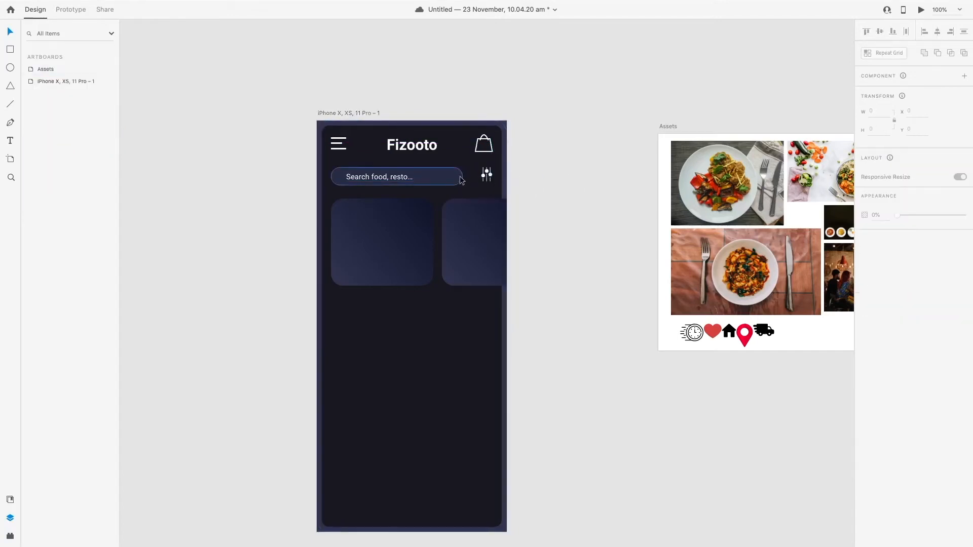
# Step: Widen the search bar rectangle slightly toward the filter icon
pyautogui.click(461, 181)
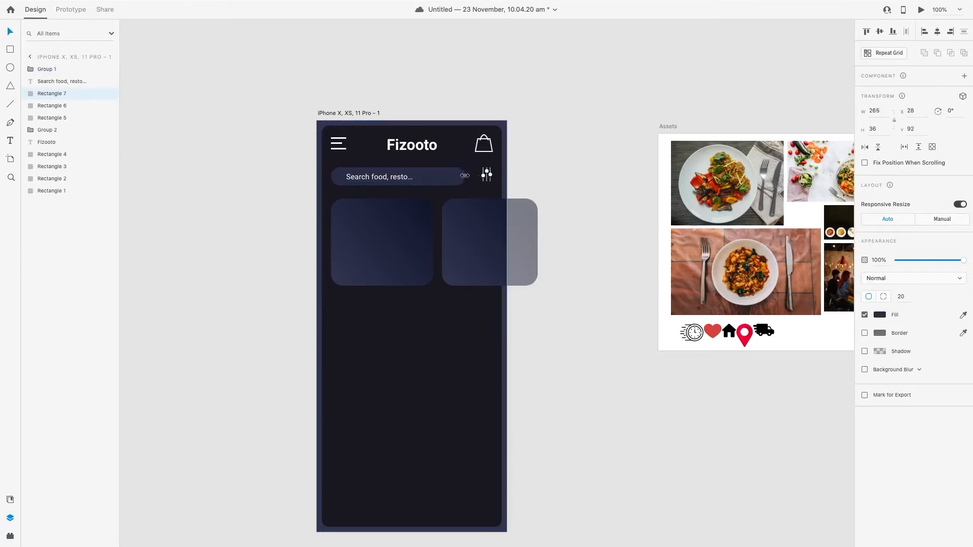
pyautogui.moveTo(465, 176); pyautogui.dragTo(498, 168)
pyautogui.click(555, 168)
# Step: Lower the filter icon to Y 94 so it lines up better with the search bar
pyautogui.scroll(1, 543, 176)
pyautogui.press('z')
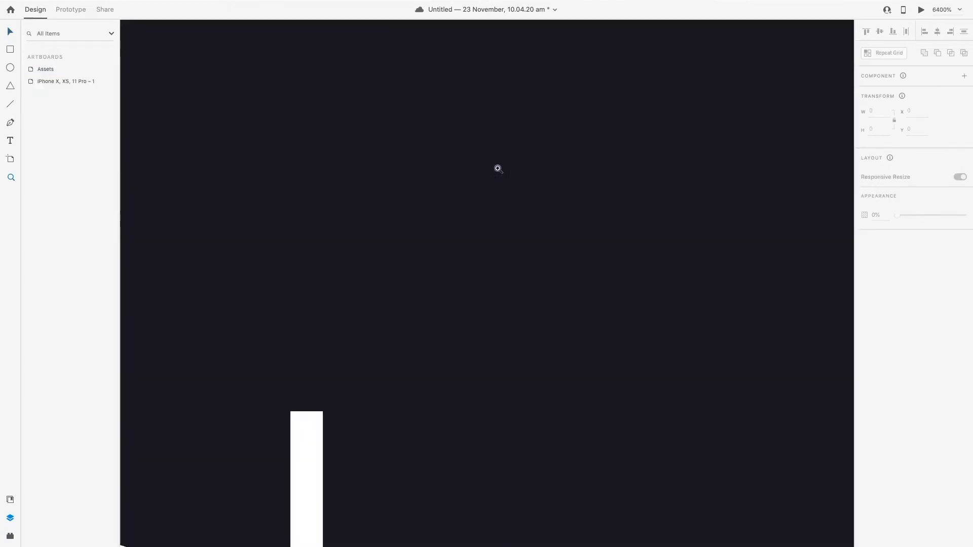
pyautogui.click(940, 9)
pyautogui.click(941, 84)
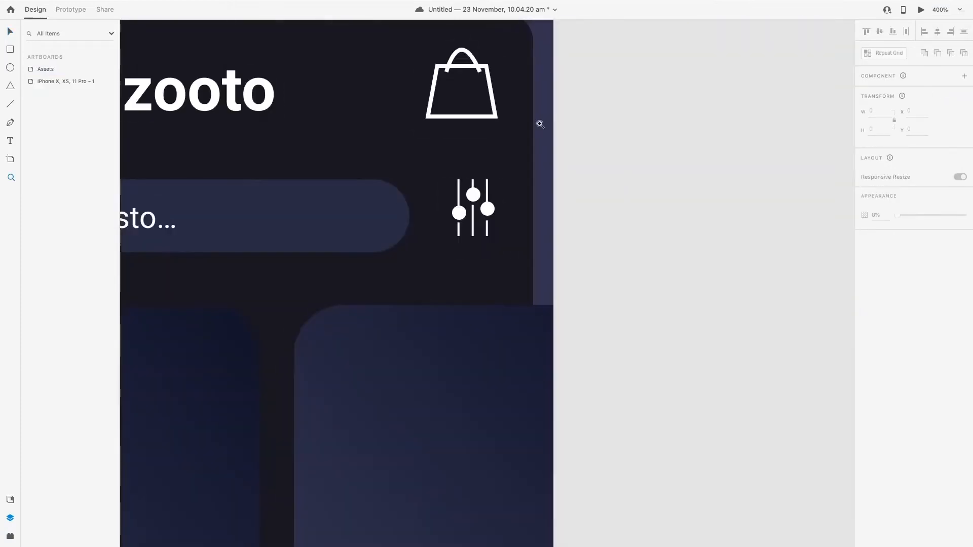
pyautogui.click(488, 210)
pyautogui.moveTo(488, 210); pyautogui.dragTo(488, 215)
pyautogui.click(710, 200)
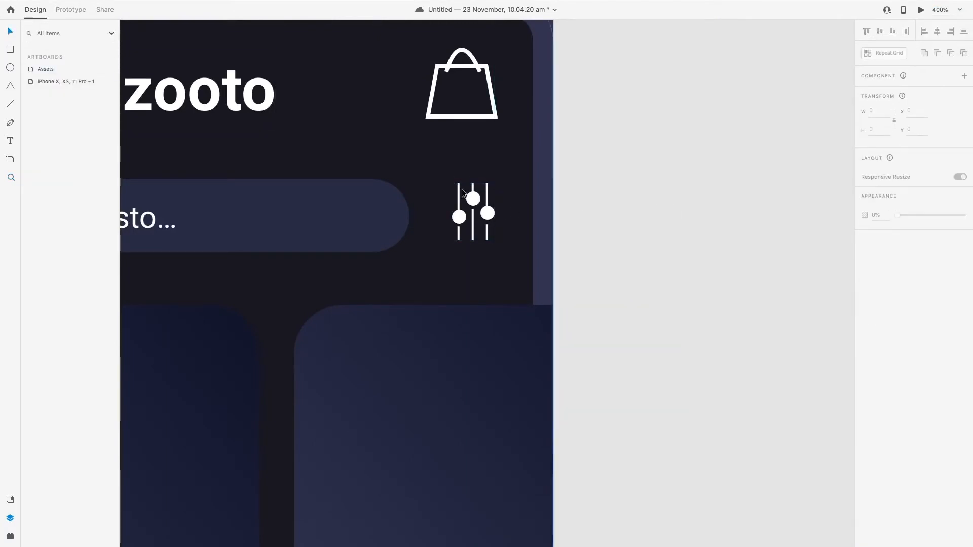
# Step: Give the filter icon's right knob, Ellipse 3, a linear gradient fill with a saturated orange-red end colour
pyautogui.click(463, 193)
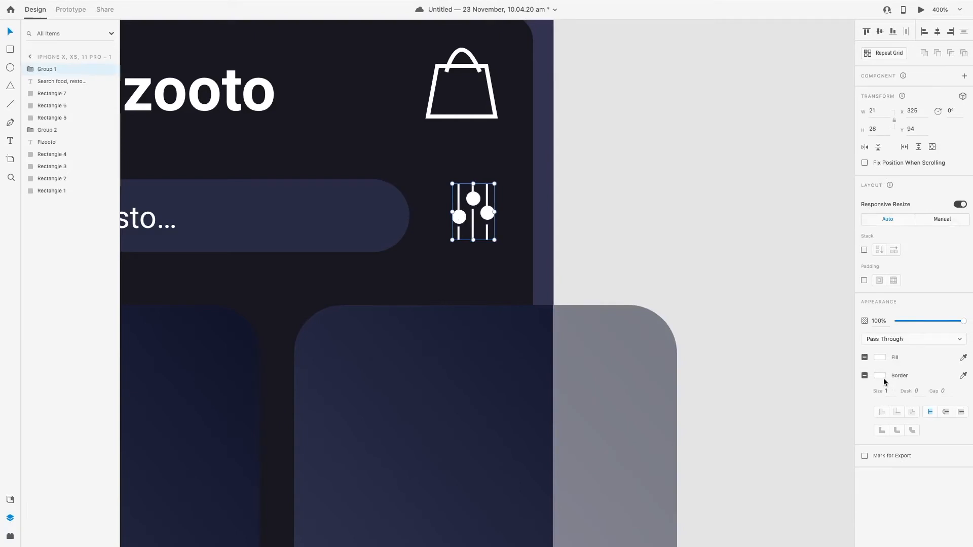
pyautogui.click(30, 69)
pyautogui.click(55, 82)
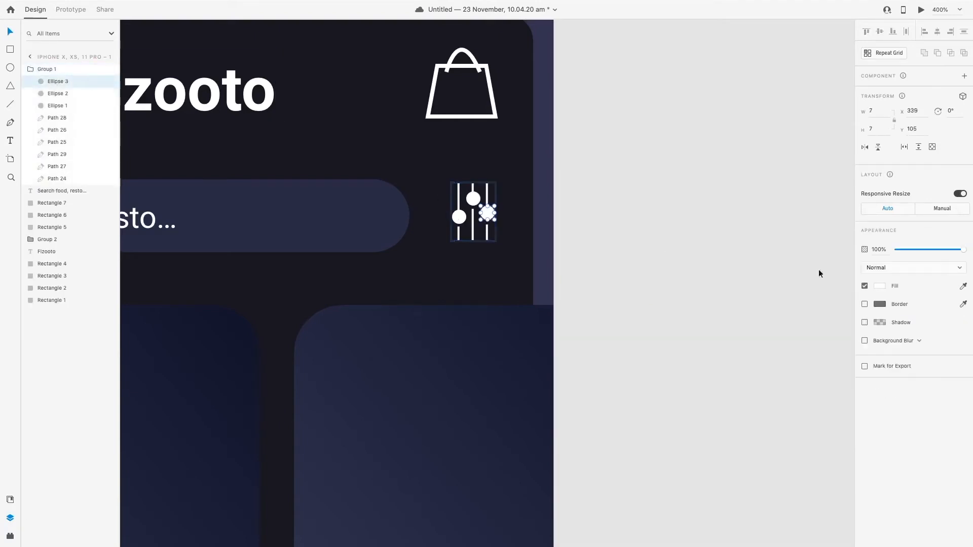
pyautogui.click(878, 287)
pyautogui.click(785, 227)
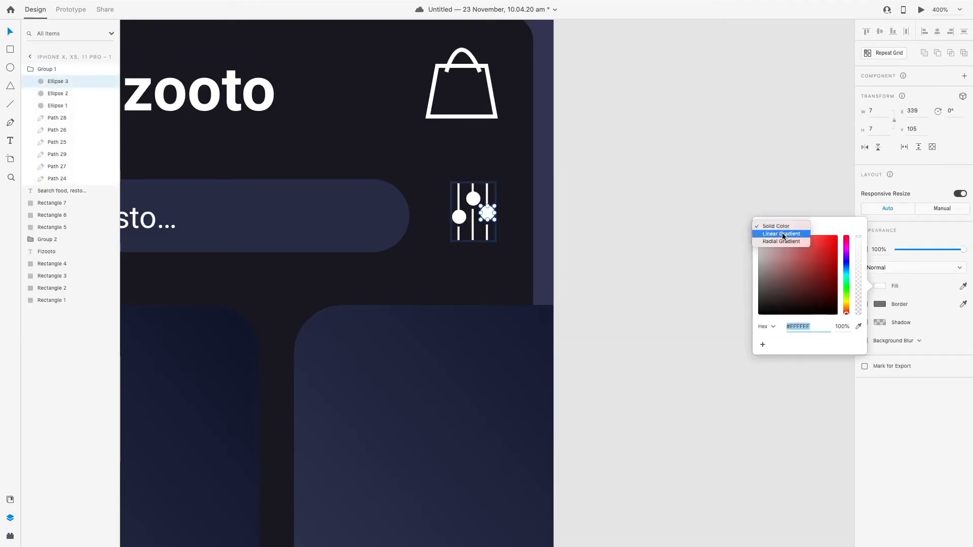
pyautogui.click(783, 234)
pyautogui.moveTo(847, 318); pyautogui.dragTo(846, 318)
pyautogui.click(809, 251)
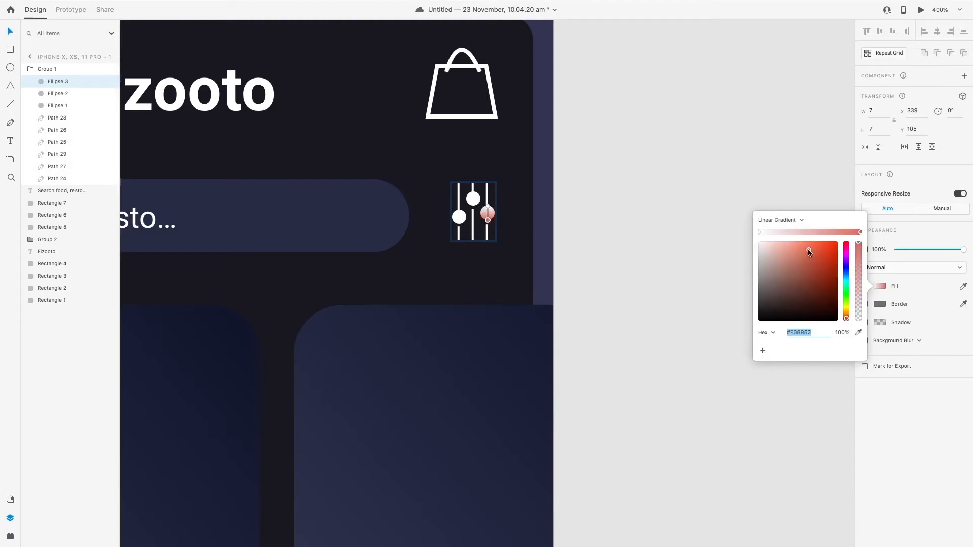
pyautogui.moveTo(809, 252); pyautogui.dragTo(811, 226)
# Step: Set the starting colour of the right knob's gradient to pinkish red #F81B4E
pyautogui.click(759, 231)
pyautogui.moveTo(846, 319); pyautogui.dragTo(853, 243)
pyautogui.click(829, 243)
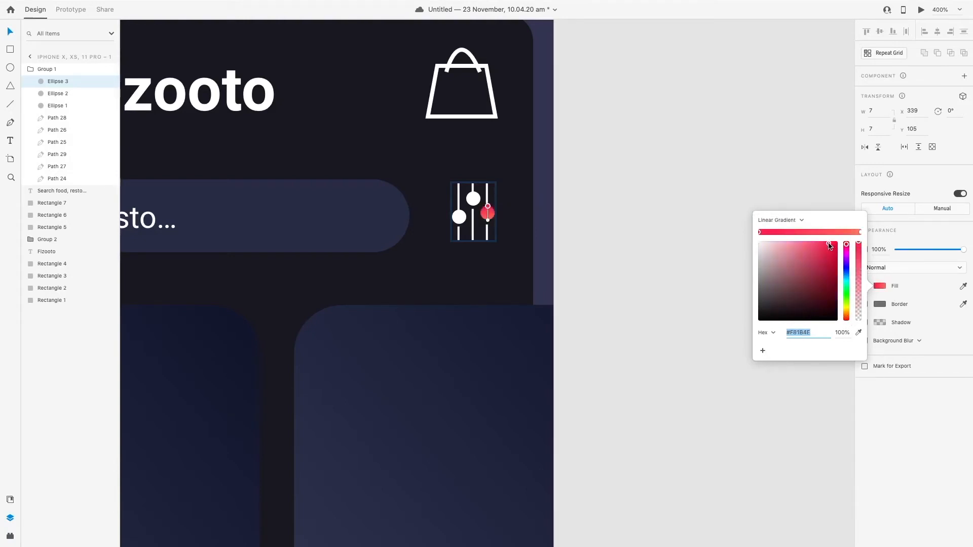
pyautogui.click(878, 268)
# Step: Try to give the middle knob, Ellipse 2, a linear gradient fill by copying the right knob's colour
pyautogui.click(880, 286)
pyautogui.click(470, 199)
pyautogui.click(880, 288)
pyautogui.press('super+c')
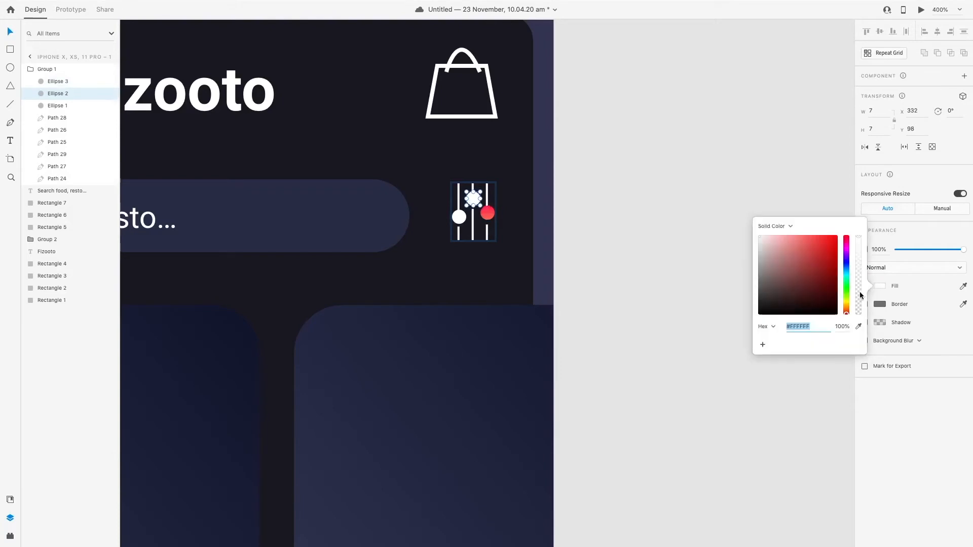
pyautogui.click(774, 226)
pyautogui.click(783, 236)
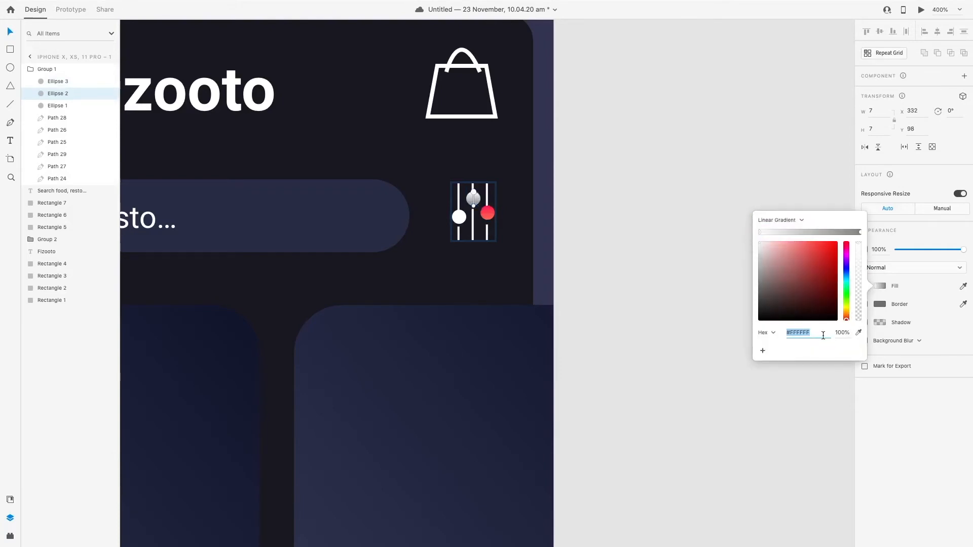
pyautogui.press('Right')
pyautogui.press('super+a')
pyautogui.press('super+v')
pyautogui.scroll(1, 474, 199)
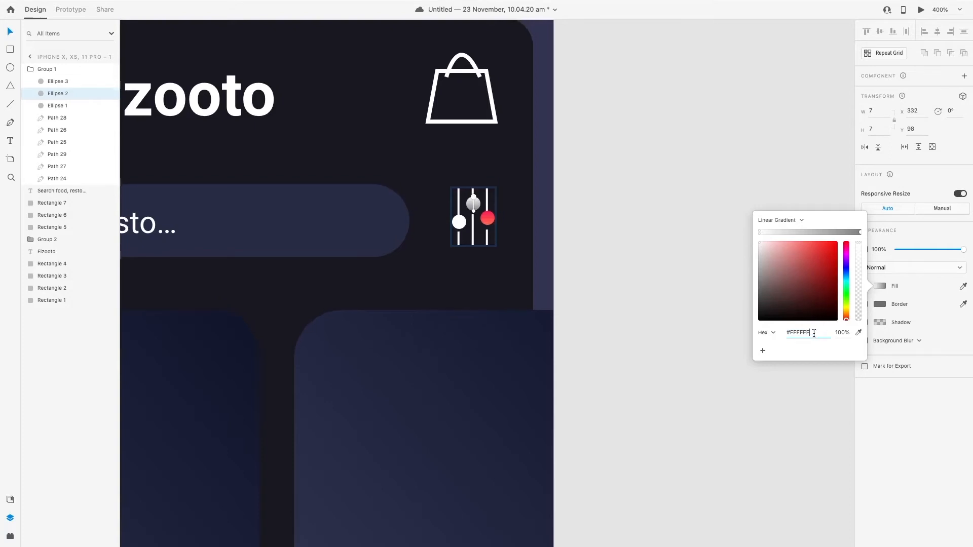
pyautogui.click(486, 220)
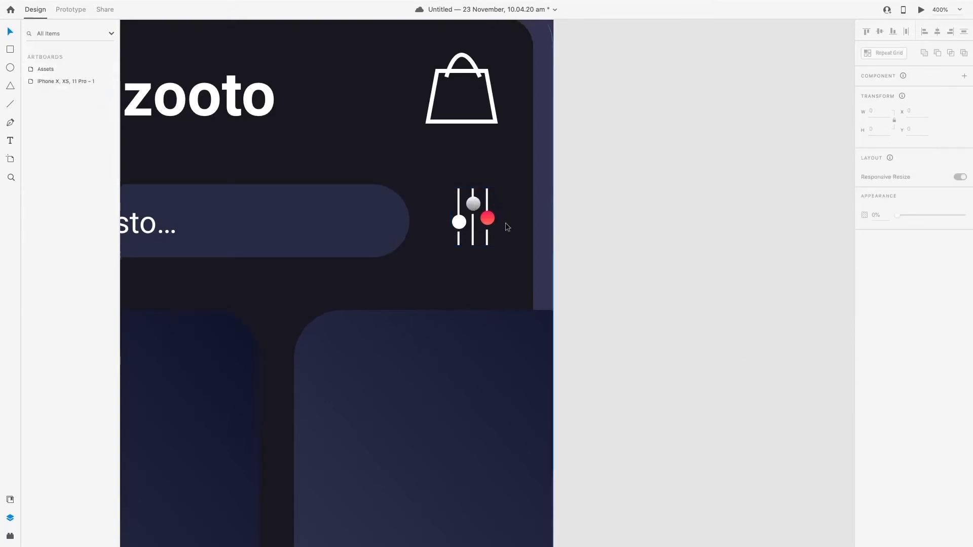
# Step: Replace the filter icon's middle and left white knobs with copies of the red gradient knob
pyautogui.doubleClick(474, 205)
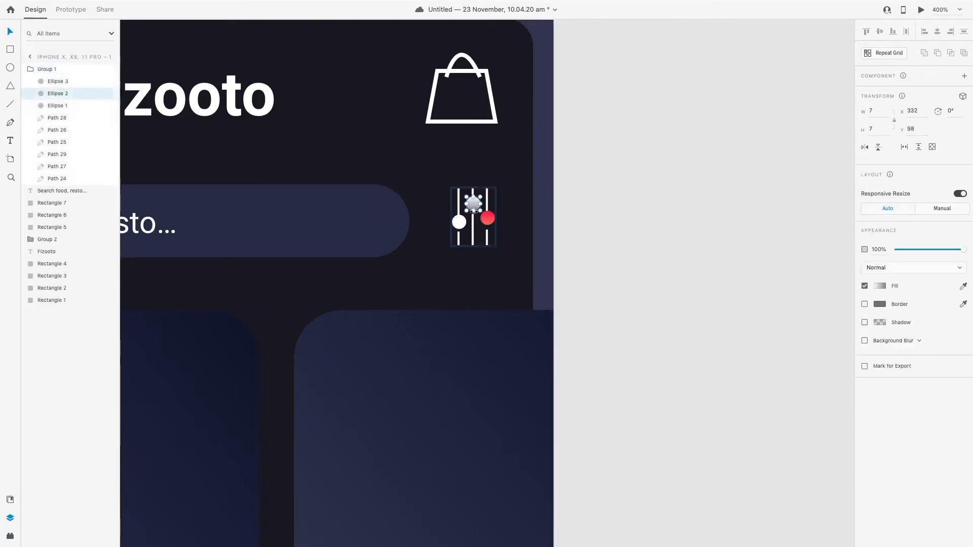
pyautogui.press('Delete')
pyautogui.keyDown('alt'); pyautogui.moveTo(489, 218); pyautogui.dragTo(463, 221); pyautogui.keyUp('alt')
pyautogui.click(459, 223)
pyautogui.press('Delete')
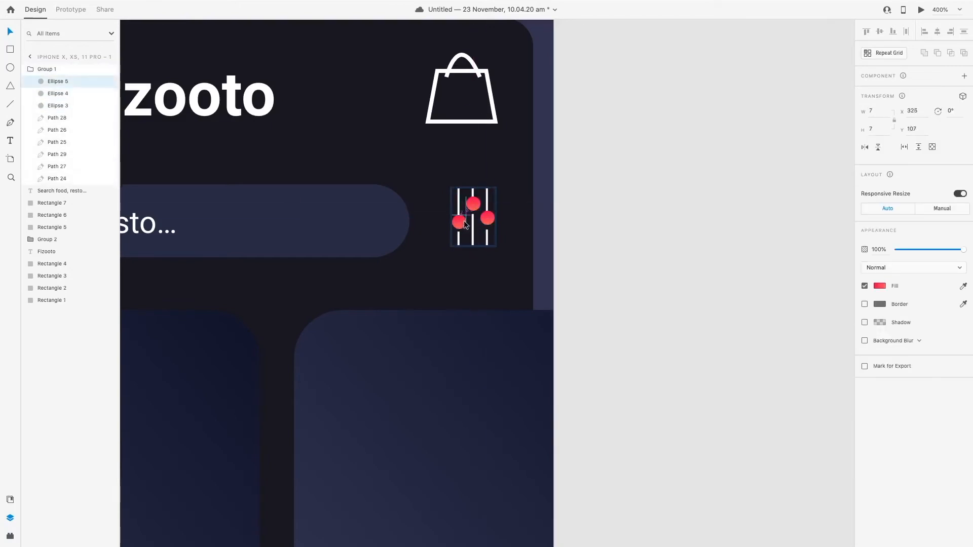
# Step: Colour the border of the filter icon's lower right line segment, Path 28, red
pyautogui.click(487, 236)
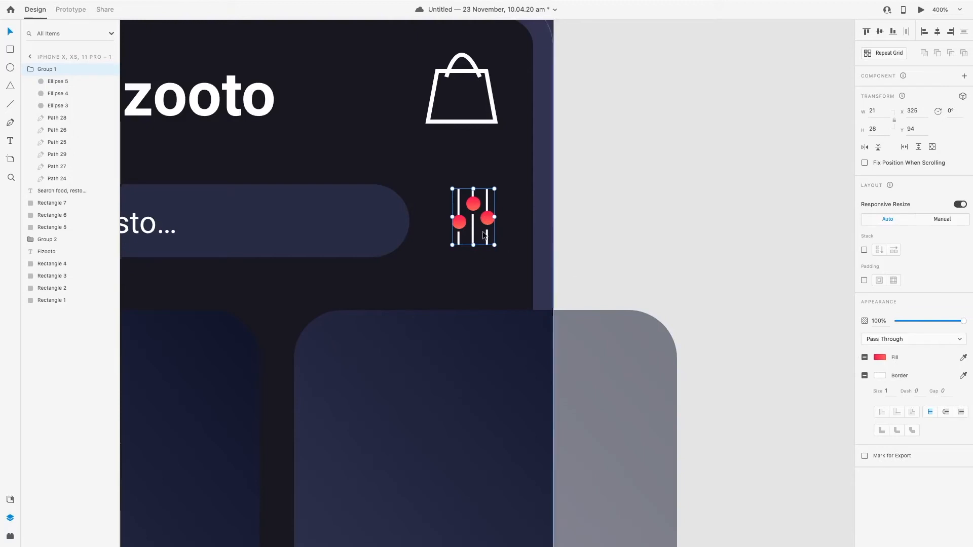
pyautogui.click(883, 305)
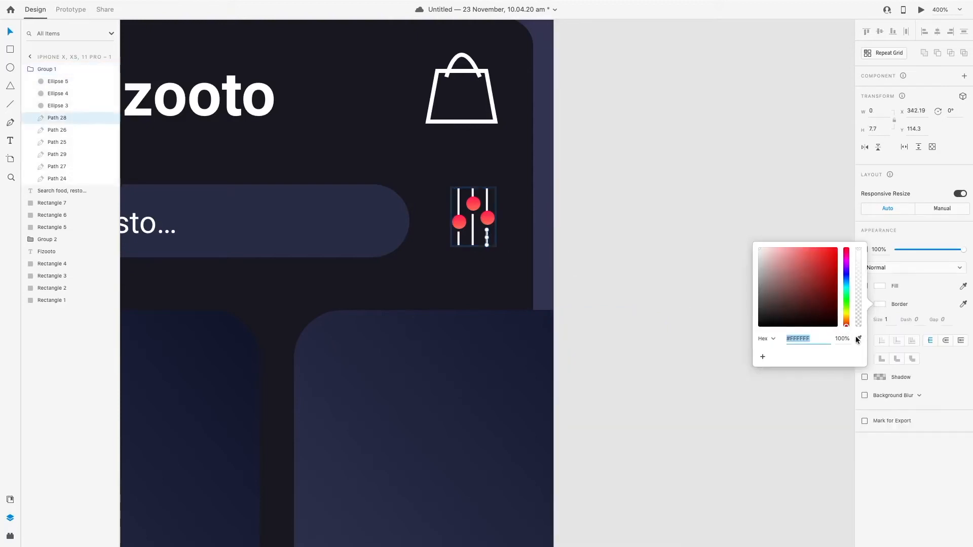
pyautogui.click(826, 260)
pyautogui.click(715, 292)
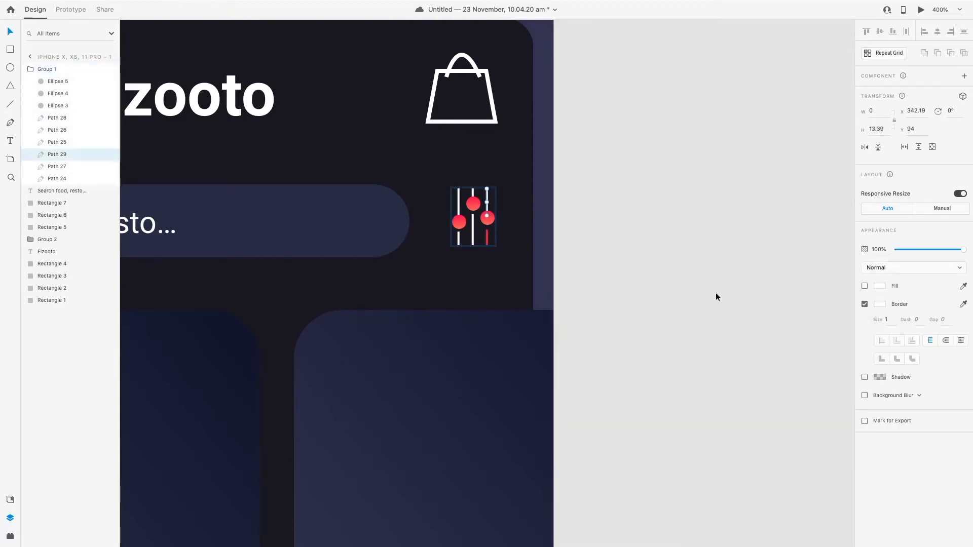
# Step: Recolour the borders of all six filter icon lines, Path 28 through Path 24, with red sampled from the middle knob
pyautogui.doubleClick(493, 234)
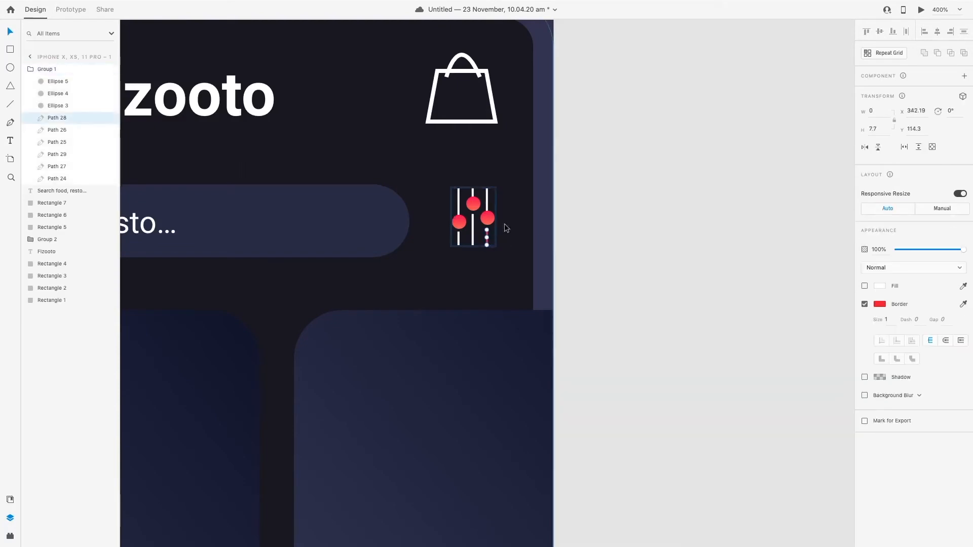
pyautogui.click(487, 201)
pyautogui.keyDown('shift'); pyautogui.click(473, 193); pyautogui.keyUp('shift')
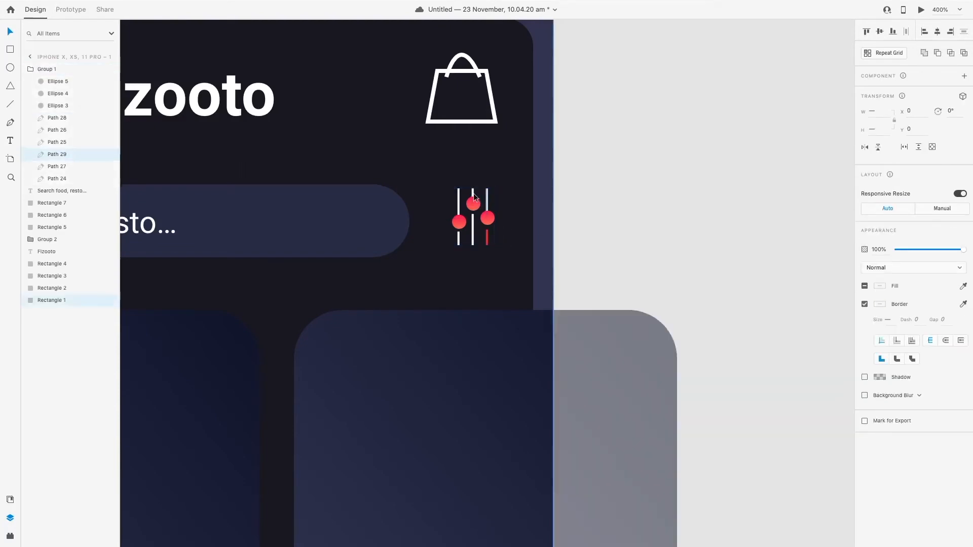
pyautogui.keyDown('shift'); pyautogui.click(55, 180); pyautogui.keyUp('shift')
pyautogui.click(880, 304)
pyautogui.click(858, 338)
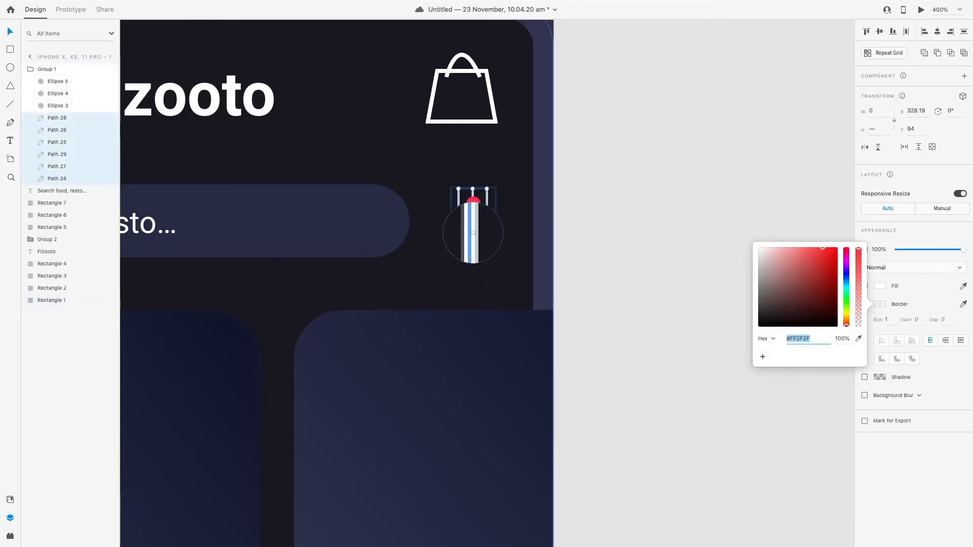
pyautogui.click(473, 203)
pyautogui.click(623, 205)
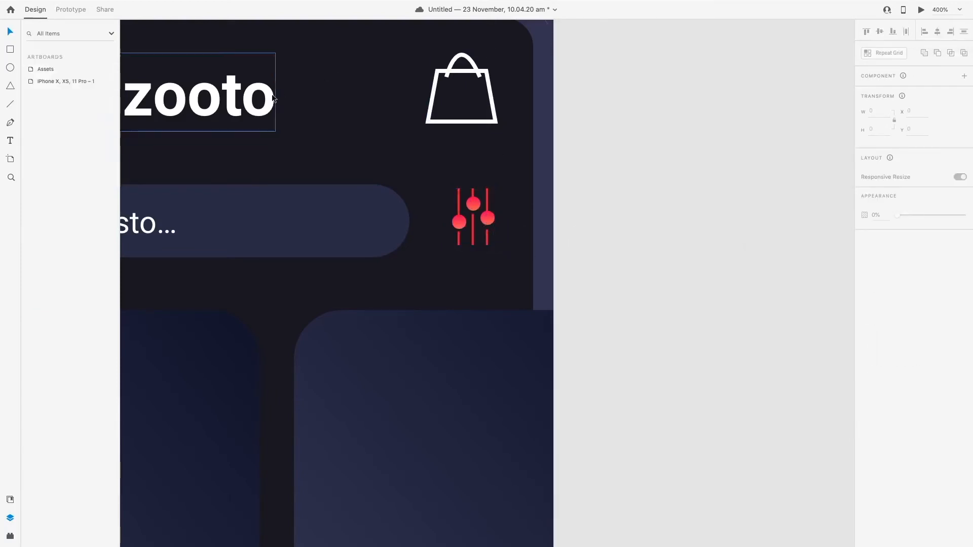
# Step: Fill the Fizooto title with red #FF2F2F sampled from the filter icon
pyautogui.click(203, 96)
pyautogui.click(879, 407)
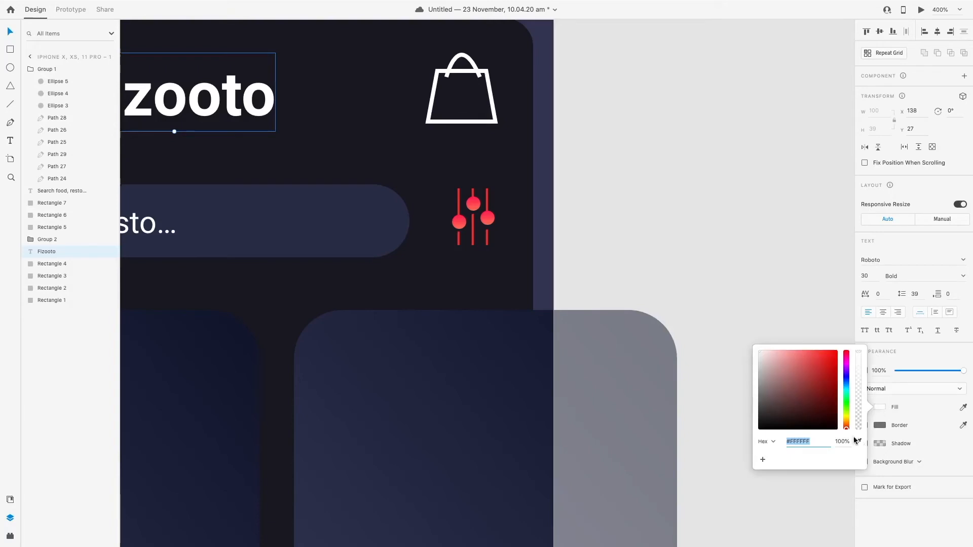
pyautogui.click(859, 442)
pyautogui.click(472, 196)
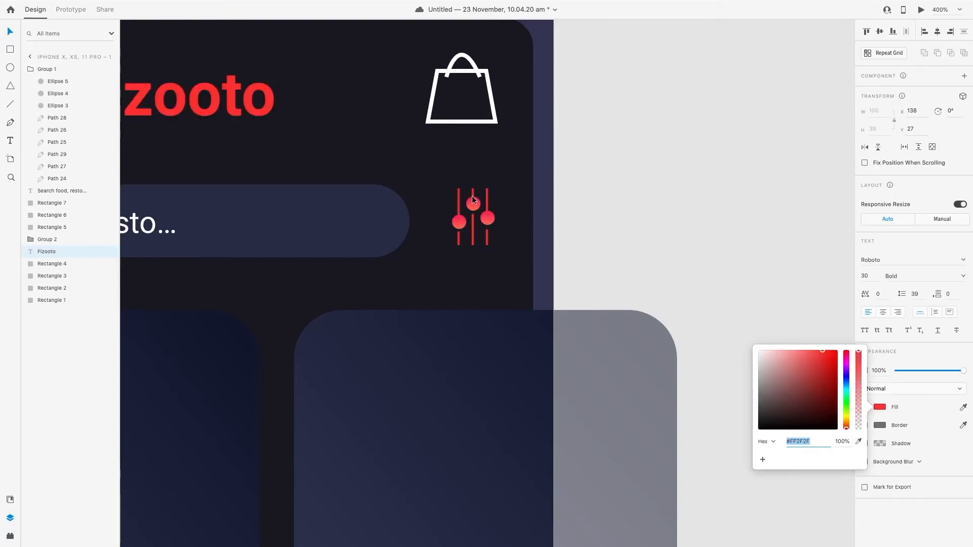
# Step: Change the Fizooto title's fill to orange-red #FF5F41
pyautogui.click(957, 10)
pyautogui.click(961, 10)
pyautogui.click(945, 49)
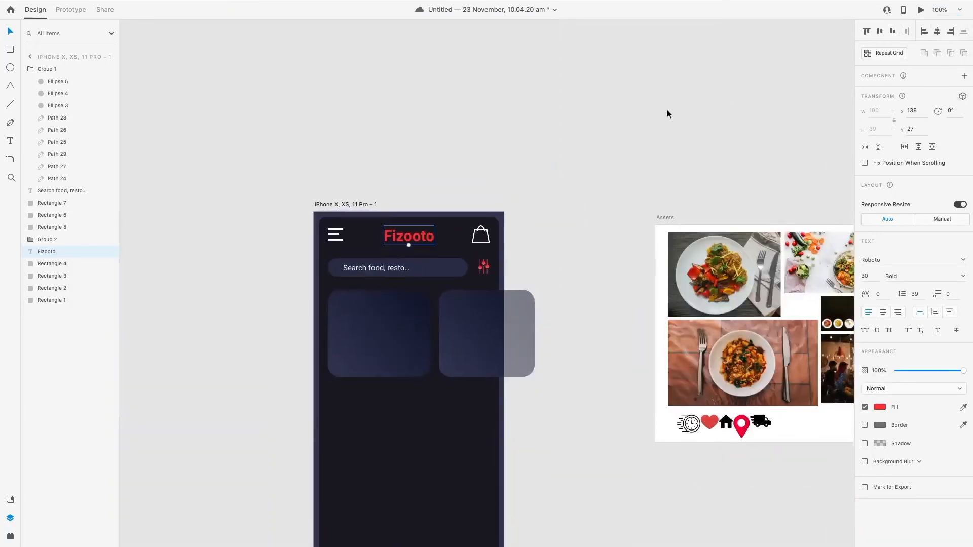
pyautogui.click(643, 115)
pyautogui.click(410, 195)
pyautogui.click(880, 407)
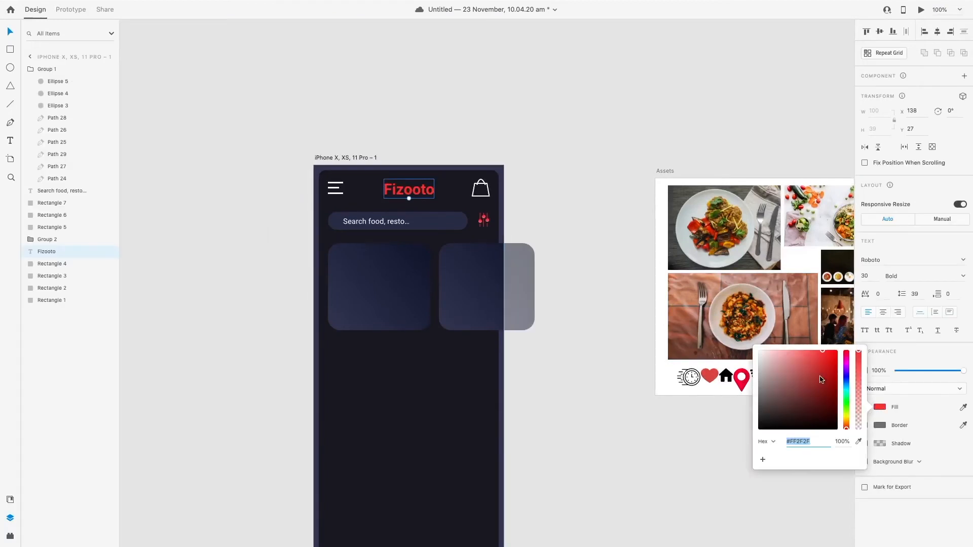
pyautogui.moveTo(822, 380)
pyautogui.mouseDown()
pyautogui.moveTo(831, 336)
pyautogui.moveTo(829, 350)
pyautogui.mouseUp()
pyautogui.moveTo(846, 433); pyautogui.dragTo(848, 429)
pyautogui.moveTo(831, 370); pyautogui.dragTo(817, 351)
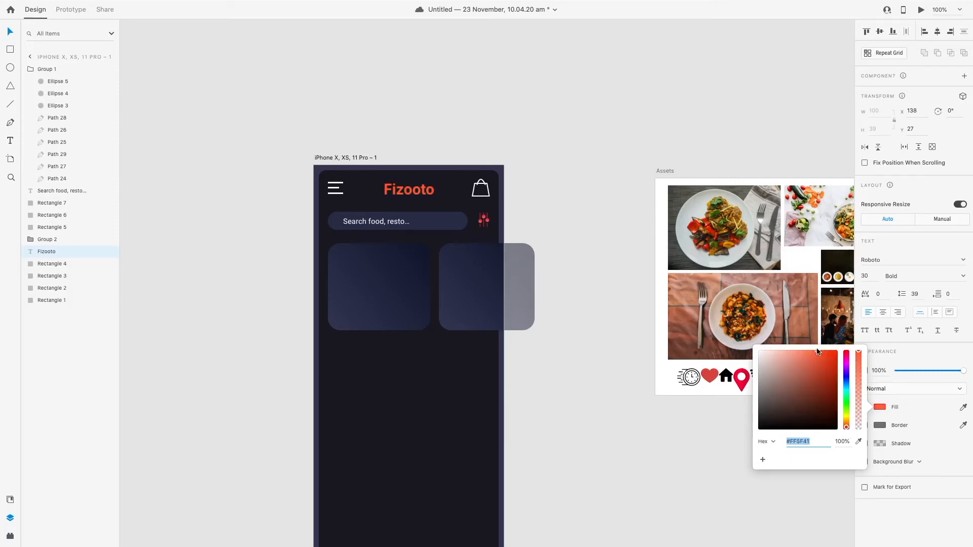
pyautogui.click(558, 200)
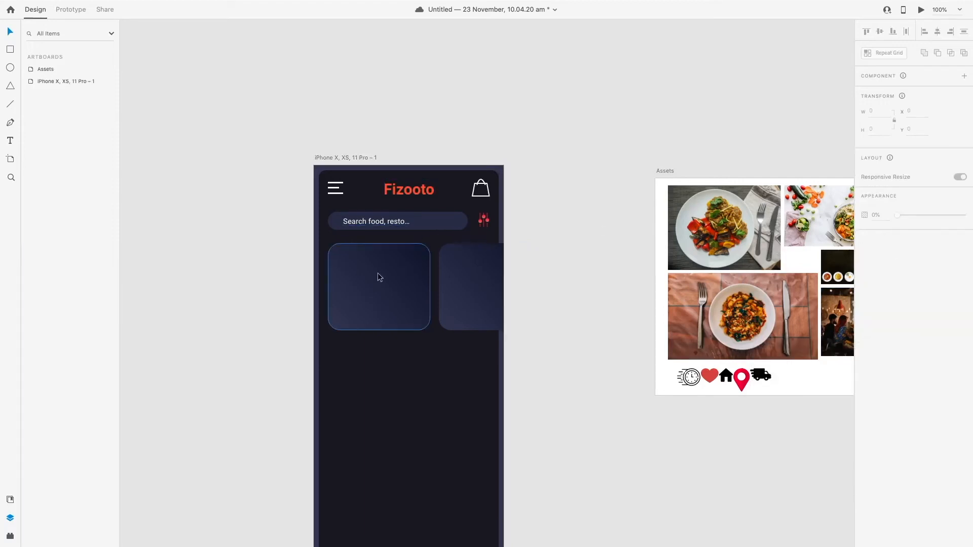
# Step: Add the heading text "ORDER AGAIN" below the first gradient card
pyautogui.scroll(-3, 130, 208)
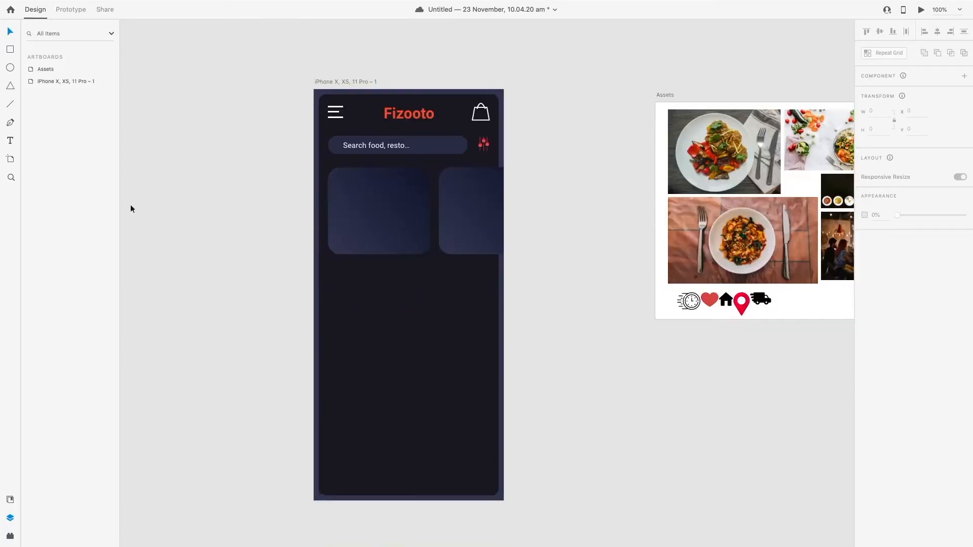
pyautogui.scroll(-1, 389, 299)
pyautogui.click(10, 140)
pyautogui.click(332, 242)
pyautogui.write('O')
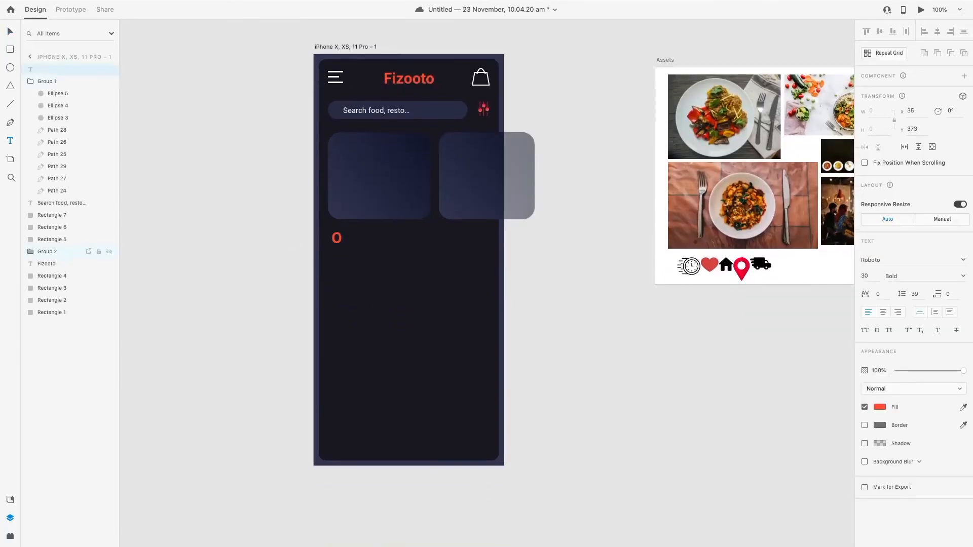
pyautogui.write('RDER AGAIN')
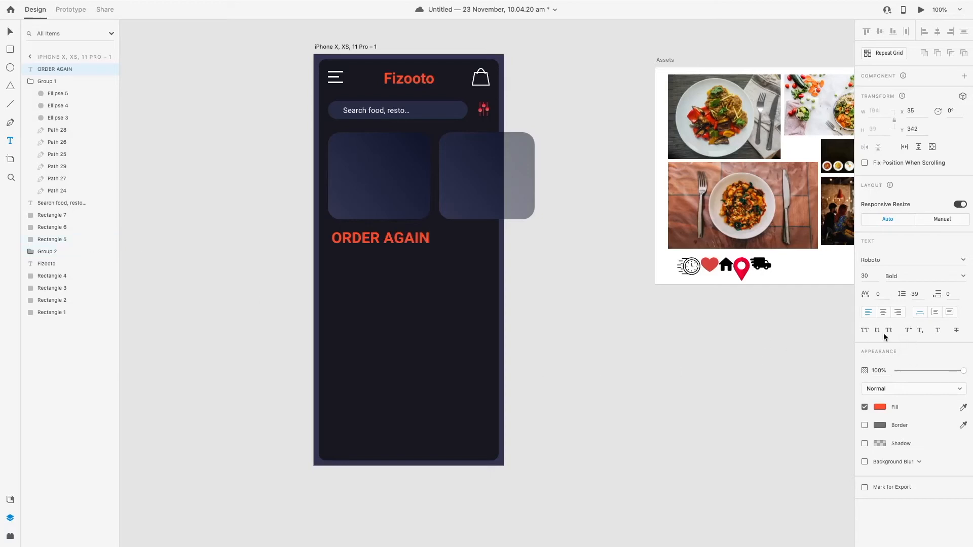
# Step: Format the heading below the first gradient card as title case, size 20, Regular weight
pyautogui.hotkey('ctrl', 'a')
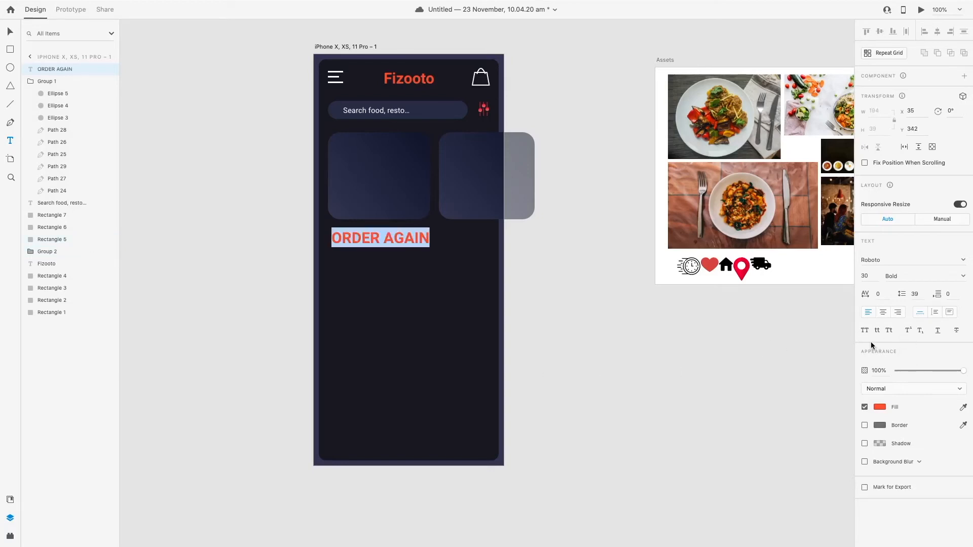
pyautogui.click(890, 332)
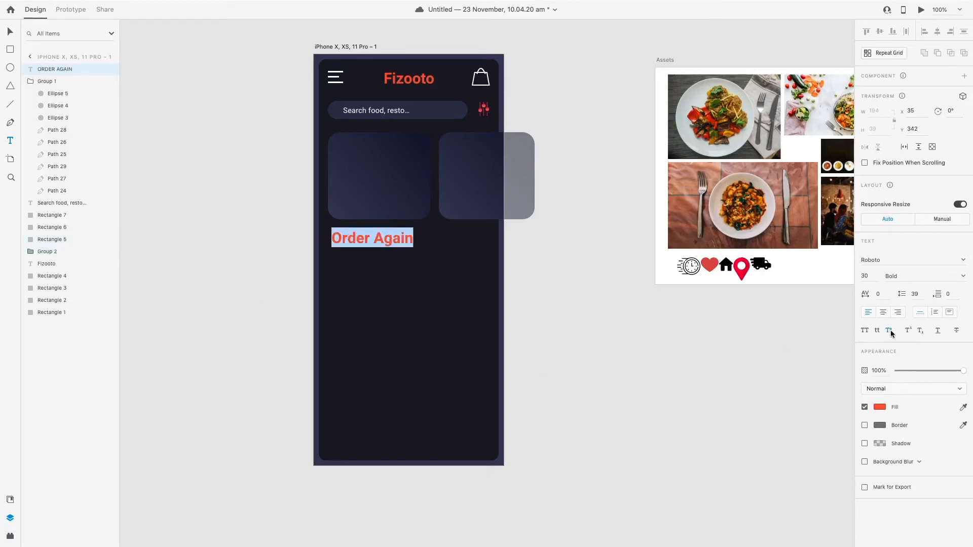
pyautogui.click(874, 277)
pyautogui.press('Return')
pyautogui.click(922, 277)
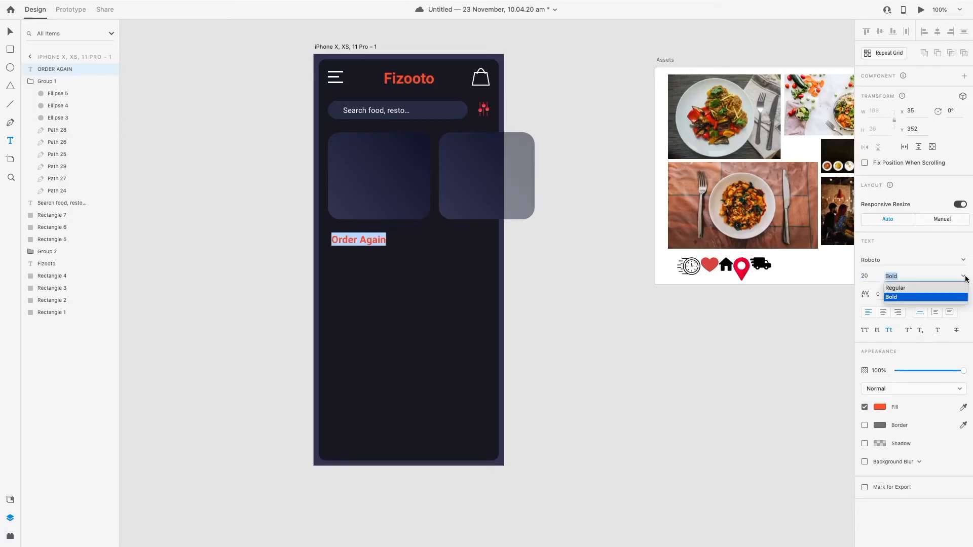
pyautogui.click(904, 291)
# Step: Change the Order Again heading's fill to white #FFFFFF
pyautogui.click(881, 408)
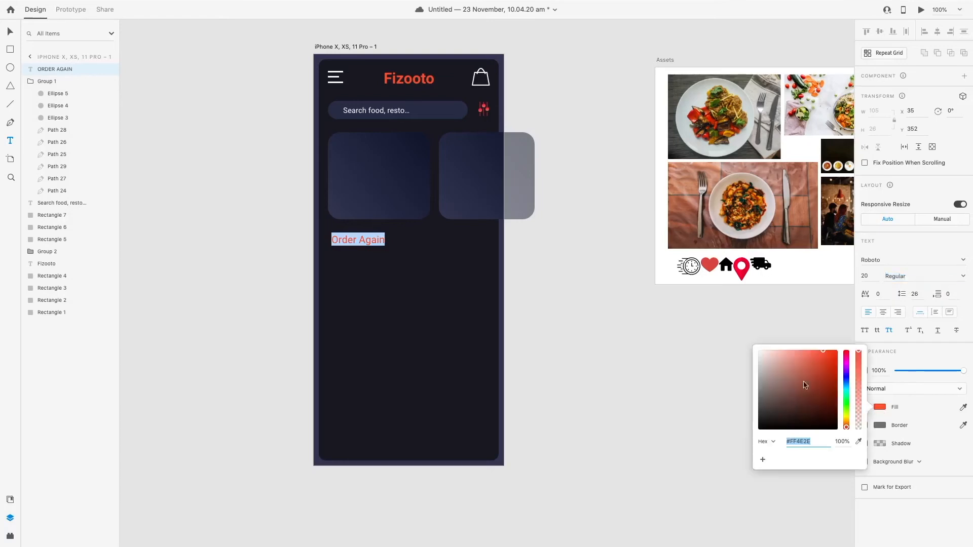
pyautogui.moveTo(805, 388); pyautogui.dragTo(631, 311)
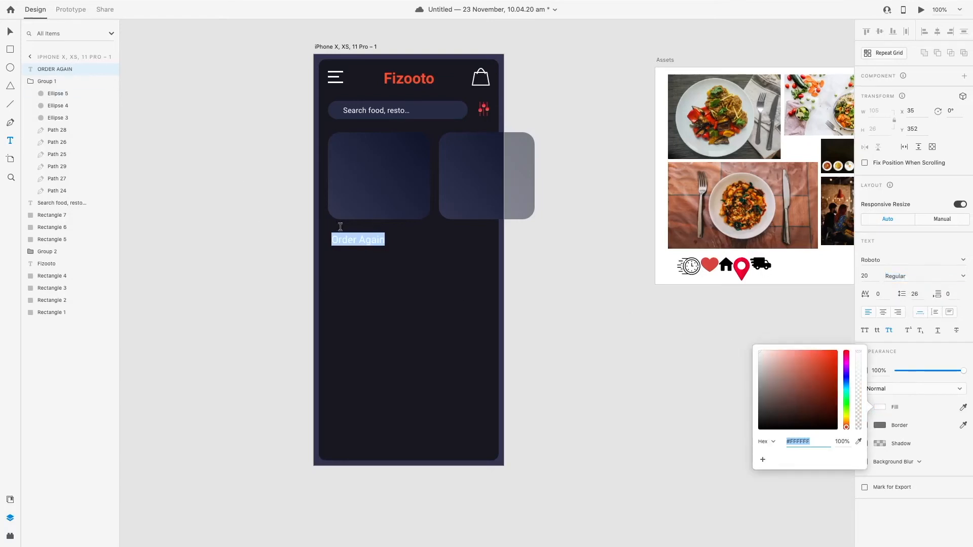
pyautogui.click(260, 219)
pyautogui.click(395, 270)
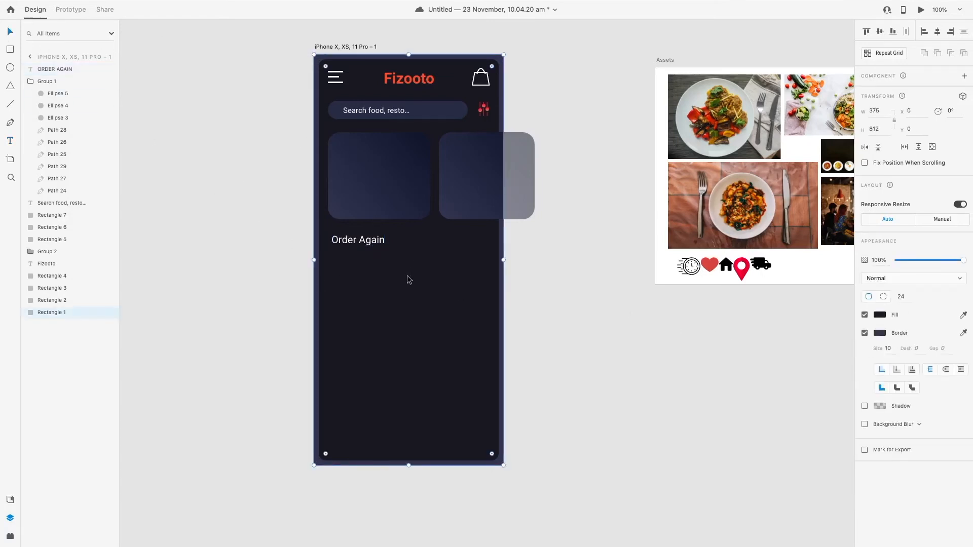
# Step: Draw a white card about 110 × 129 below the Order Again heading and set its corner radius to 12
pyautogui.click(10, 51)
pyautogui.moveTo(328, 256)
pyautogui.mouseDown()
pyautogui.moveTo(387, 329)
pyautogui.moveTo(384, 320)
pyautogui.mouseUp()
pyautogui.write('12')
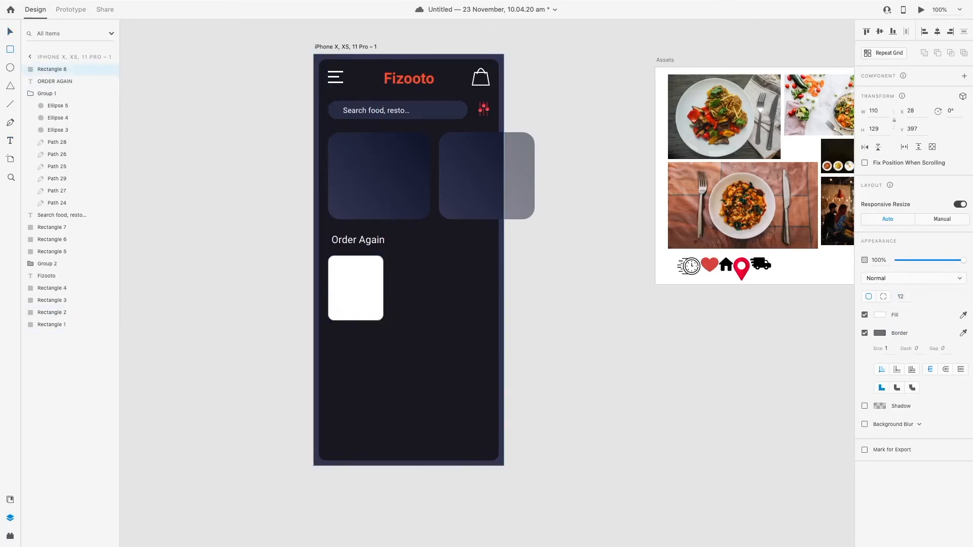
pyautogui.press('Return')
# Step: Duplicate the white card twice to make an evenly spaced row of three, the last one overlapping the artboard edge
pyautogui.moveTo(346, 296)
pyautogui.mouseDown()
pyautogui.moveTo(406, 296)
pyautogui.moveTo(348, 295)
pyautogui.mouseUp()
pyautogui.keyDown('alt'); pyautogui.moveTo(350, 295); pyautogui.dragTo(477, 295); pyautogui.keyUp('alt')
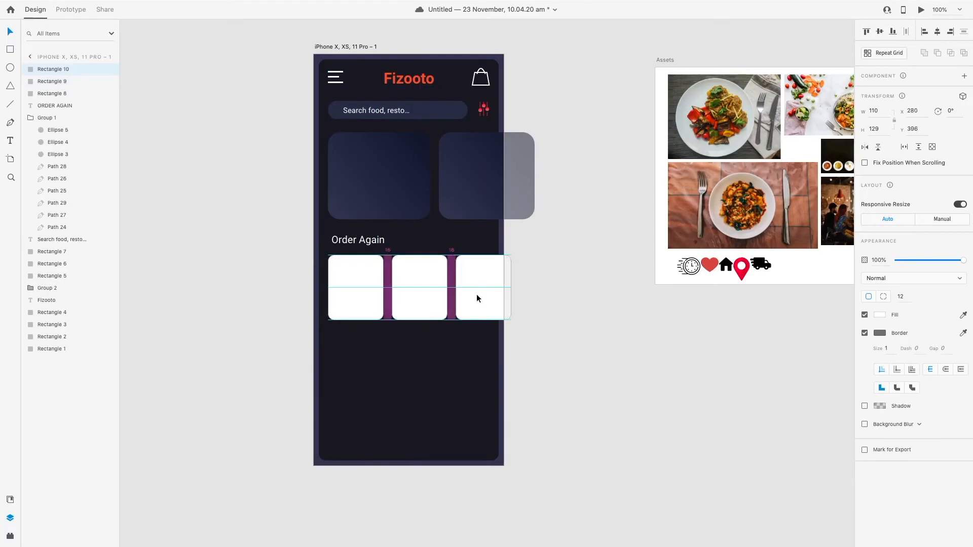
pyautogui.click(598, 302)
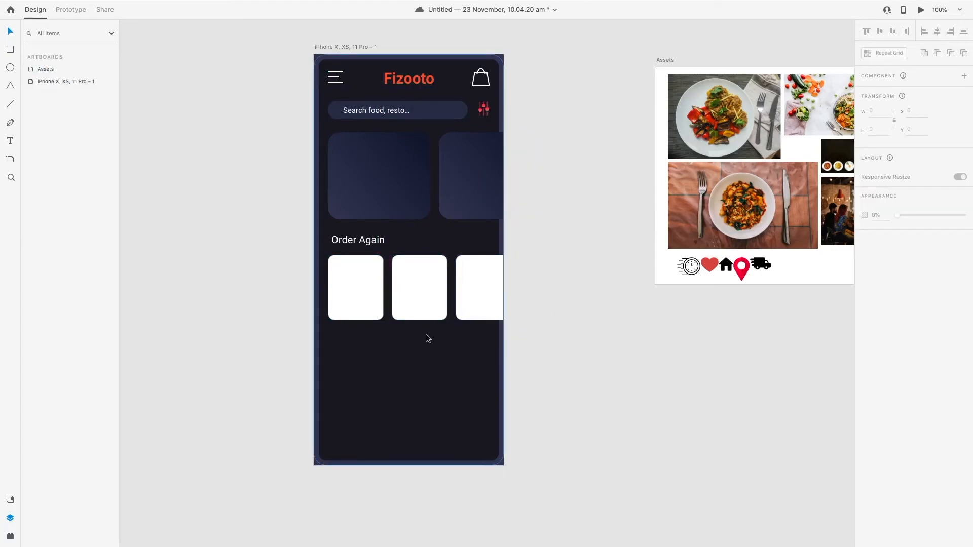
# Step: Remove the border from the dark background rectangle
pyautogui.click(409, 367)
pyautogui.click(865, 333)
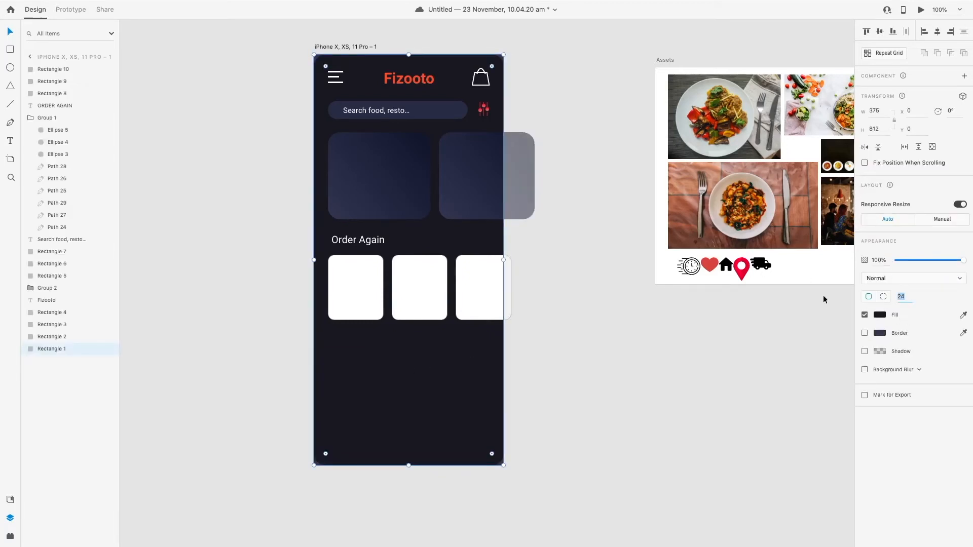
pyautogui.click(524, 318)
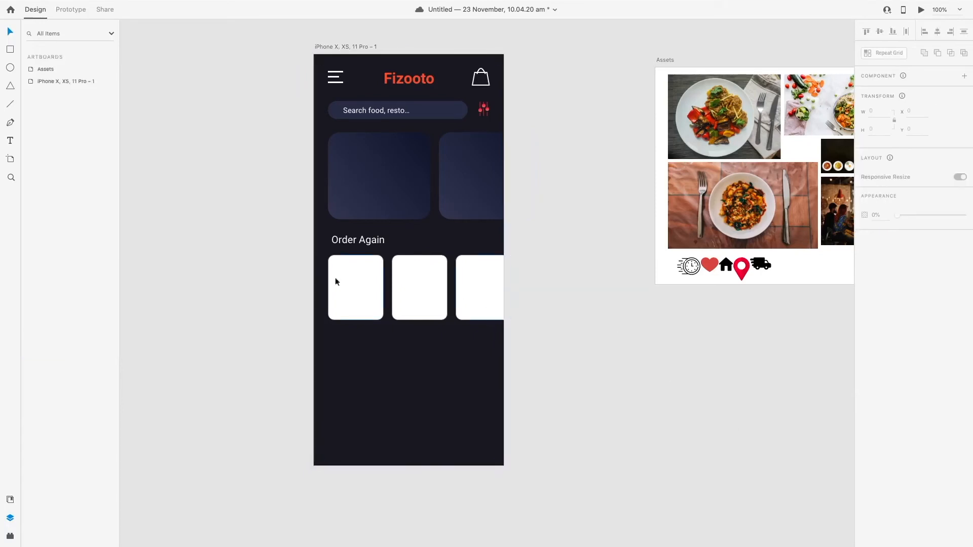
# Step: Duplicate the Order Again heading and its three white cards directly below as a second section
pyautogui.click(356, 240)
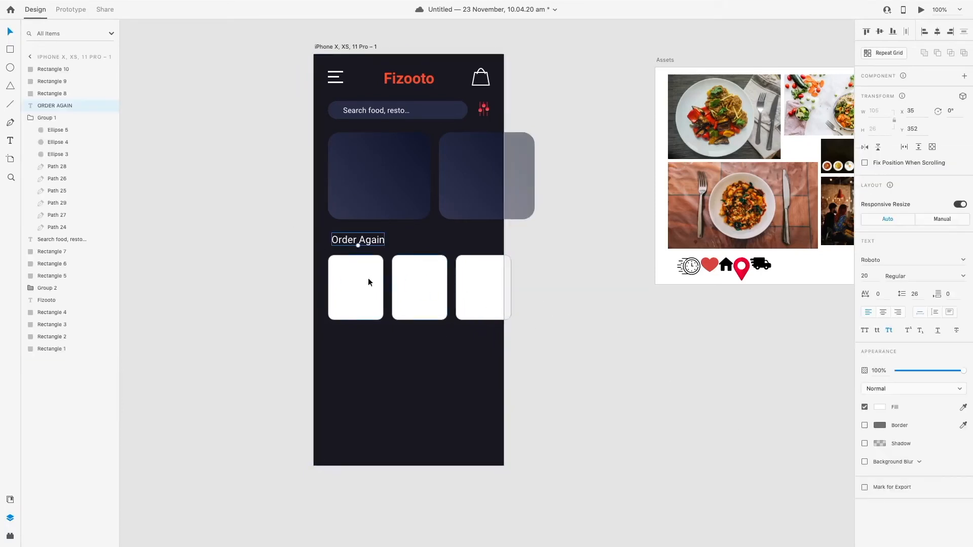
pyautogui.keyDown('shift'); pyautogui.click(368, 278); pyautogui.keyUp('shift')
pyautogui.keyDown('shift'); pyautogui.click(421, 286); pyautogui.keyUp('shift')
pyautogui.keyDown('shift'); pyautogui.click(474, 294); pyautogui.keyUp('shift')
pyautogui.moveTo(411, 273); pyautogui.dragTo(411, 371)
pyautogui.click(665, 370)
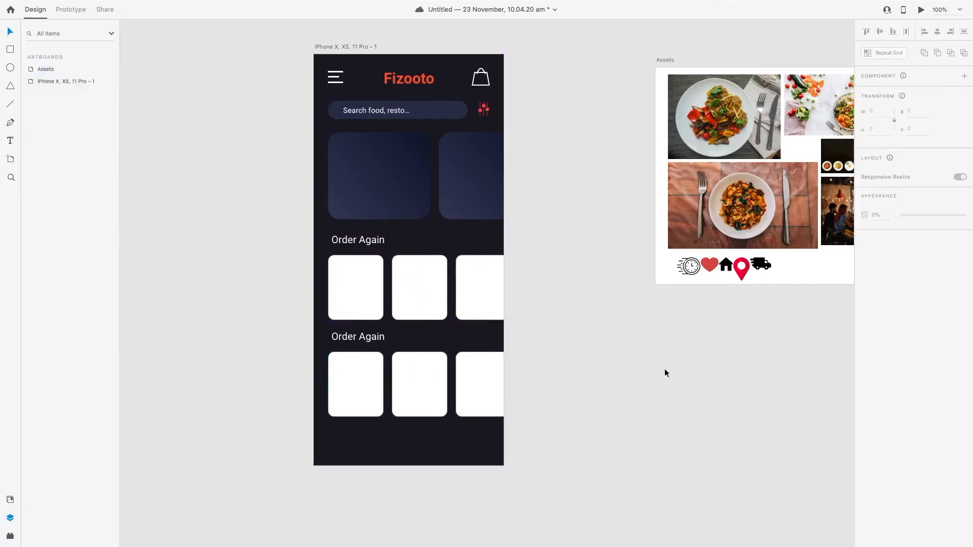
# Step: Change the second section's heading text to "Popular Dishes"
pyautogui.doubleClick(357, 338)
pyautogui.write('T')
pyautogui.press('BackSpace')
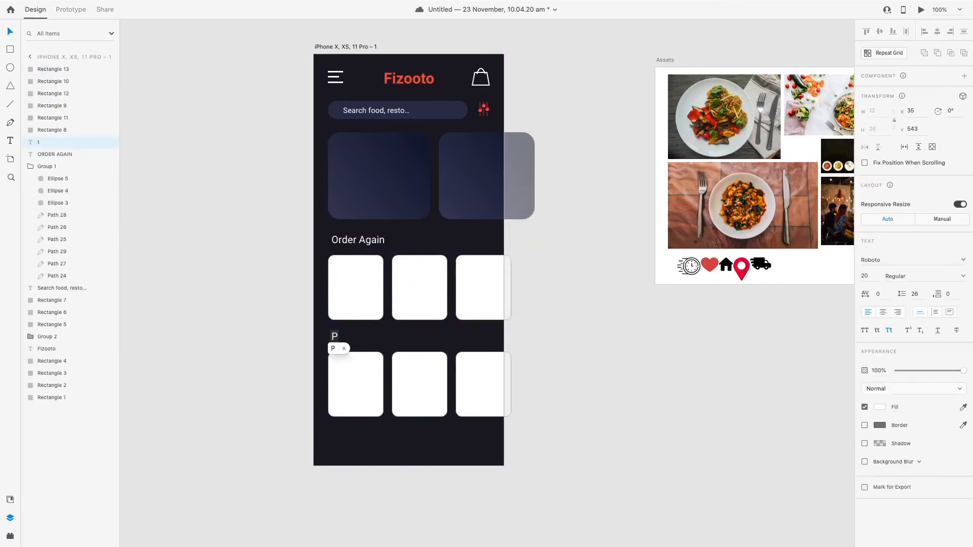
pyautogui.write('Popular D')
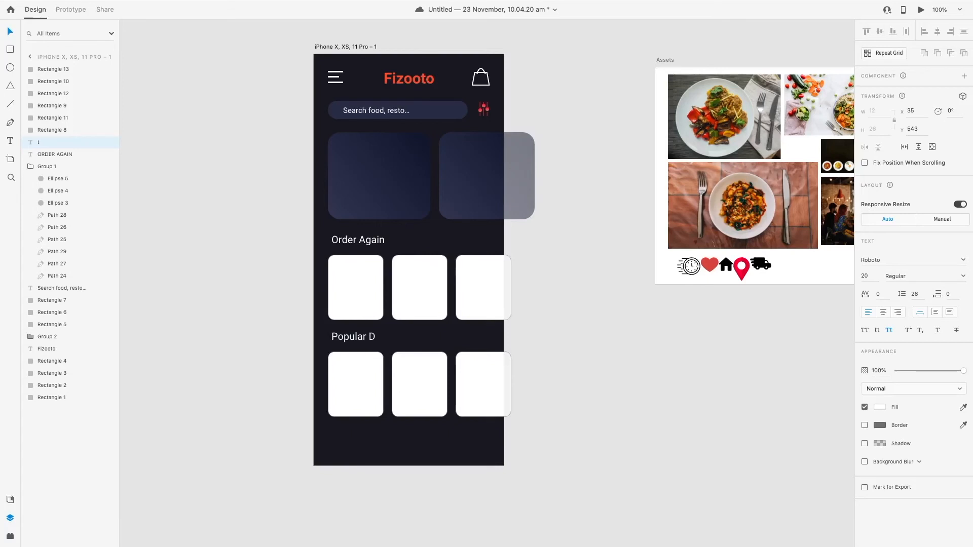
pyautogui.write('ishes')
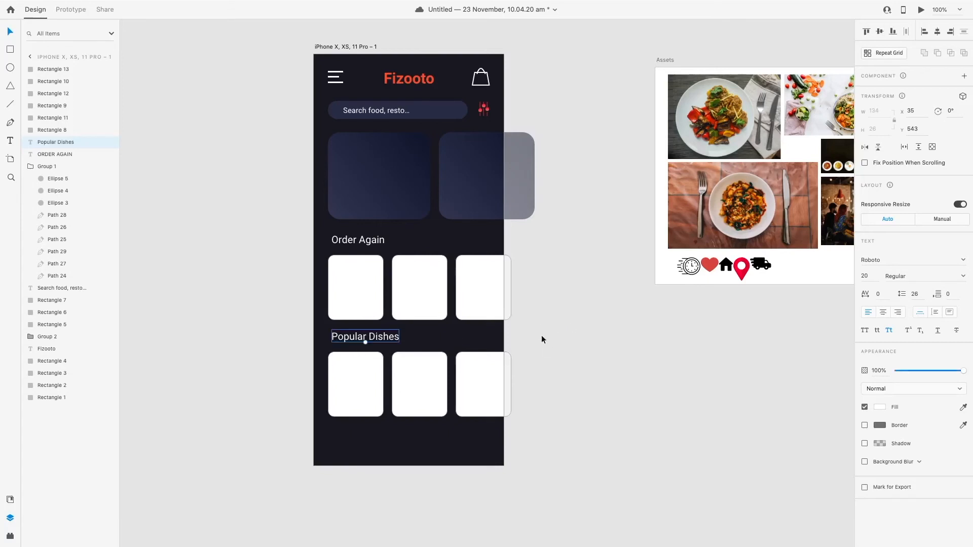
pyautogui.press('Escape')
pyautogui.click(245, 372)
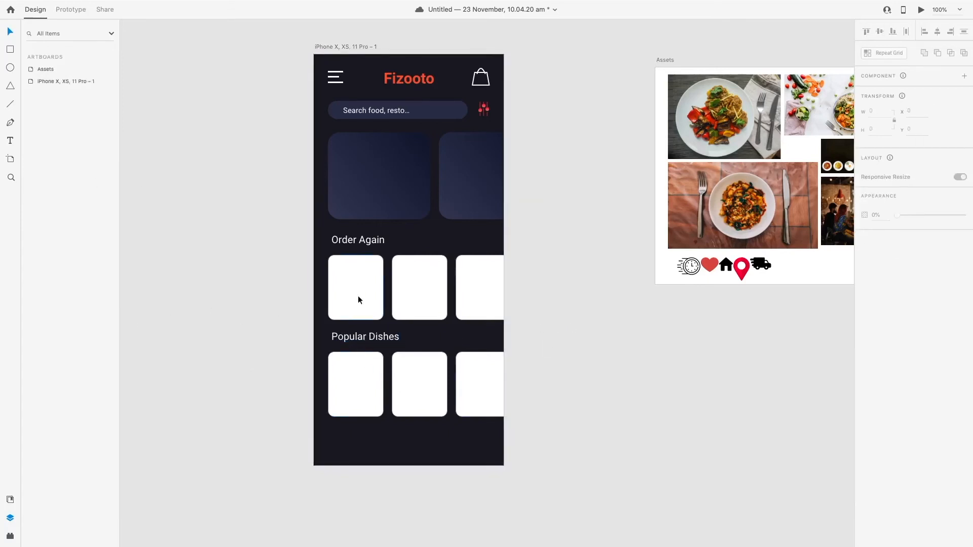
# Step: Copy the first large gradient card onto the empty pasteboard beside the artboard and set the copy's corner radius to 12
pyautogui.click(379, 199)
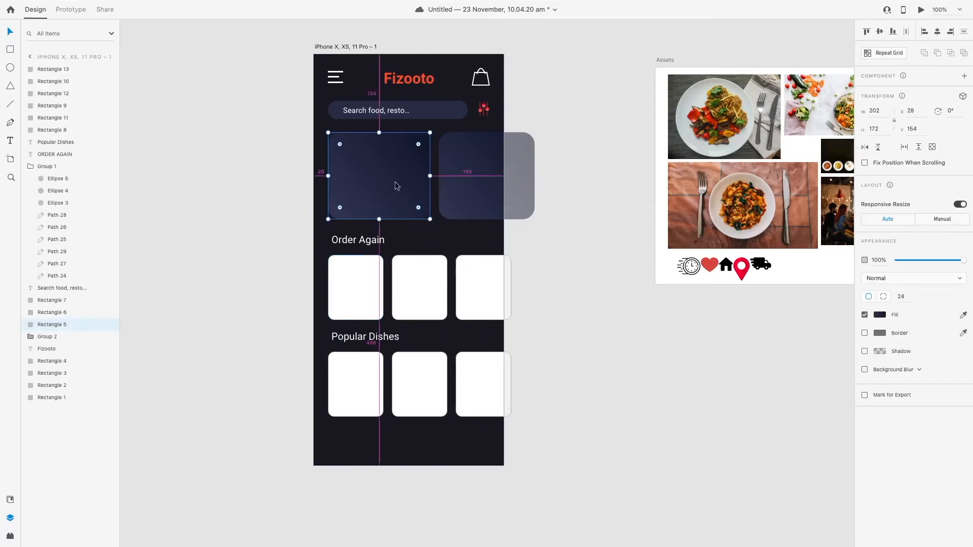
pyautogui.moveTo(397, 186); pyautogui.dragTo(236, 279)
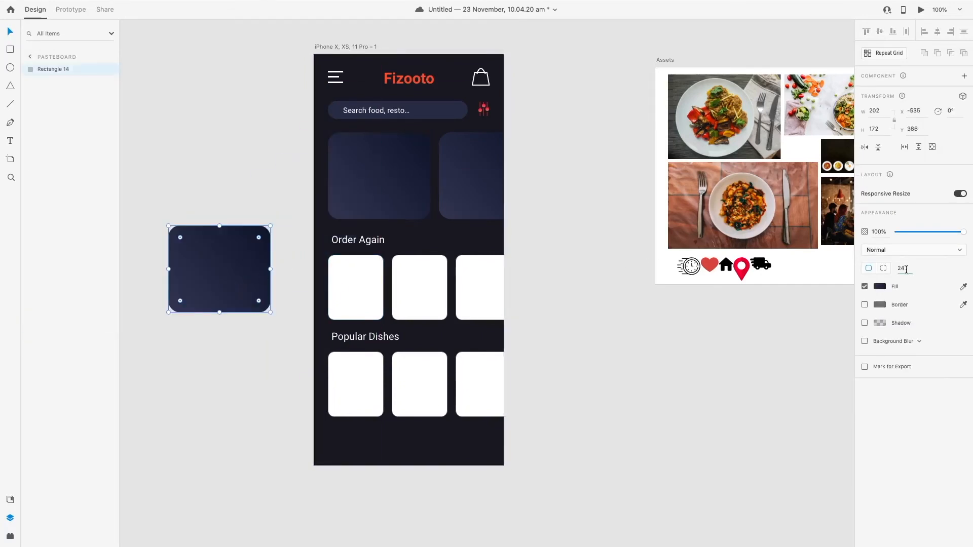
pyautogui.write('12')
# Step: Place the copied gradient card over the first Order Again card and resize it to about 111 × 129
pyautogui.moveTo(211, 262); pyautogui.dragTo(371, 303)
pyautogui.moveTo(431, 310); pyautogui.dragTo(385, 310)
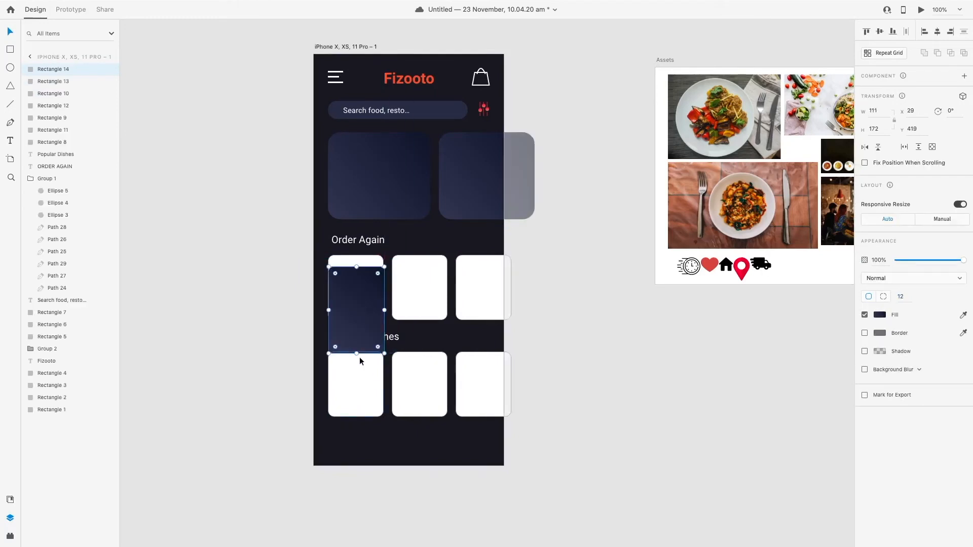
pyautogui.moveTo(356, 352); pyautogui.dragTo(357, 294)
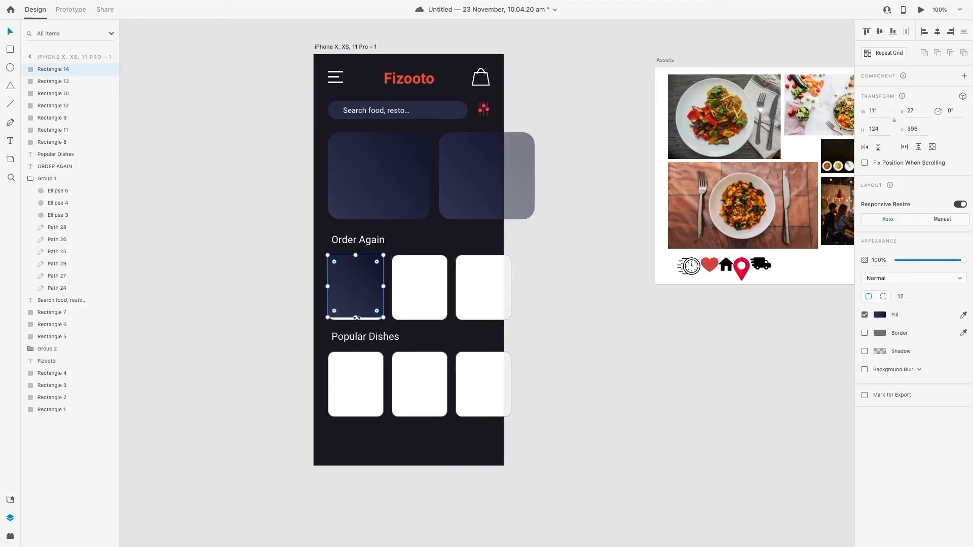
pyautogui.click(261, 286)
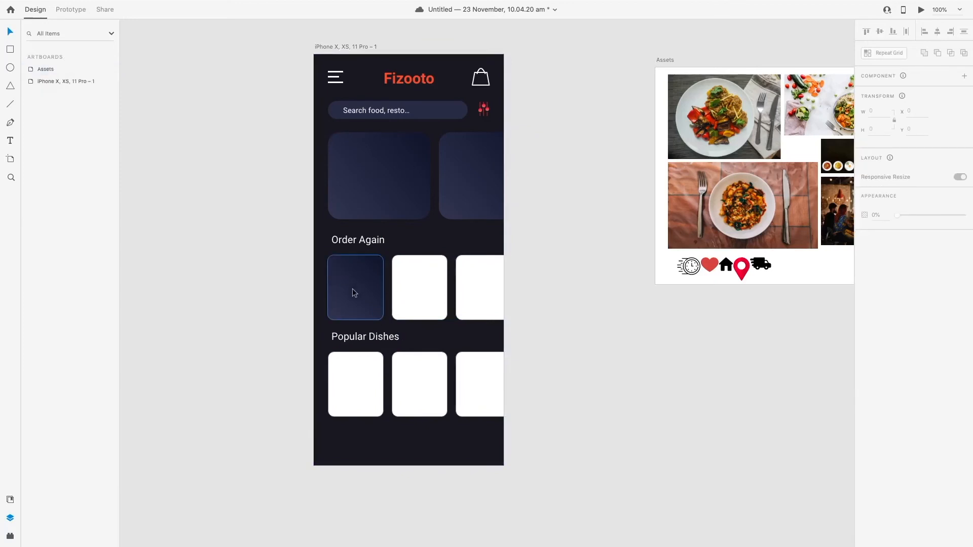
# Step: Delete the two uncovered white cards under Order Again and all three white cards under Popular Dishes
pyautogui.click(426, 292)
pyautogui.keyDown('shift'); pyautogui.click(481, 292); pyautogui.keyUp('shift')
pyautogui.keyDown('shift'); pyautogui.click(488, 390); pyautogui.keyUp('shift')
pyautogui.keyDown('shift'); pyautogui.click(421, 390); pyautogui.keyUp('shift')
pyautogui.keyDown('shift'); pyautogui.click(359, 391); pyautogui.keyUp('shift')
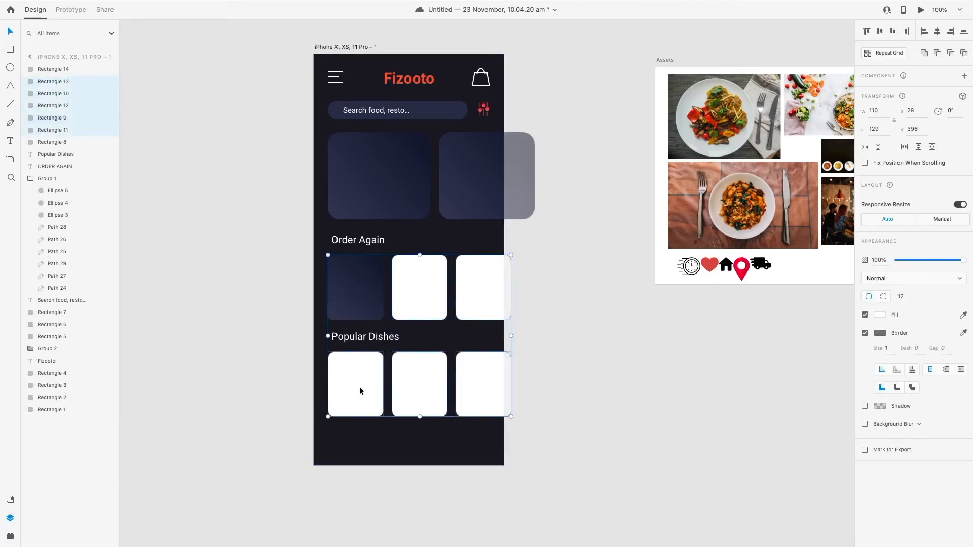
pyautogui.press('Delete')
# Step: Place small gradient cards in the second and third Order Again positions and move the white card off the artboard
pyautogui.moveTo(348, 288); pyautogui.dragTo(479, 290)
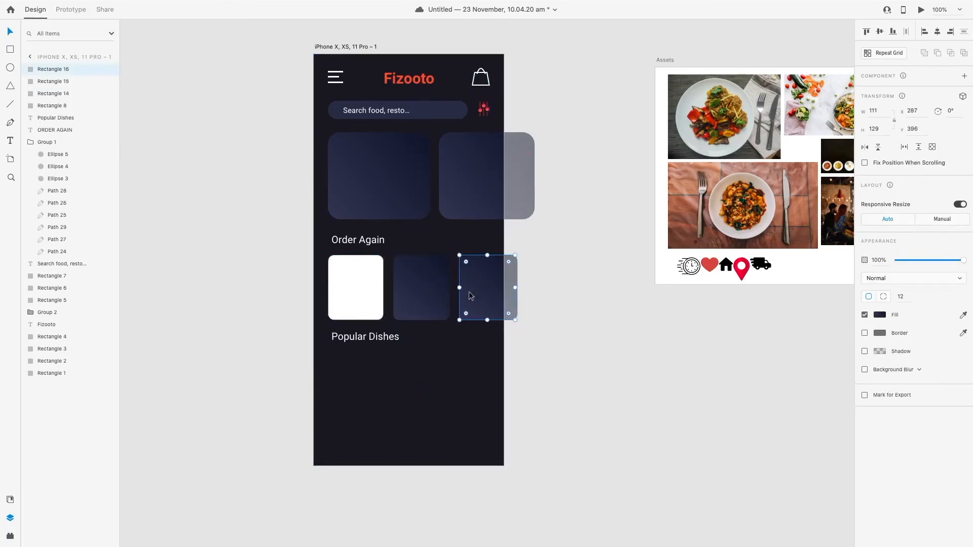
pyautogui.click(410, 285)
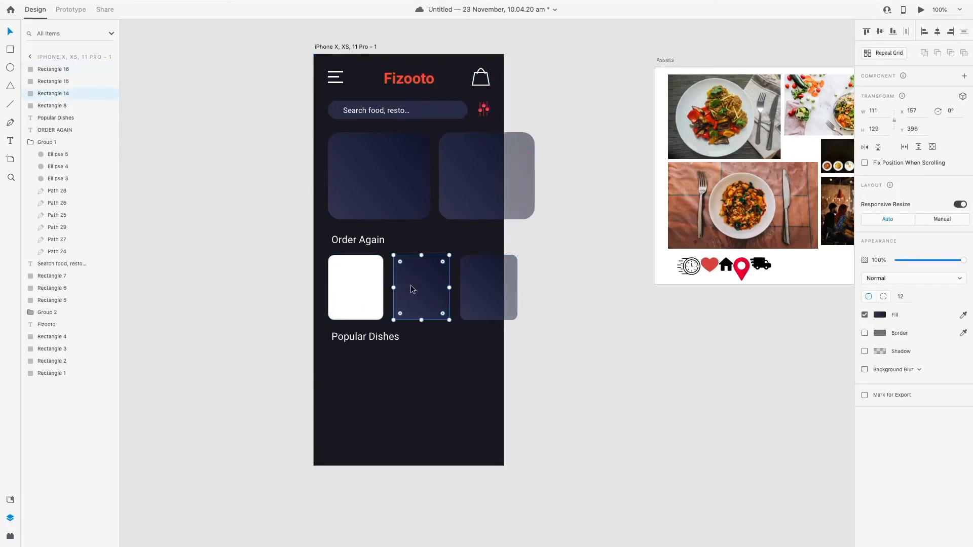
pyautogui.click(354, 294)
pyautogui.moveTo(378, 291); pyautogui.dragTo(263, 287)
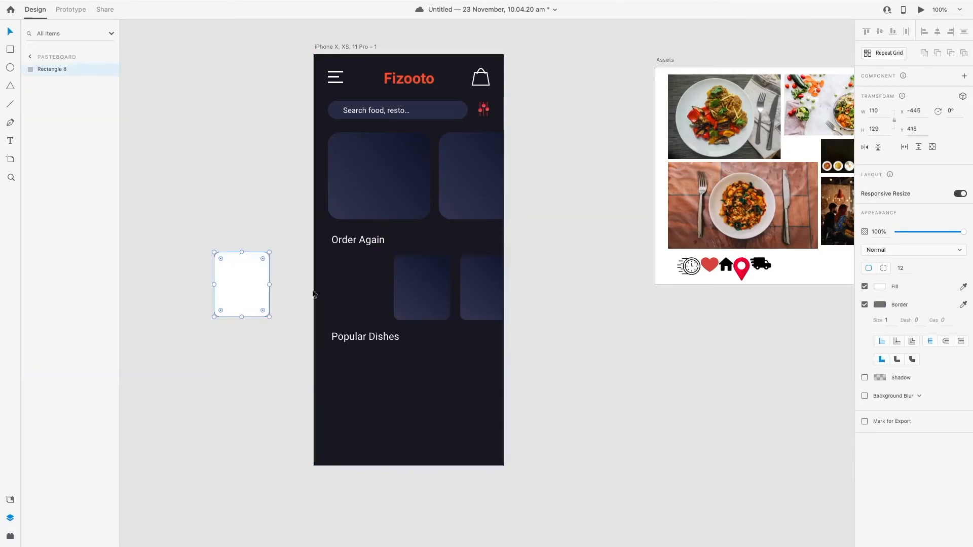
# Step: Copy the middle gradient card into the first Order Again position and delete the white card on the pasteboard
pyautogui.moveTo(418, 286); pyautogui.dragTo(350, 285)
pyautogui.click(251, 293)
pyautogui.press('Delete')
pyautogui.click(349, 293)
pyautogui.click(563, 295)
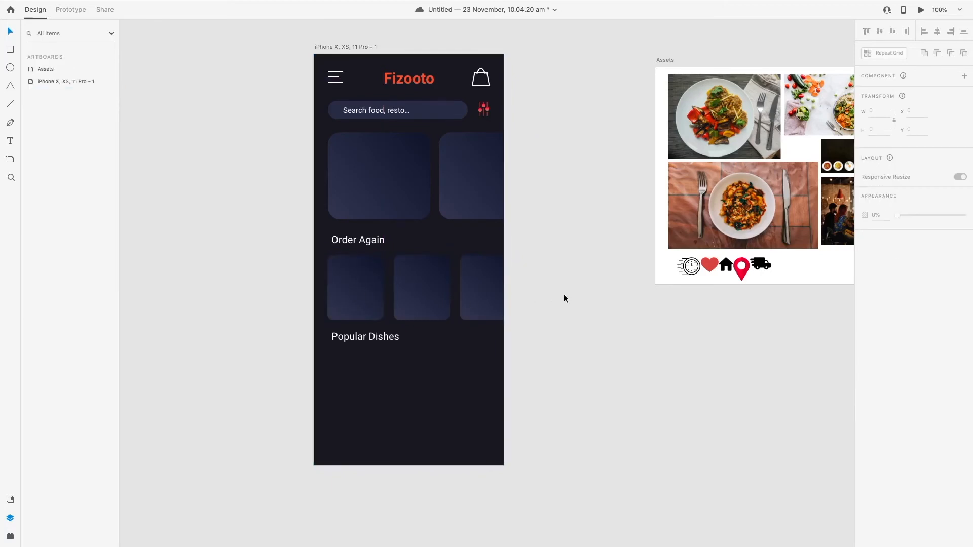
pyautogui.moveTo(287, 295); pyautogui.dragTo(469, 301)
pyautogui.moveTo(427, 293); pyautogui.dragTo(430, 373)
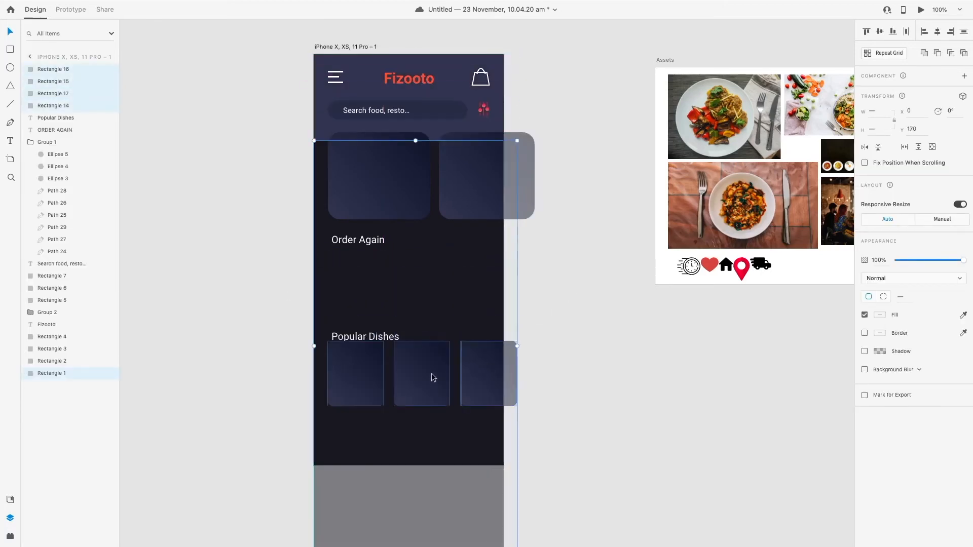
pyautogui.press('super+z')
pyautogui.click(229, 328)
pyautogui.click(362, 302)
pyautogui.keyDown('shift'); pyautogui.click(421, 304); pyautogui.keyUp('shift')
pyautogui.keyDown('shift'); pyautogui.click(473, 299); pyautogui.keyUp('shift')
pyautogui.moveTo(415, 302); pyautogui.dragTo(412, 389)
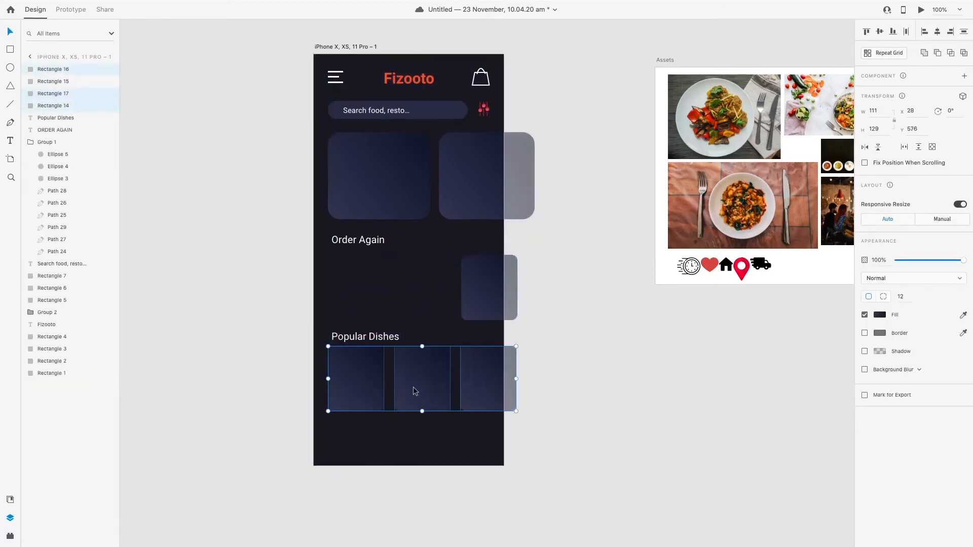
pyautogui.press('super+z')
pyautogui.click(267, 311)
# Step: Duplicate the three small Order Again gradient cards to form a row below the Popular Dishes heading
pyautogui.click(352, 282)
pyautogui.keyDown('shift'); pyautogui.click(423, 287); pyautogui.keyUp('shift')
pyautogui.keyDown('shift'); pyautogui.click(476, 290); pyautogui.keyUp('shift')
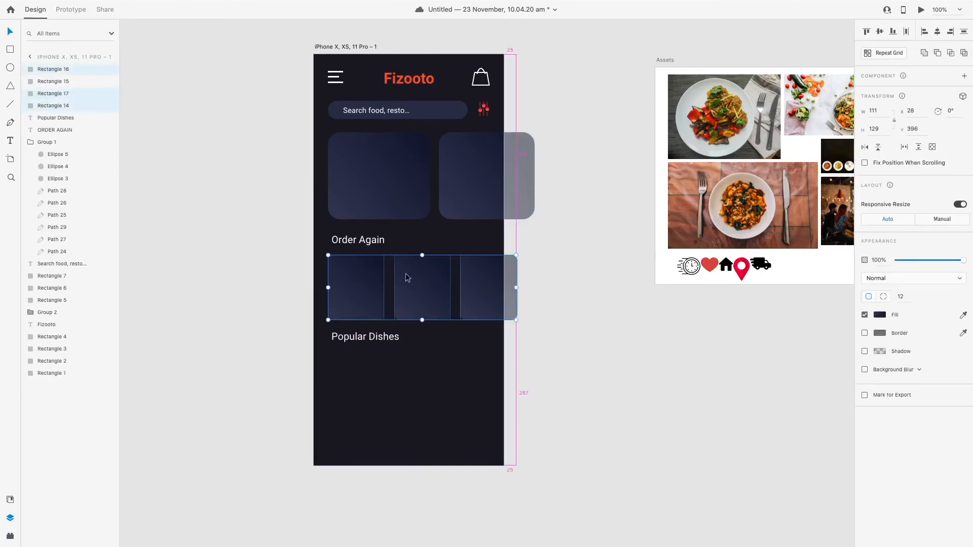
pyautogui.moveTo(406, 277); pyautogui.dragTo(405, 373)
pyautogui.click(589, 357)
# Step: Nudge the Popular Dishes heading down about 4 px between the two card rows
pyautogui.click(370, 342)
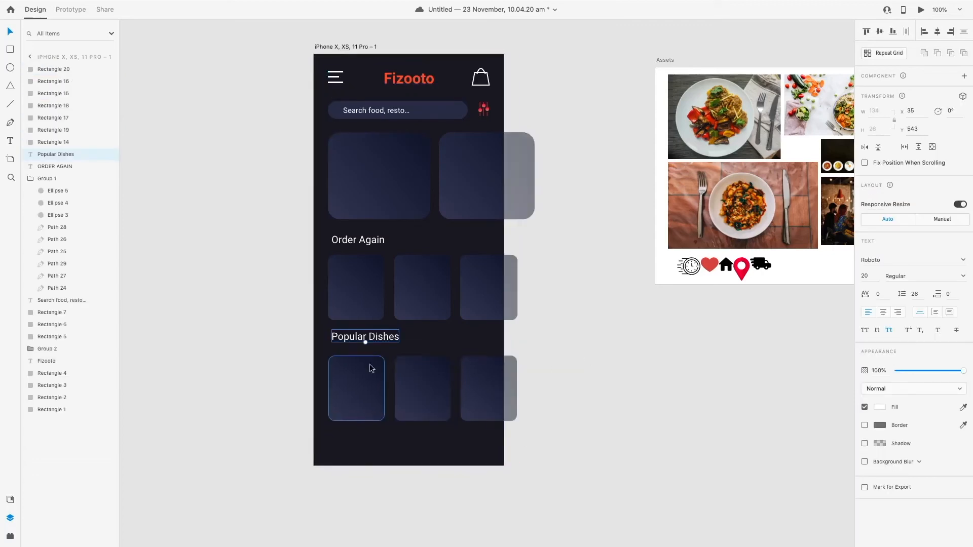
pyautogui.press('Down')
pyautogui.press('Down')
pyautogui.press('Down')
pyautogui.press('Down')
pyautogui.click(555, 389)
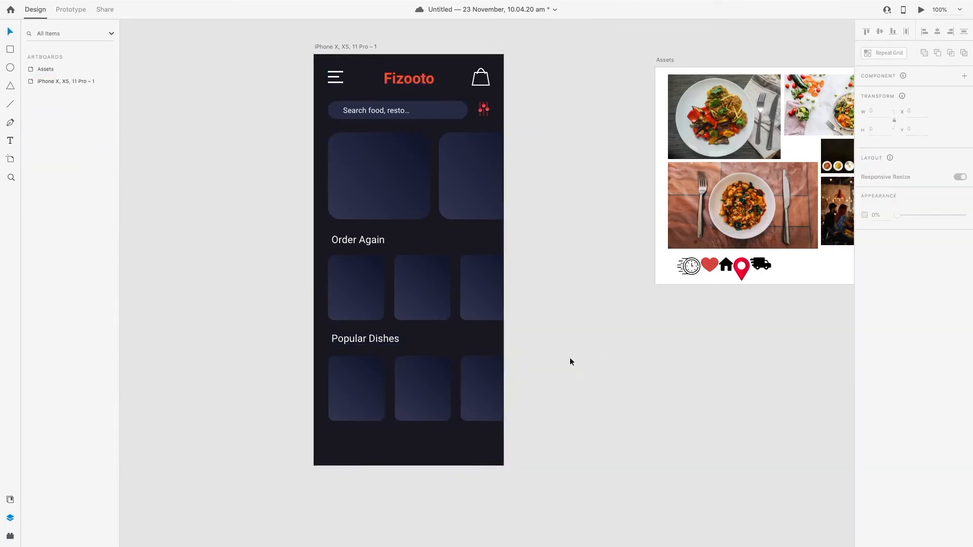
pyautogui.click(9, 49)
pyautogui.moveTo(322, 441); pyautogui.dragTo(496, 479)
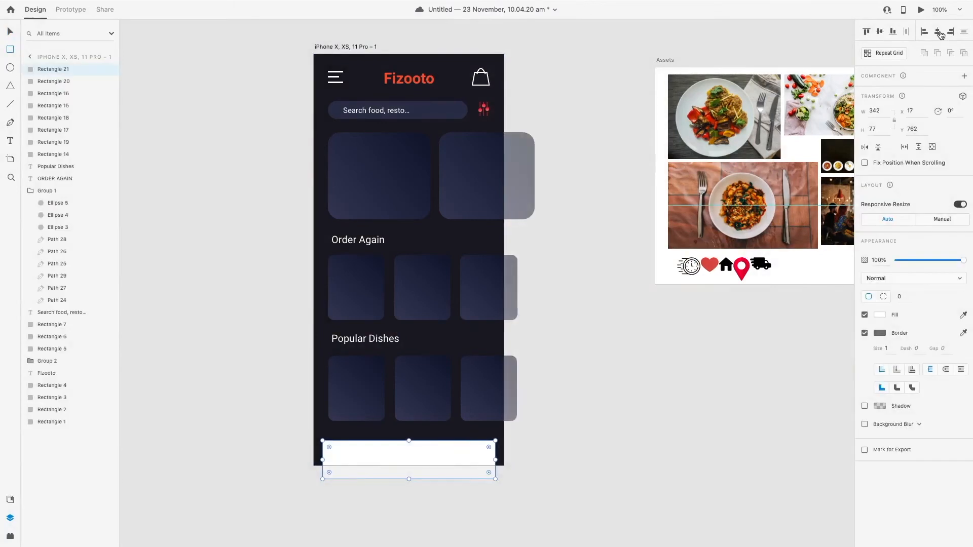
pyautogui.press('Delete')
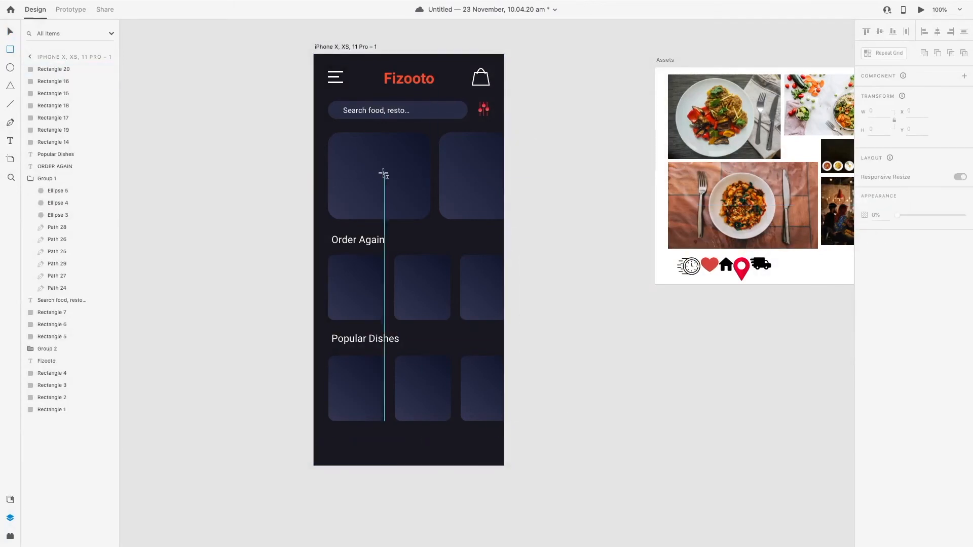
# Step: Copy the large gradient card to the artboard's lower edge, resize it into a bar about 334 by 63, and centre it horizontally
pyautogui.moveTo(378, 172); pyautogui.dragTo(380, 483)
pyautogui.moveTo(379, 530); pyautogui.dragTo(379, 477)
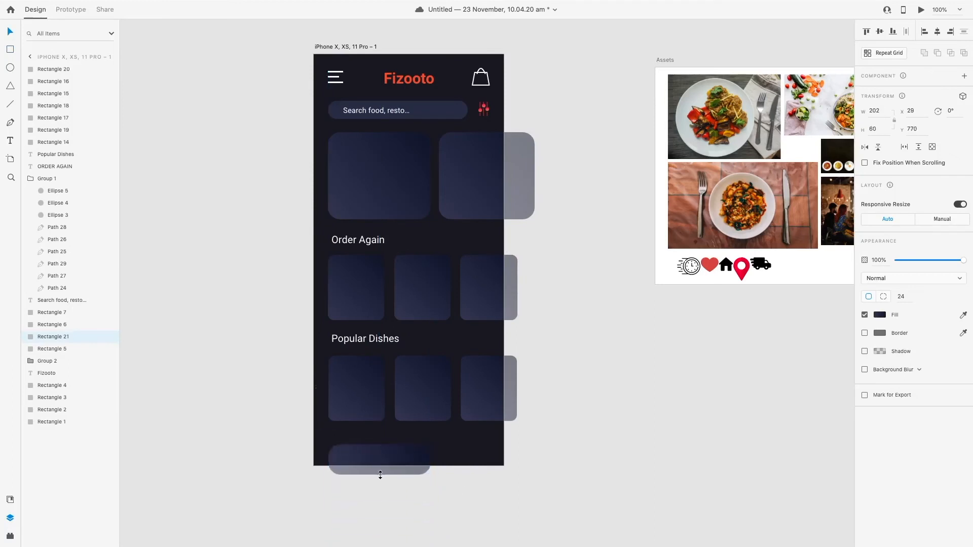
pyautogui.moveTo(430, 460); pyautogui.dragTo(492, 463)
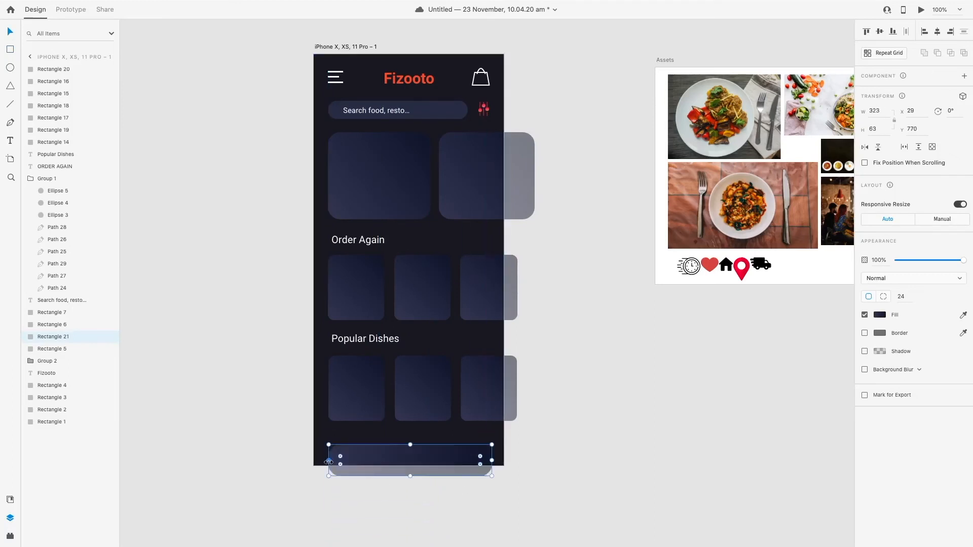
pyautogui.moveTo(329, 460); pyautogui.dragTo(323, 460)
pyautogui.click(937, 33)
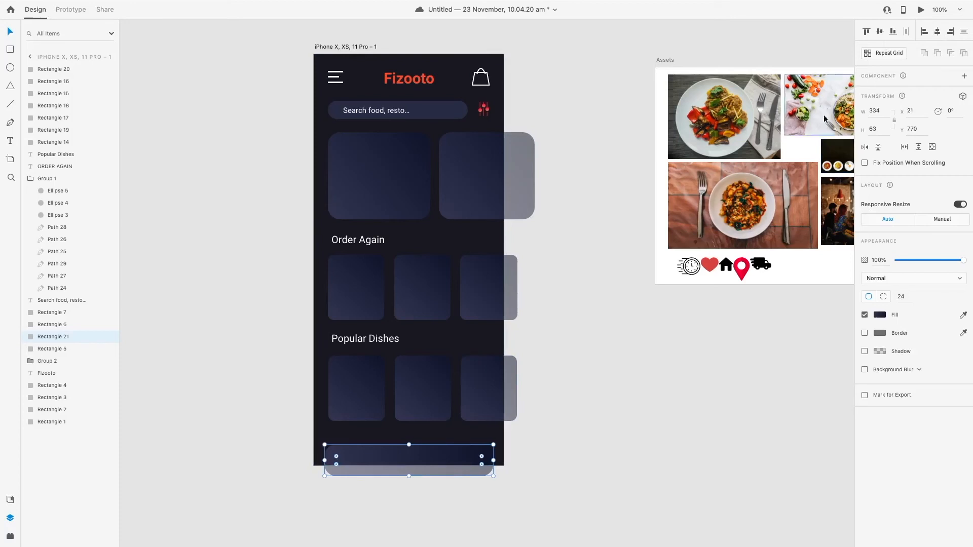
# Step: Give the bar separate corner radii, keeping 24 for the two upper corners and setting the two lower corners to 0
pyautogui.click(884, 299)
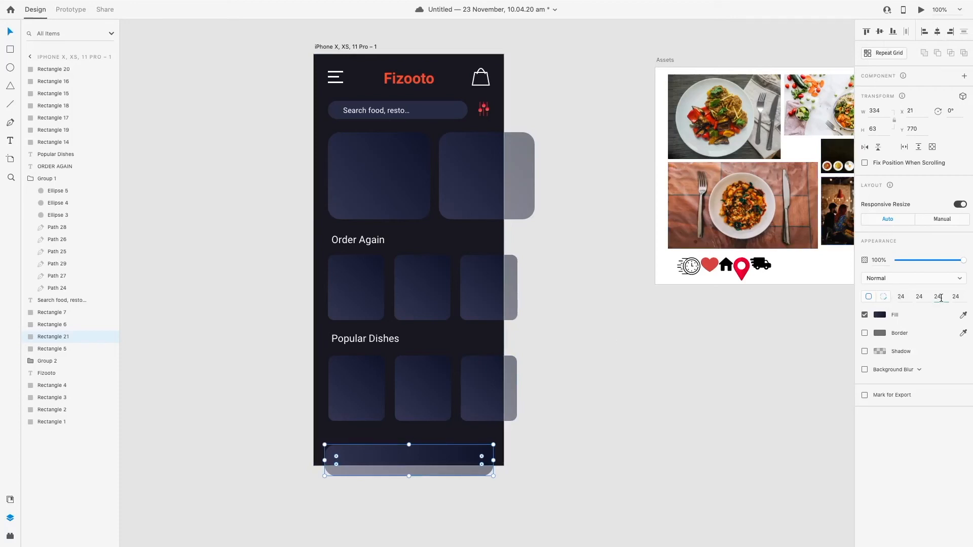
pyautogui.click(963, 296)
pyautogui.write('0')
pyautogui.click(615, 398)
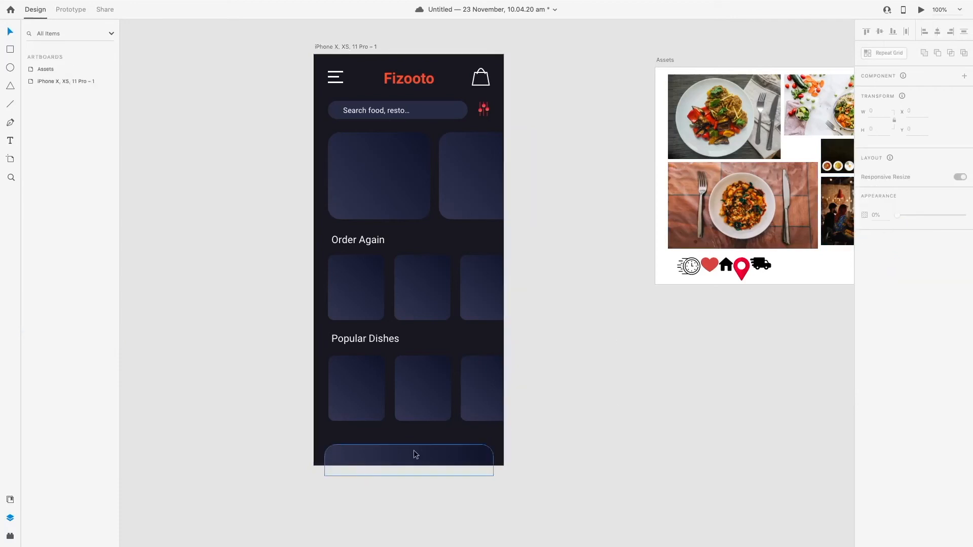
# Step: Raise the bottom bar to about Y 759, widen it to about 354, and centre it horizontally on the artboard
pyautogui.moveTo(414, 451); pyautogui.dragTo(414, 445)
pyautogui.moveTo(323, 455); pyautogui.dragTo(318, 455)
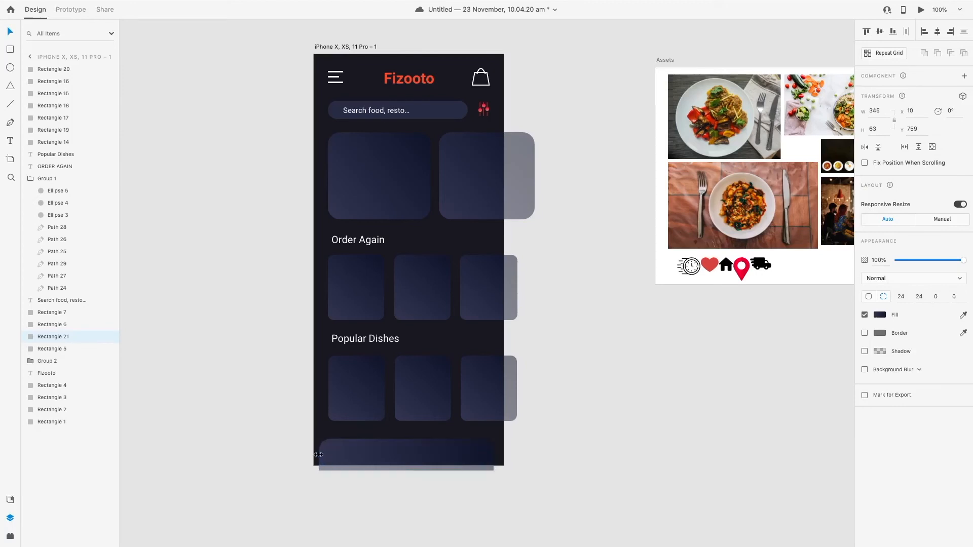
pyautogui.moveTo(493, 455); pyautogui.dragTo(498, 454)
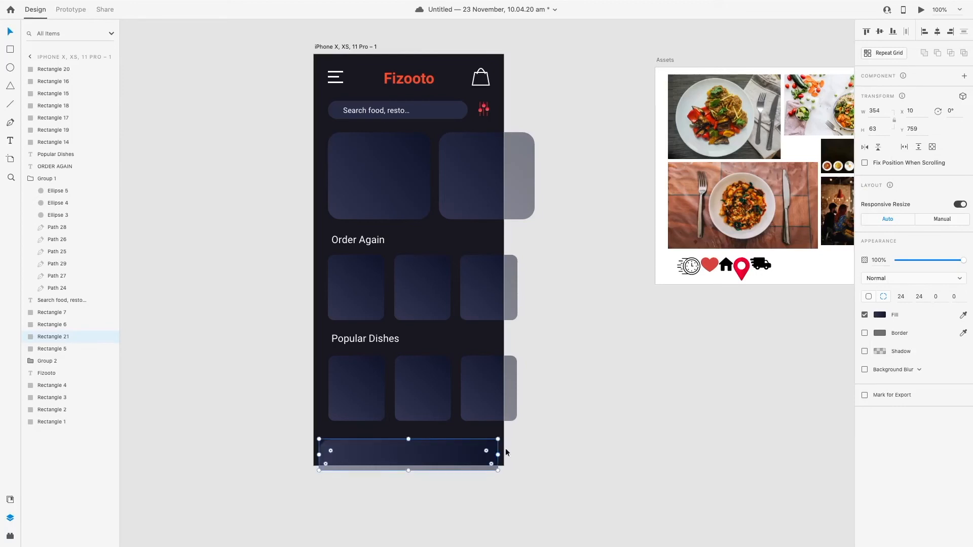
pyautogui.click(937, 32)
pyautogui.click(612, 361)
pyautogui.click(413, 457)
pyautogui.click(645, 461)
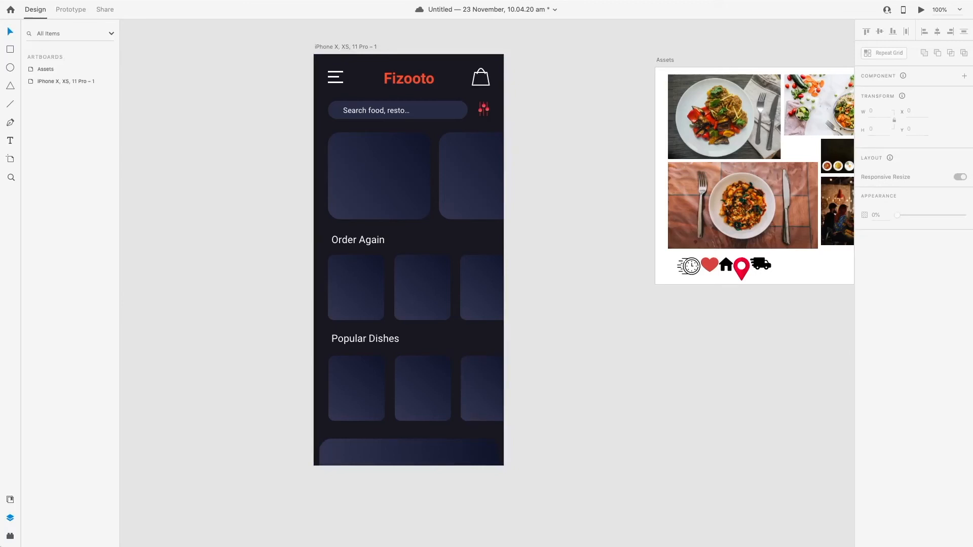
# Step: Move the house icon from Assets to the bottom bar's left end and enlarge it to about 32 by 31
pyautogui.moveTo(725, 266); pyautogui.dragTo(341, 452)
pyautogui.click(375, 458)
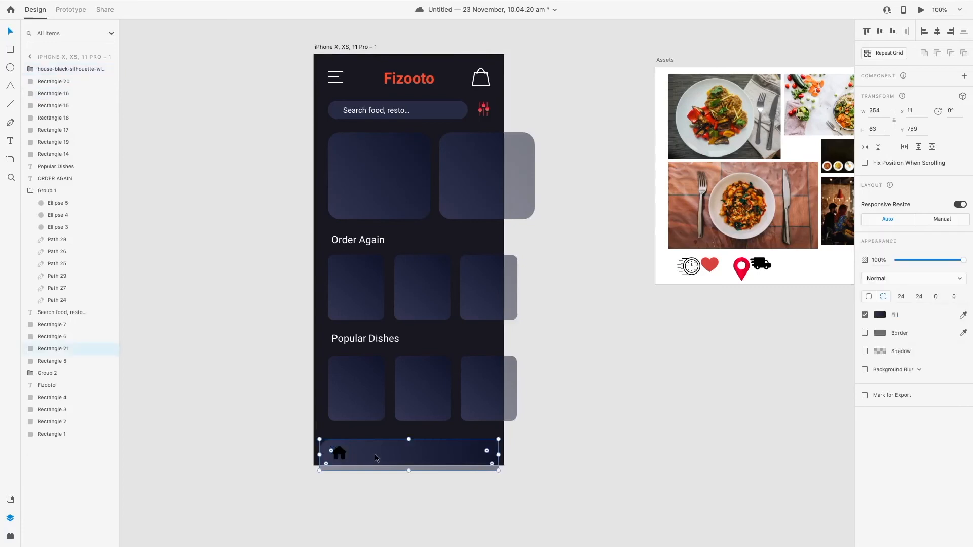
pyautogui.click(417, 515)
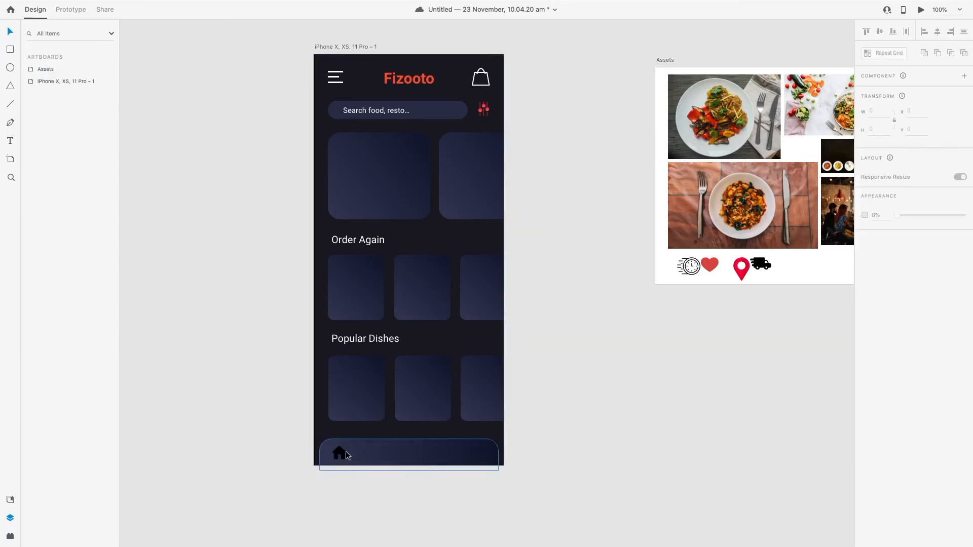
pyautogui.click(341, 452)
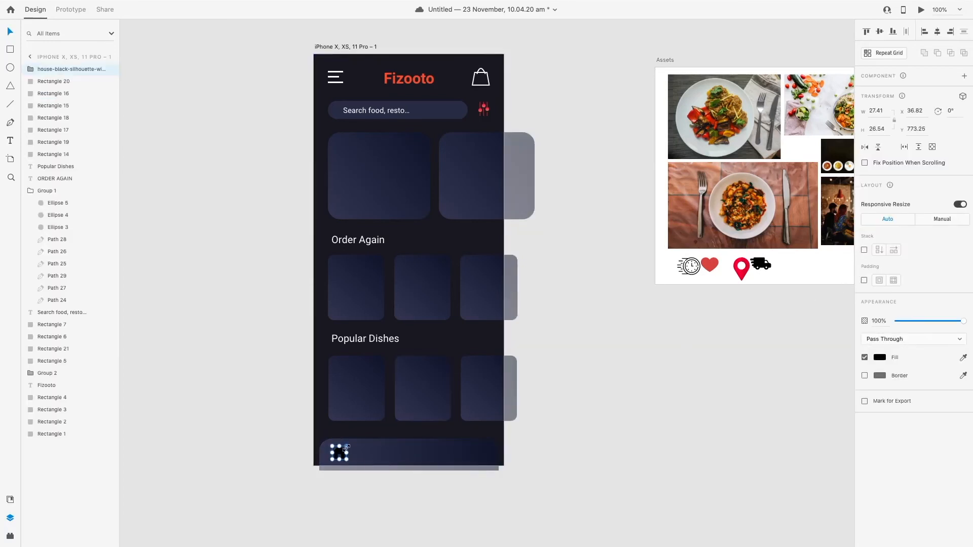
pyautogui.moveTo(346, 446); pyautogui.dragTo(339, 453)
# Step: Apply a linear gradient fill to the house icon and set its first colour stop to light orange #FF8052
pyautogui.click(879, 358)
pyautogui.click(780, 306)
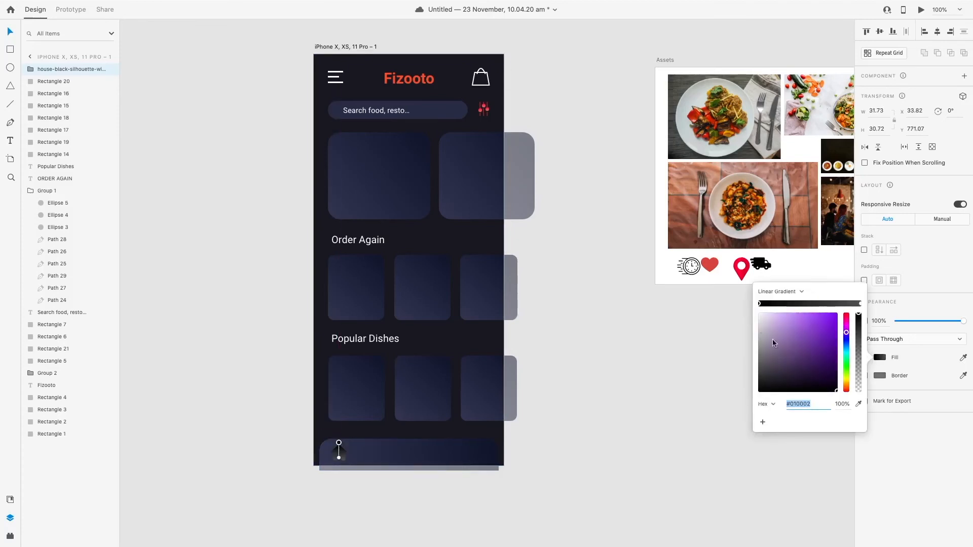
pyautogui.click(847, 391)
pyautogui.click(847, 388)
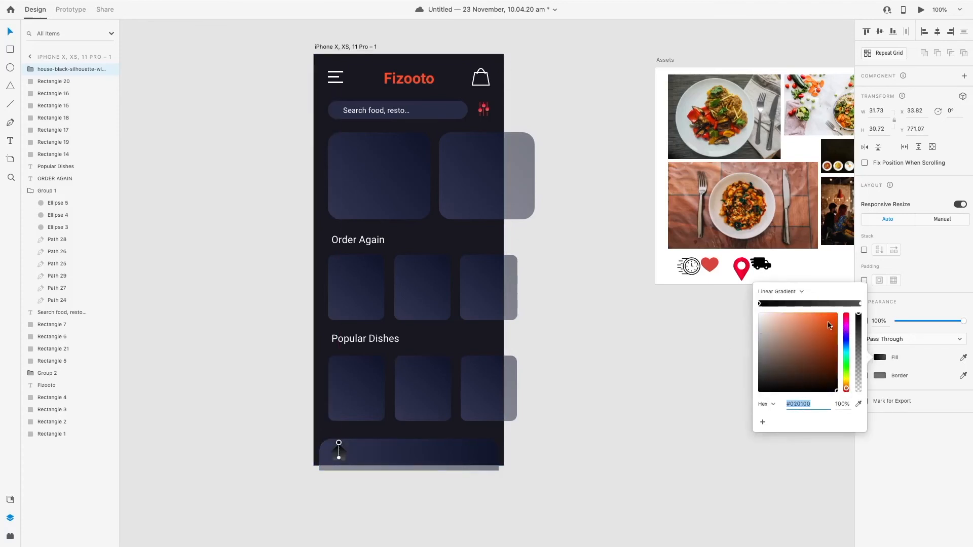
pyautogui.moveTo(827, 322); pyautogui.dragTo(812, 309)
# Step: Set the house gradient's second stop to vivid orange-red and angle the gradient diagonally across the icon
pyautogui.click(860, 304)
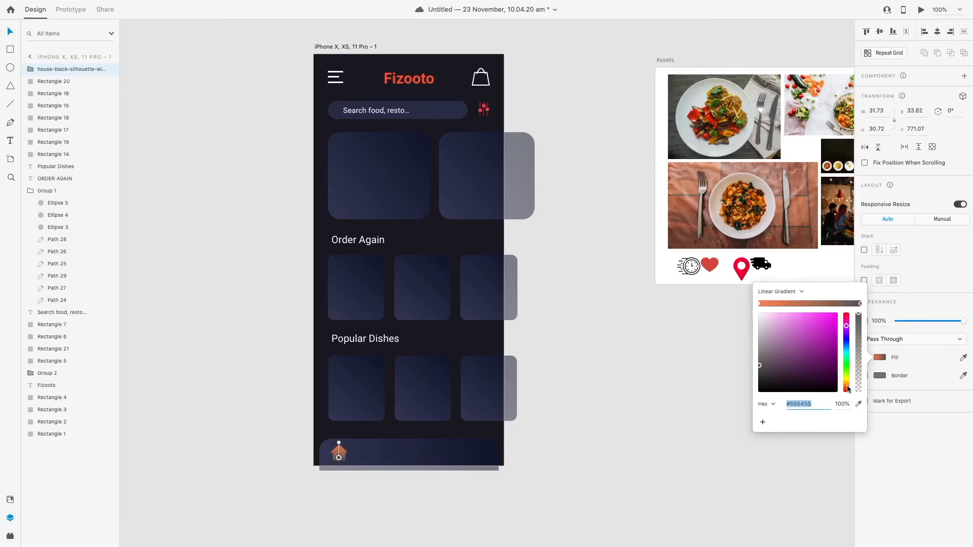
pyautogui.click(848, 390)
pyautogui.click(837, 316)
pyautogui.click(846, 390)
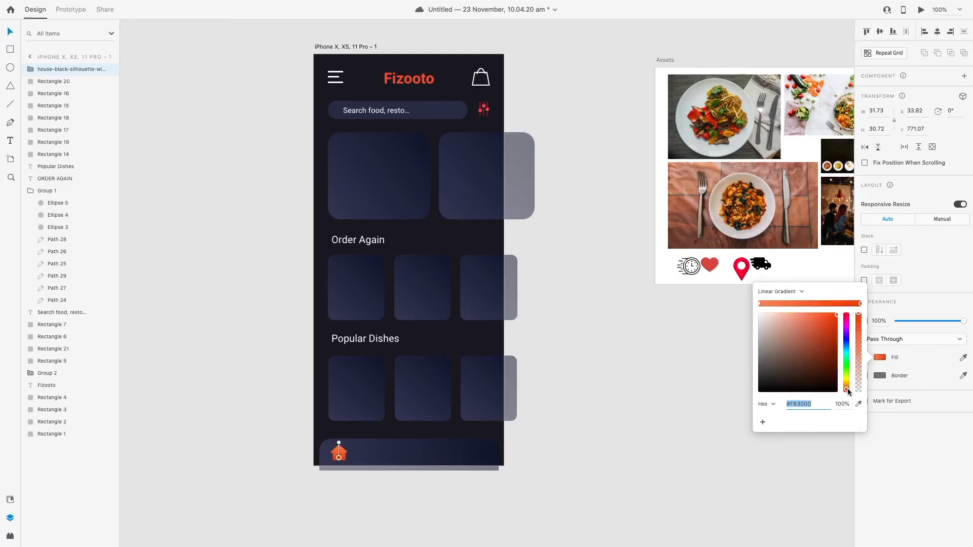
pyautogui.moveTo(339, 458)
pyautogui.mouseDown()
pyautogui.moveTo(347, 450)
pyautogui.moveTo(326, 461)
pyautogui.mouseUp()
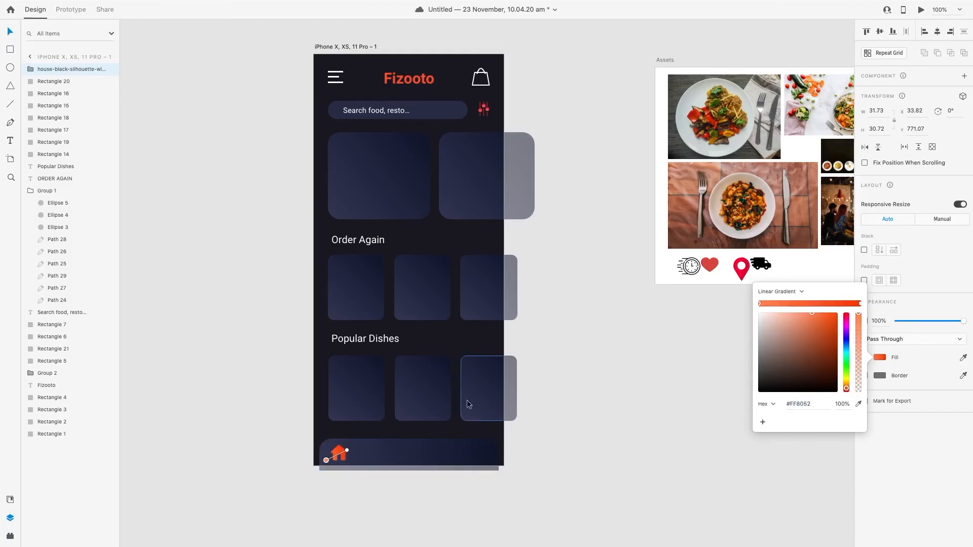
pyautogui.click(390, 456)
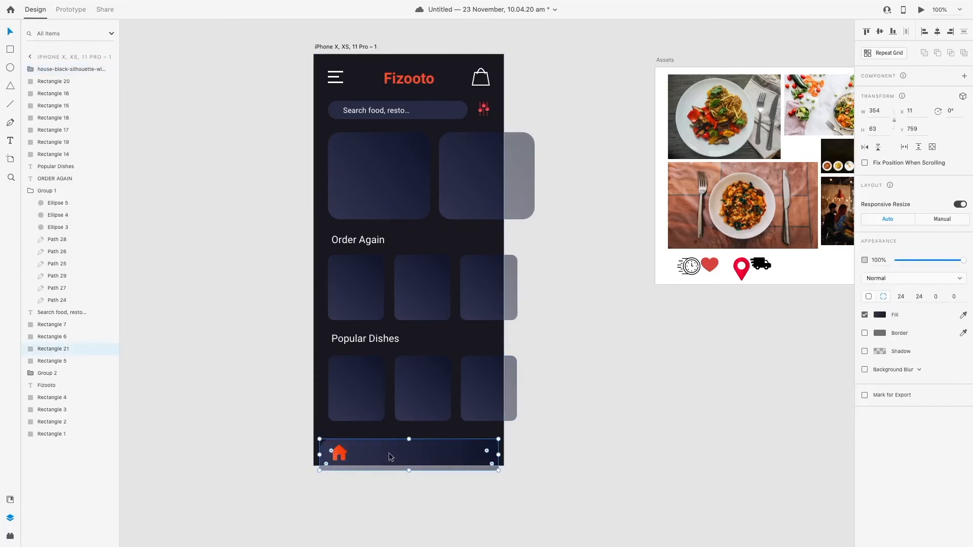
pyautogui.click(251, 343)
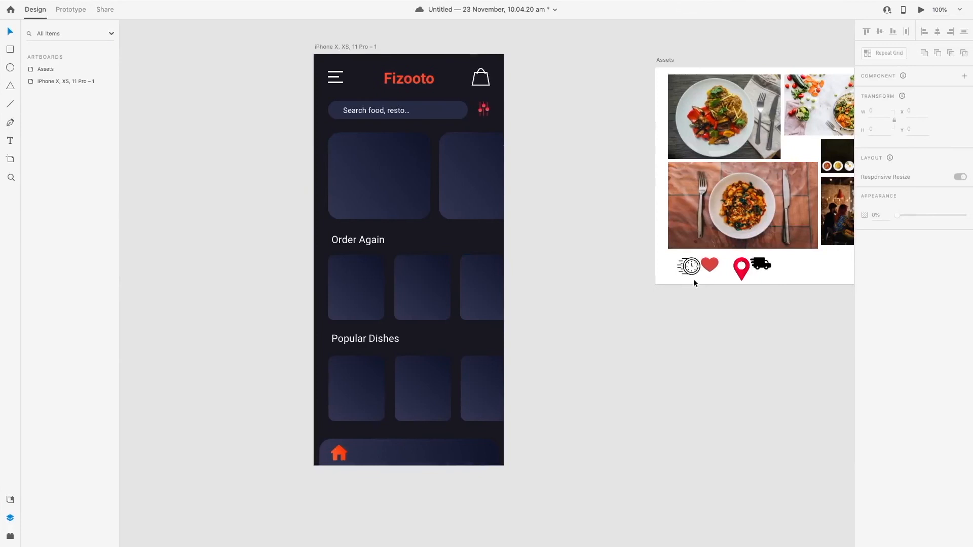
# Step: Move the heart icon from Assets beside the house in the bottom bar and recolour it muted blue-grey #6A6E91
pyautogui.moveTo(710, 265); pyautogui.dragTo(369, 459)
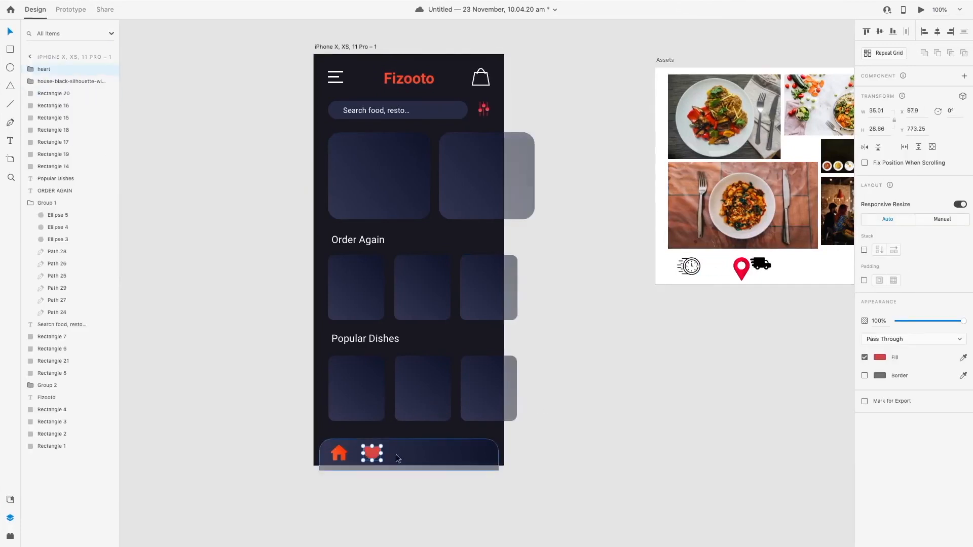
pyautogui.doubleClick(374, 455)
pyautogui.click(879, 286)
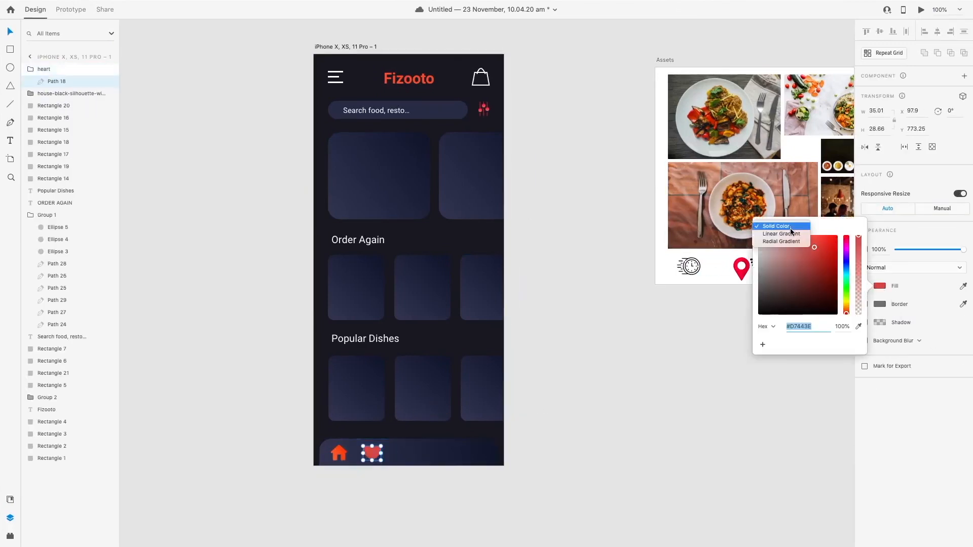
pyautogui.click(776, 282)
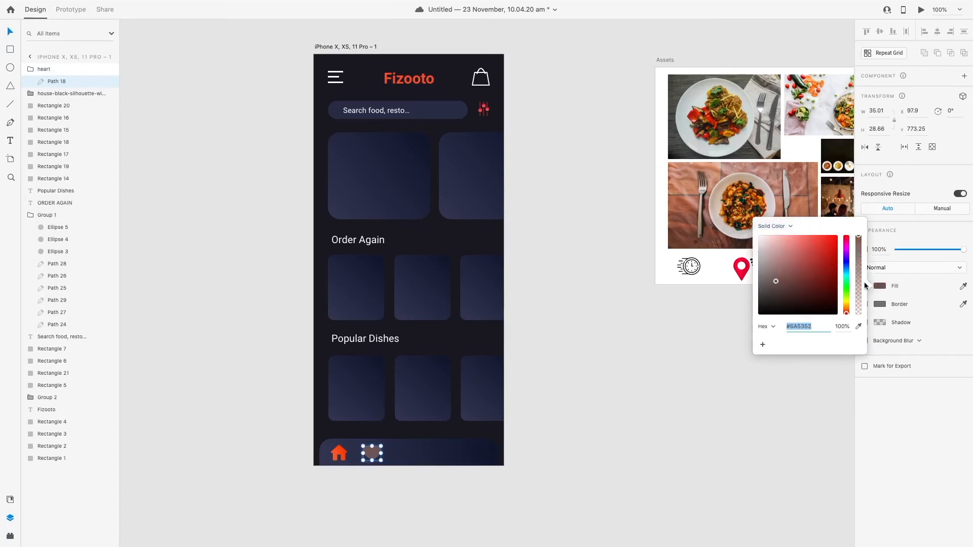
pyautogui.click(859, 326)
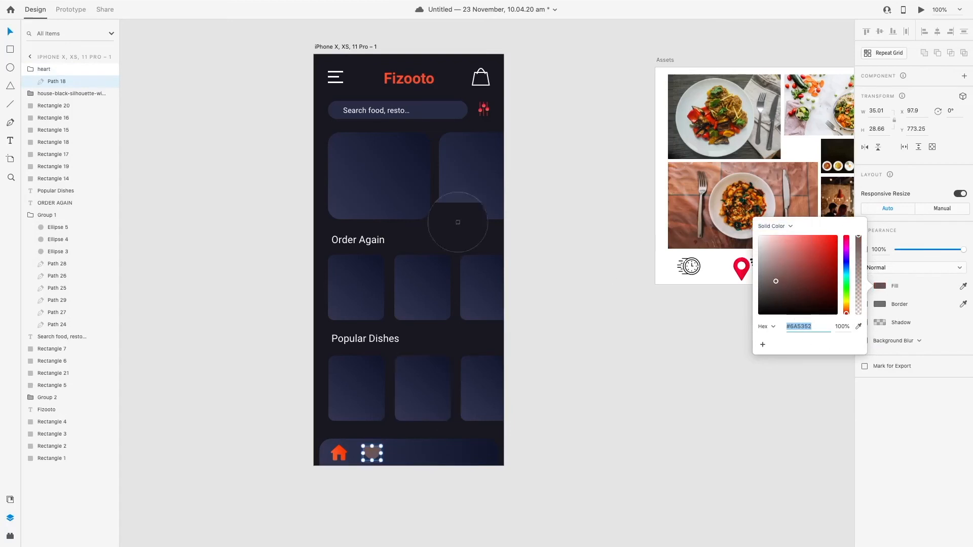
pyautogui.click(365, 200)
pyautogui.moveTo(789, 292); pyautogui.dragTo(781, 272)
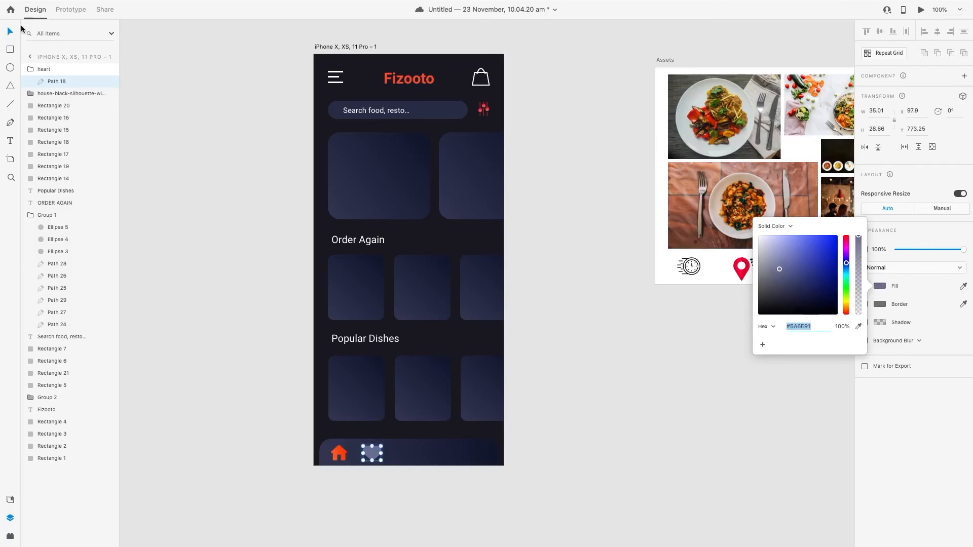
pyautogui.click(560, 371)
pyautogui.moveTo(372, 457); pyautogui.dragTo(369, 457)
pyautogui.click(591, 369)
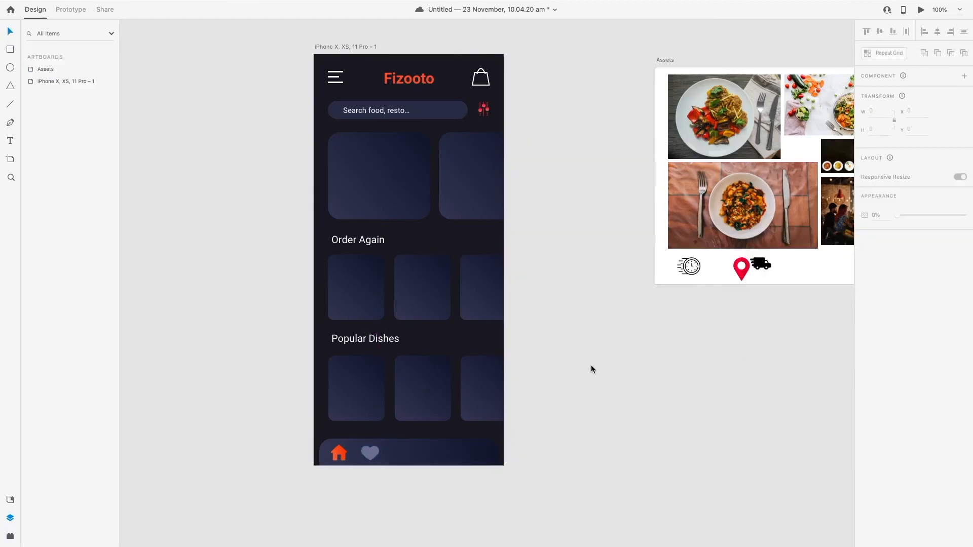
# Step: Move the location pin from Assets into the bottom bar beside the heart, matching the spacing between house and heart
pyautogui.moveTo(742, 278); pyautogui.dragTo(403, 454)
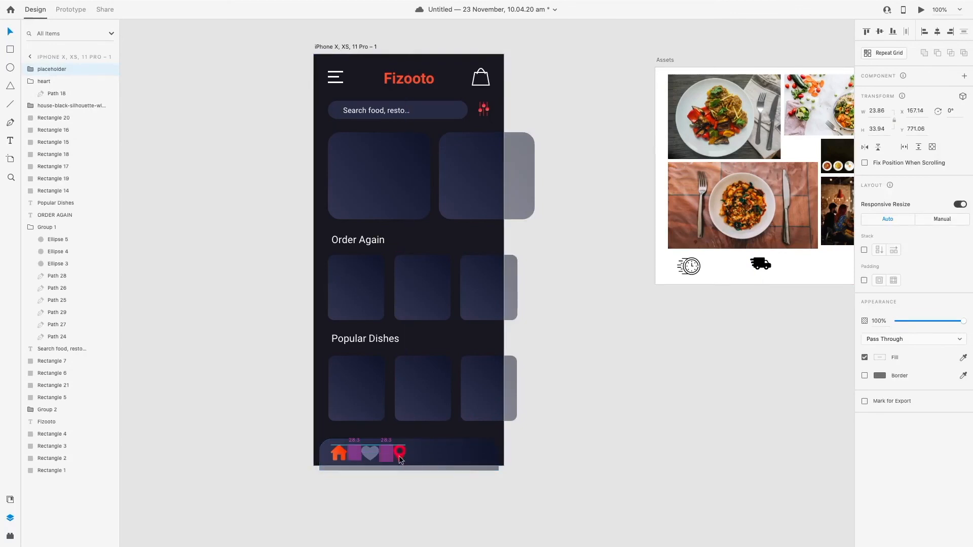
pyautogui.click(441, 449)
pyautogui.click(557, 445)
# Step: Recolour both halves of the location pin with the heart's blue-grey #6A6E91
pyautogui.doubleClick(400, 452)
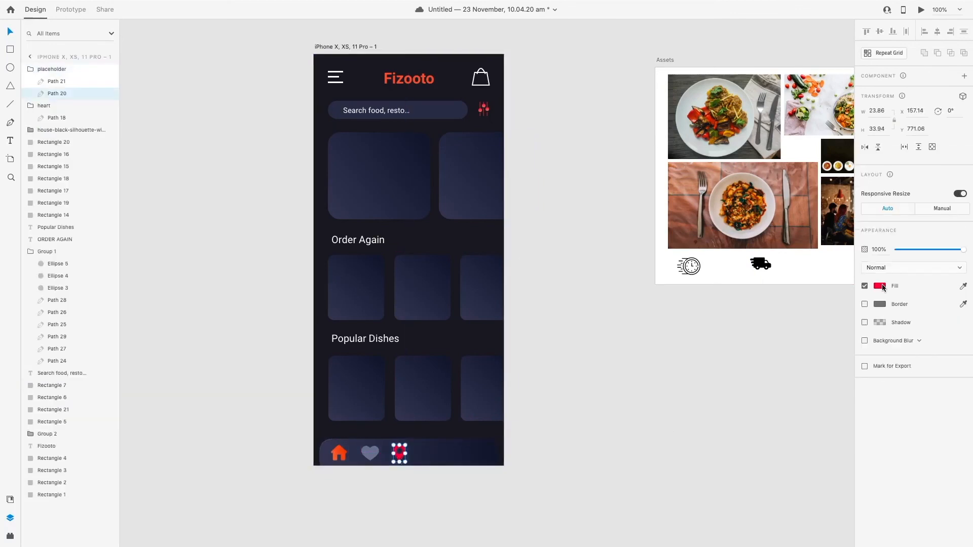
pyautogui.click(880, 286)
pyautogui.click(860, 328)
pyautogui.click(376, 459)
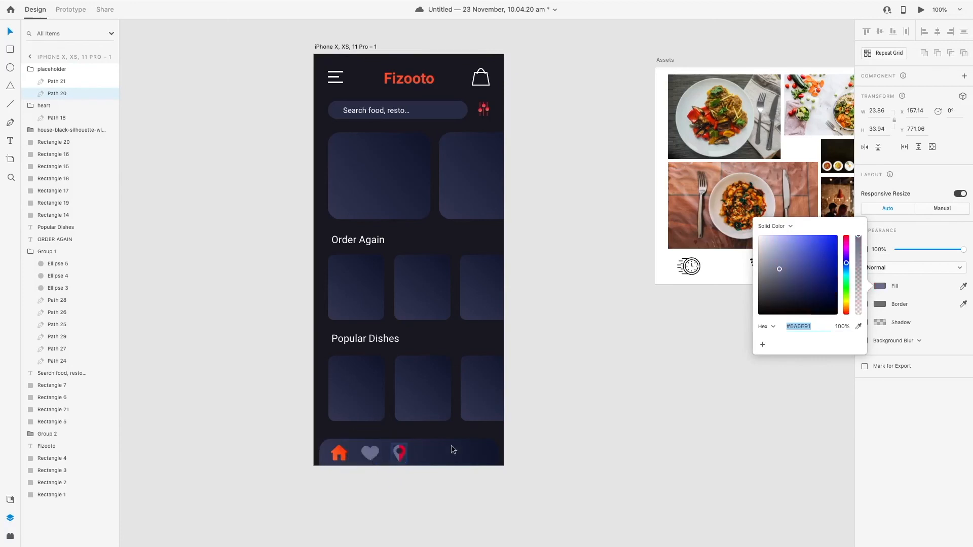
pyautogui.click(782, 381)
pyautogui.doubleClick(401, 458)
pyautogui.click(879, 290)
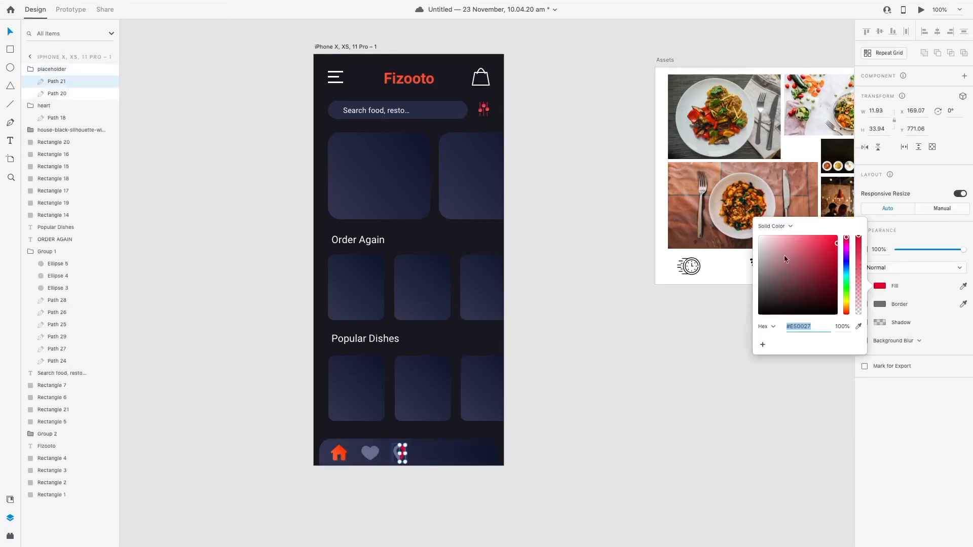
# Step: Move the truck icon from Assets beside the pin, fill it with the heart's blue-grey, and shift it slightly right
pyautogui.moveTo(786, 260); pyautogui.dragTo(433, 455)
pyautogui.click(647, 337)
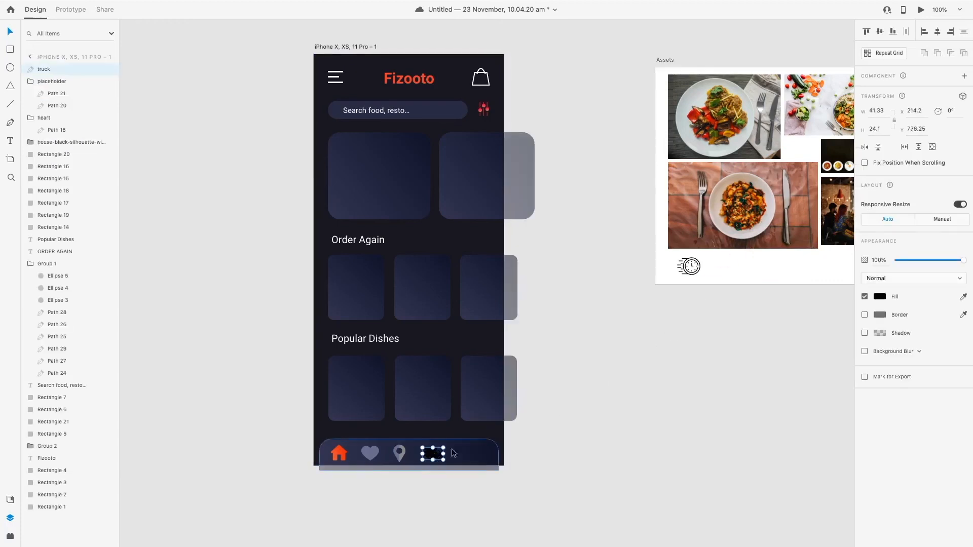
pyautogui.click(880, 297)
pyautogui.click(859, 338)
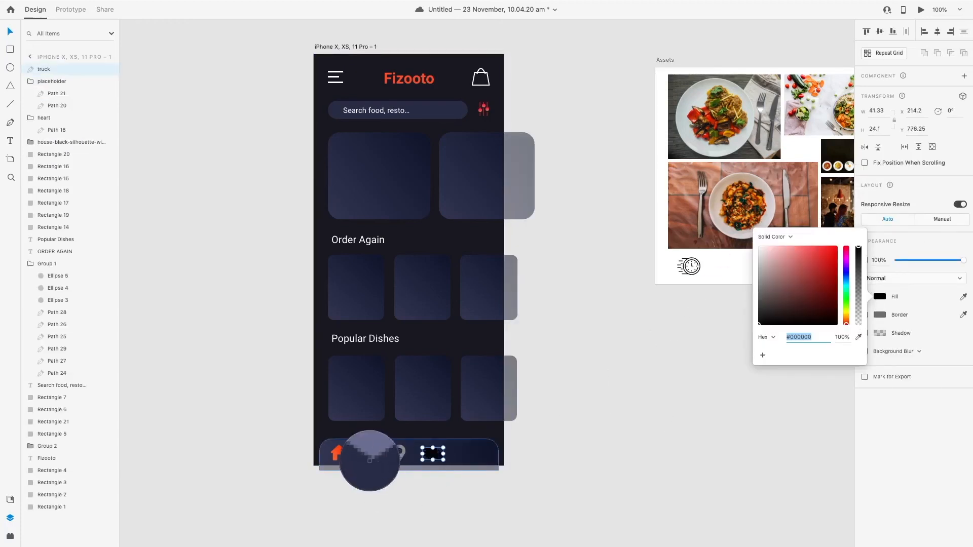
pyautogui.click(369, 462)
pyautogui.moveTo(436, 456); pyautogui.dragTo(444, 455)
# Step: Move the fast-time clock icon from Assets onto the bottom bar near the truck and fill it with the heart's blue-grey
pyautogui.click(692, 270)
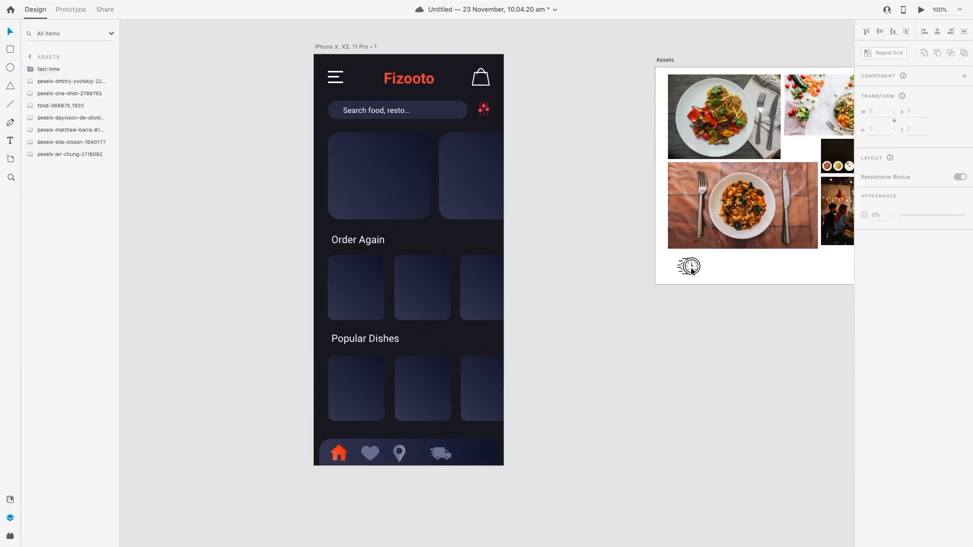
pyautogui.click(692, 270)
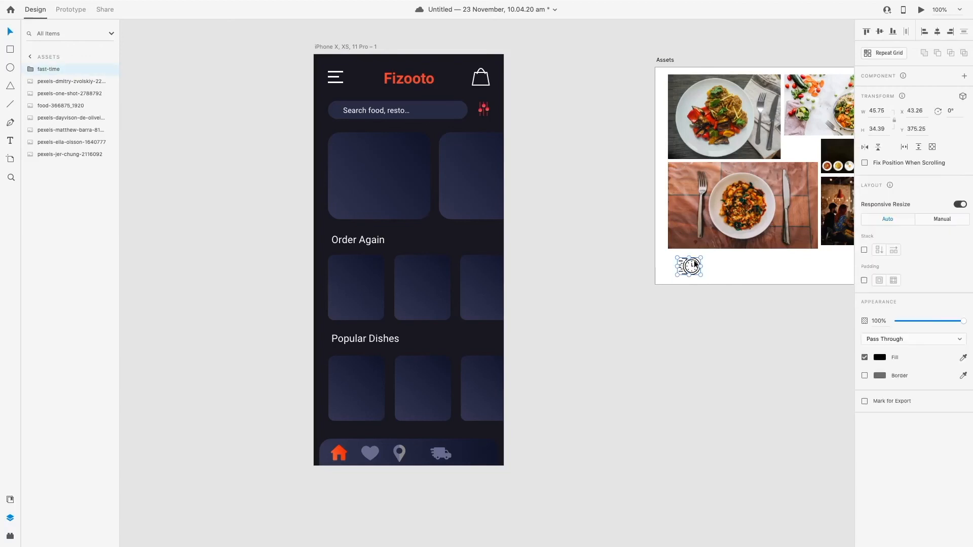
pyautogui.moveTo(695, 265); pyautogui.dragTo(445, 449)
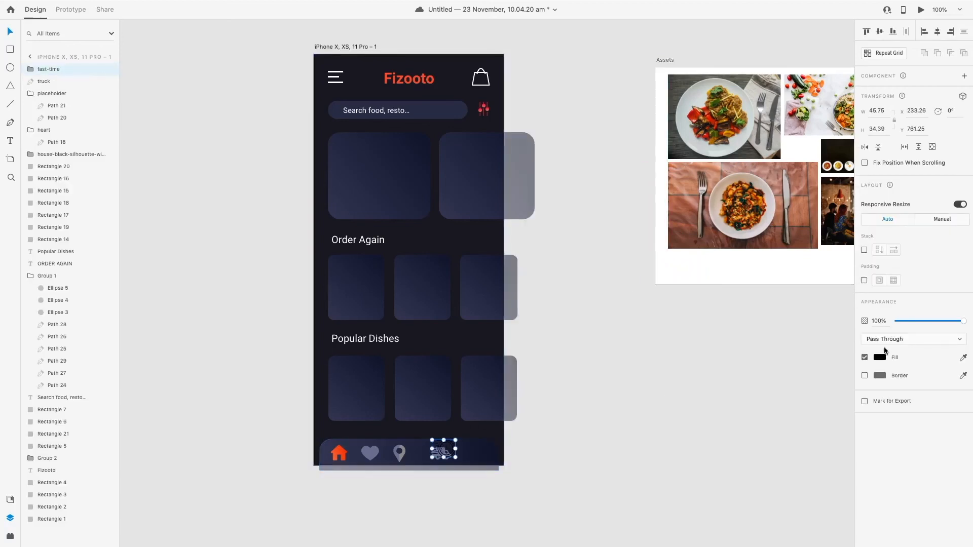
pyautogui.click(882, 360)
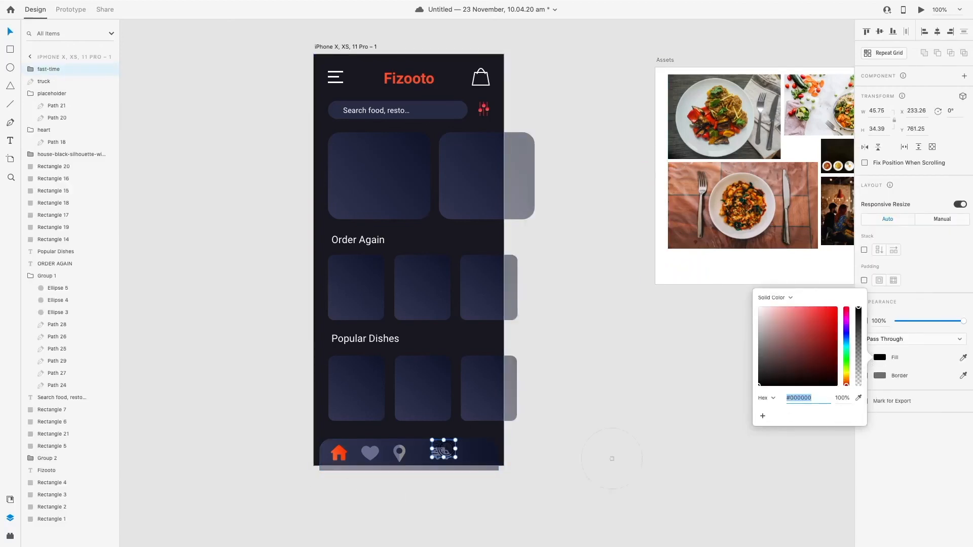
pyautogui.click(372, 455)
pyautogui.write('z')
pyautogui.click(479, 457)
pyautogui.press('z')
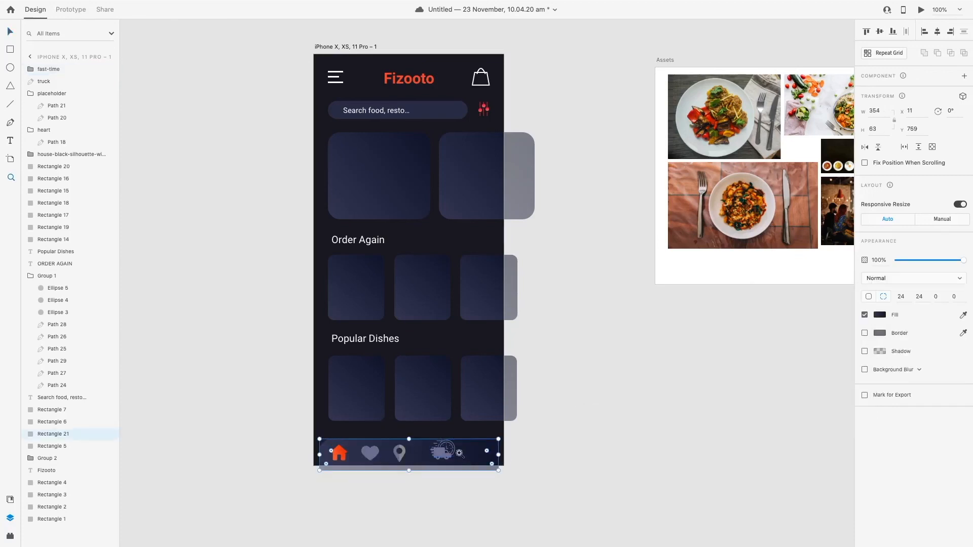
# Step: Delete the outermost ring, Path 17, from the fast-time clock icon in the bottom bar
pyautogui.click(459, 452)
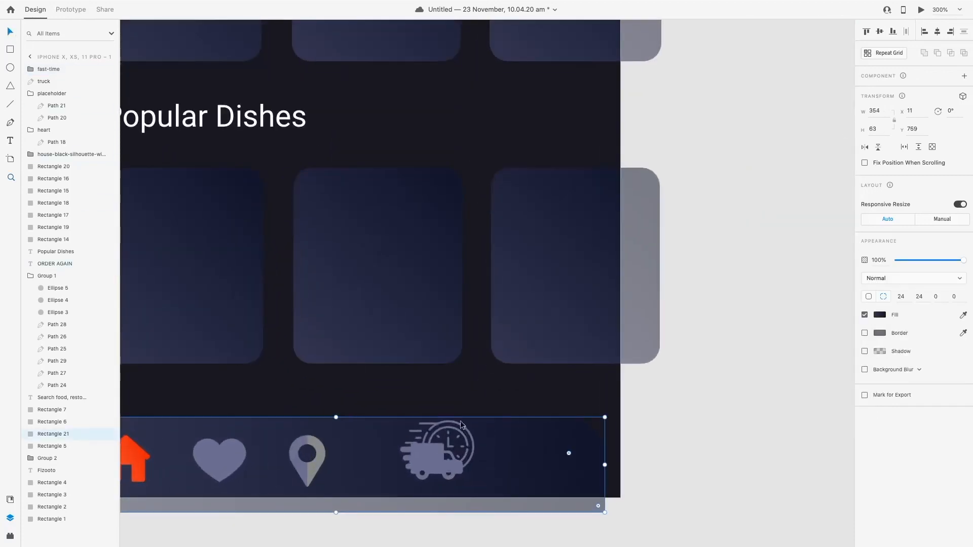
pyautogui.click(457, 430)
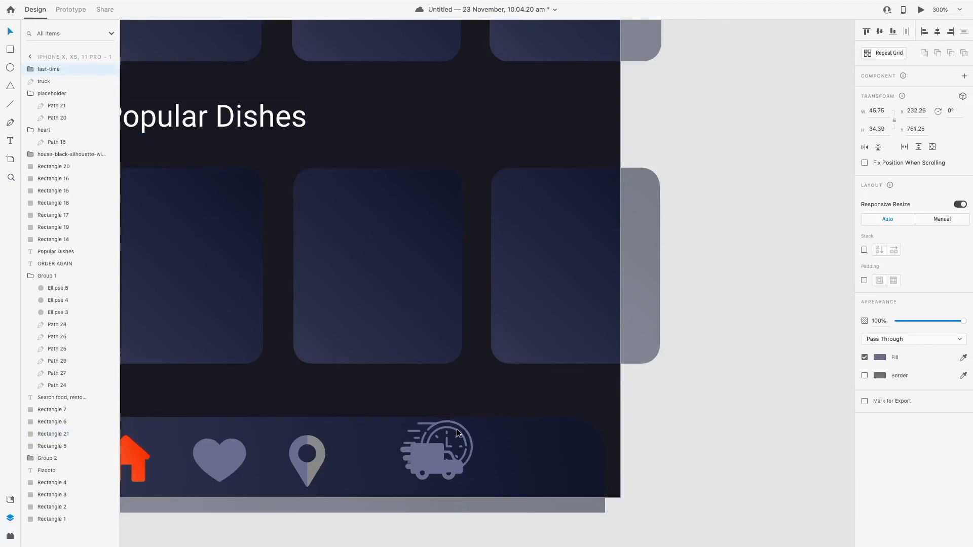
pyautogui.doubleClick(427, 425)
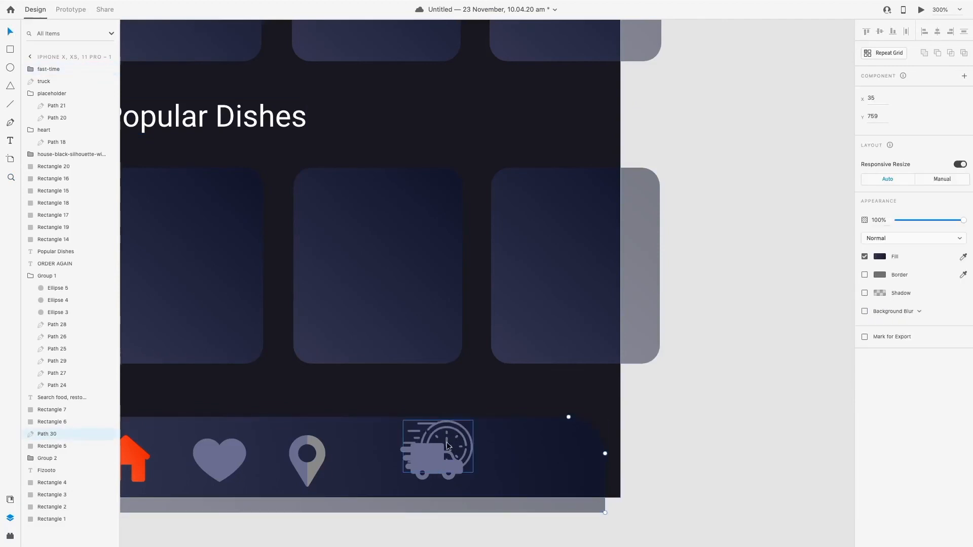
pyautogui.doubleClick(447, 443)
pyautogui.doubleClick(427, 426)
pyautogui.doubleClick(424, 424)
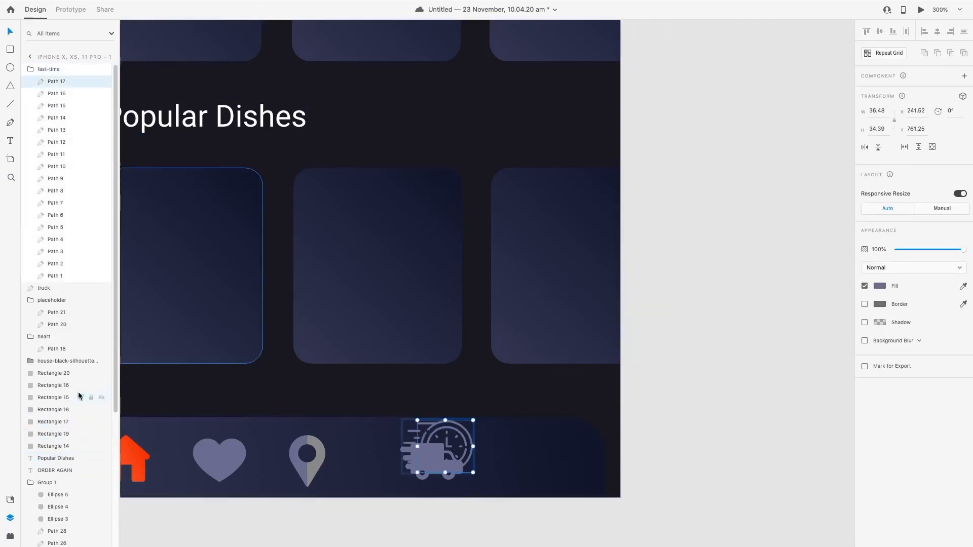
pyautogui.click(52, 92)
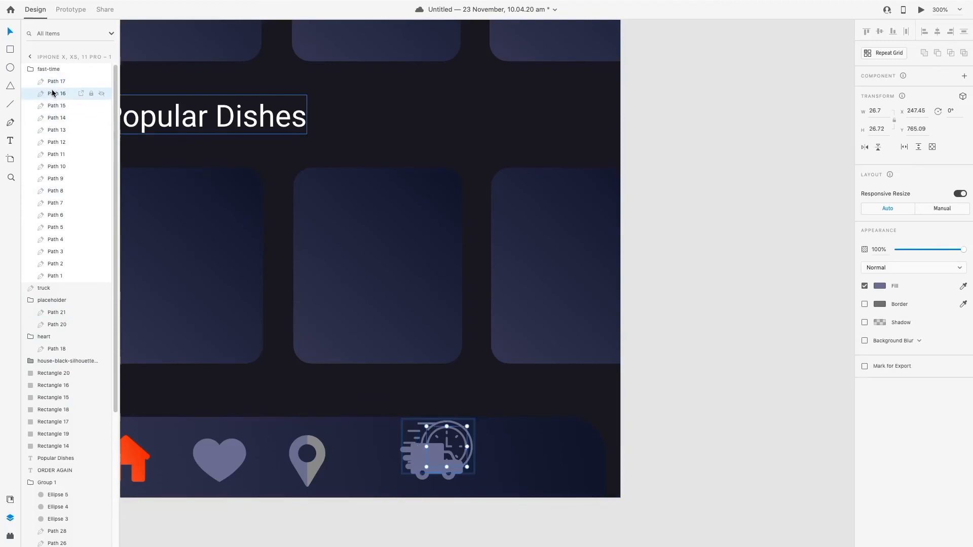
pyautogui.click(54, 81)
pyautogui.press('Delete')
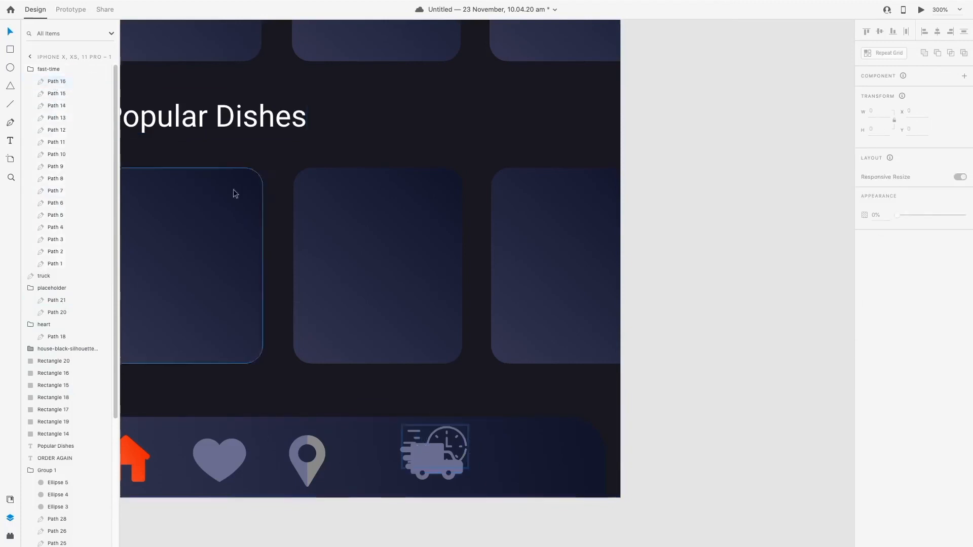
# Step: Delete the three speed lines of the fast-time icon, keeping only the clock behind the truck
pyautogui.click(414, 431)
pyautogui.press('Delete')
pyautogui.click(416, 438)
pyautogui.press('Delete')
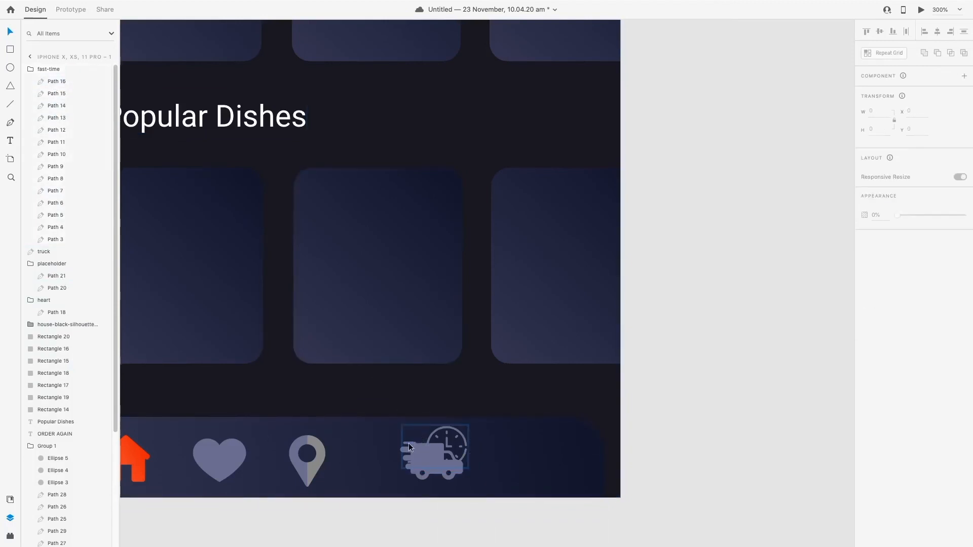
pyautogui.click(409, 443)
pyautogui.press('Delete')
pyautogui.click(408, 462)
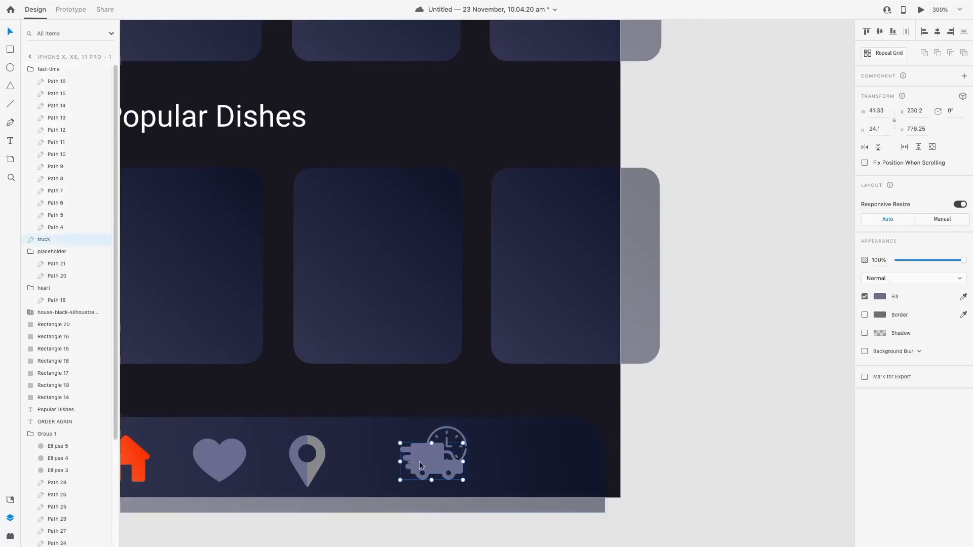
pyautogui.doubleClick(464, 454)
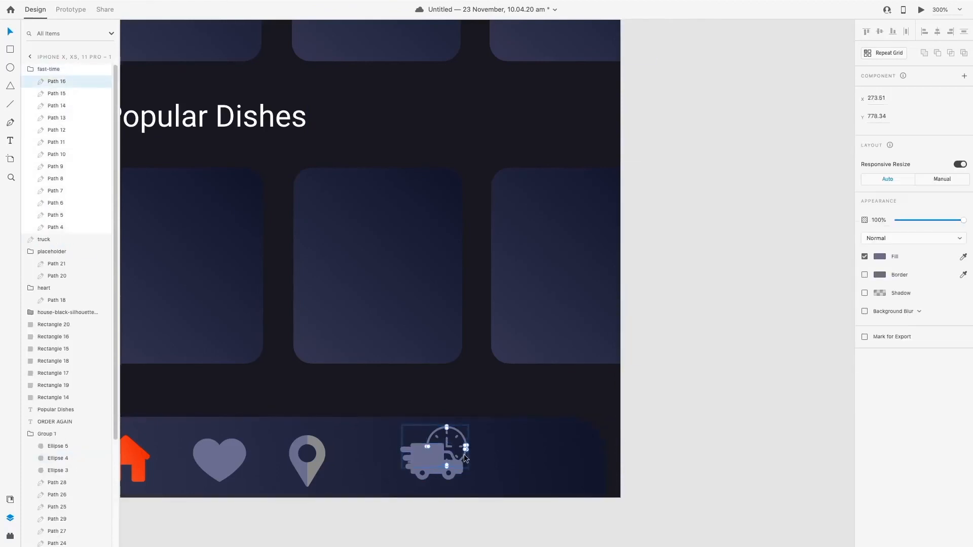
pyautogui.click(499, 450)
pyautogui.click(713, 394)
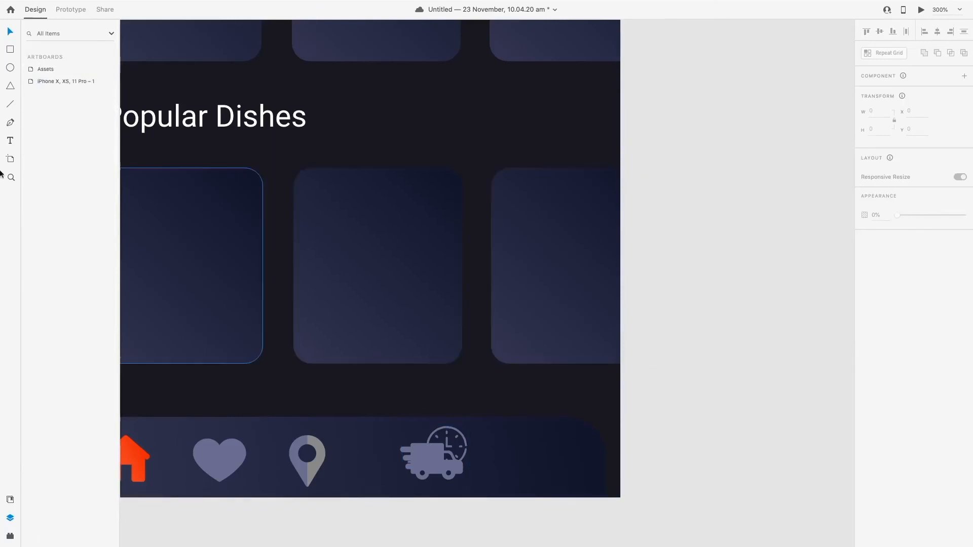
# Step: Draw a circle about 29 px wide in the bottom bar to the right of the truck icon
pyautogui.click(10, 68)
pyautogui.moveTo(520, 439); pyautogui.dragTo(564, 482)
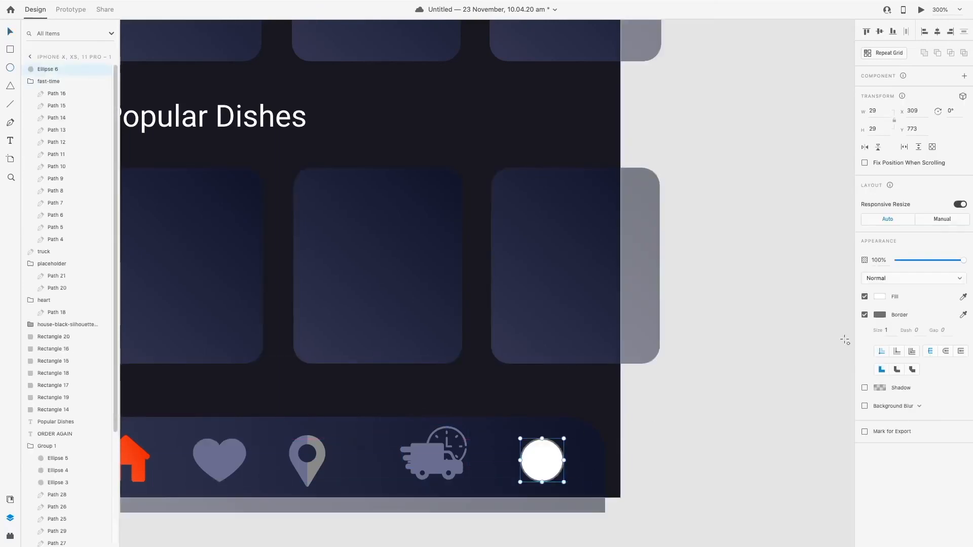
pyautogui.click(10, 32)
pyautogui.moveTo(552, 449); pyautogui.dragTo(554, 445)
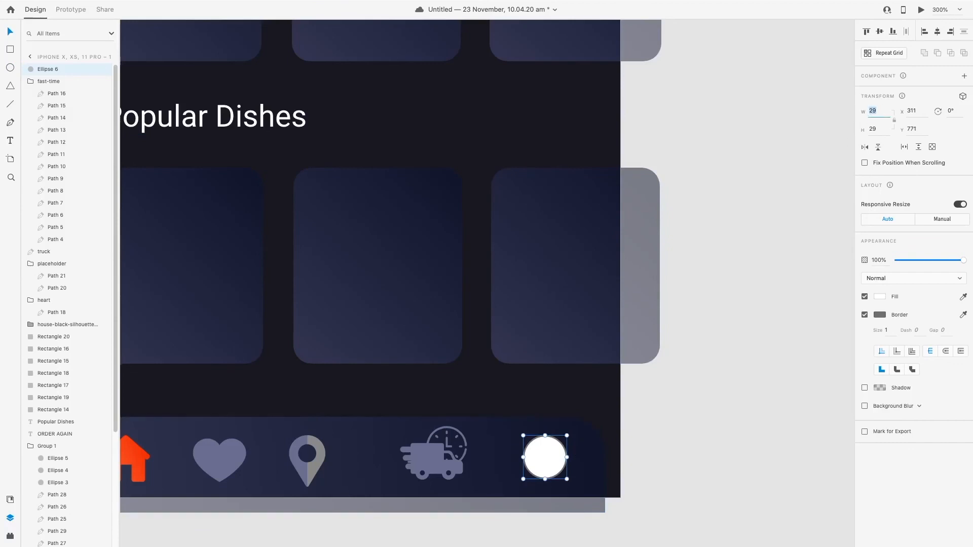
# Step: Resize the bottom-bar circle to 35 × 35 and position it in line with the other icons
pyautogui.write('35')
pyautogui.press('Tab')
pyautogui.write('35')
pyautogui.press('Return')
pyautogui.moveTo(547, 468); pyautogui.dragTo(546, 465)
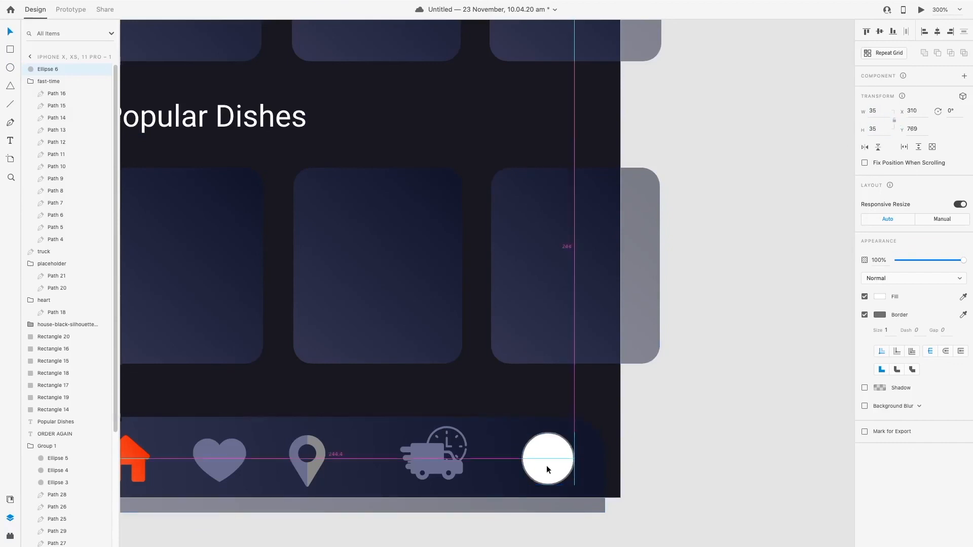
pyautogui.click(712, 418)
# Step: Fill the circle with the Unsplash.com portrait of the dark-haired man using the UI Faces plugin
pyautogui.click(553, 463)
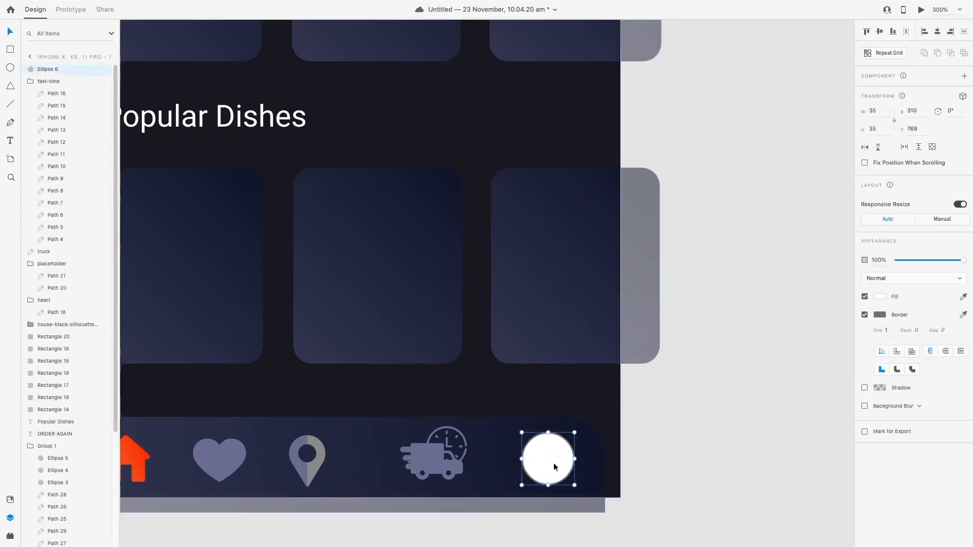
pyautogui.click(10, 536)
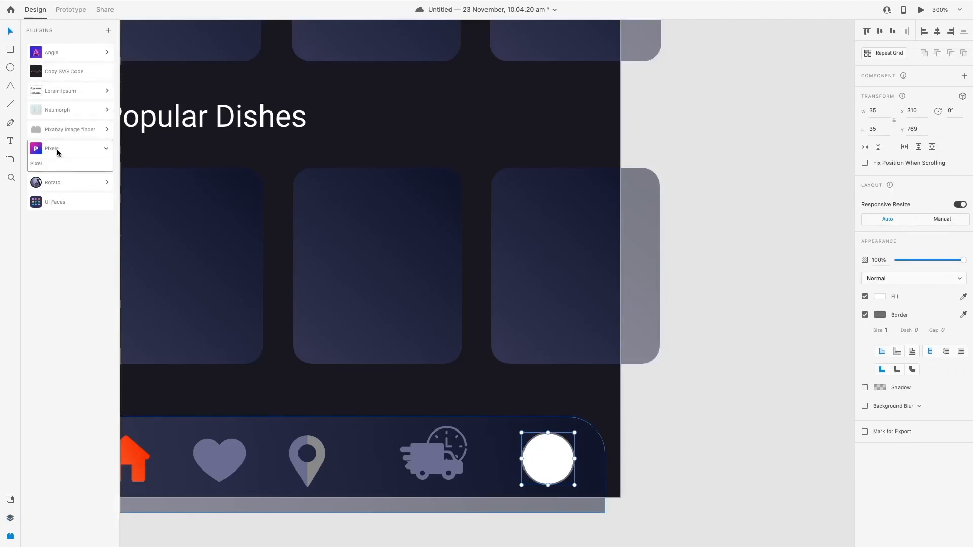
pyautogui.click(65, 201)
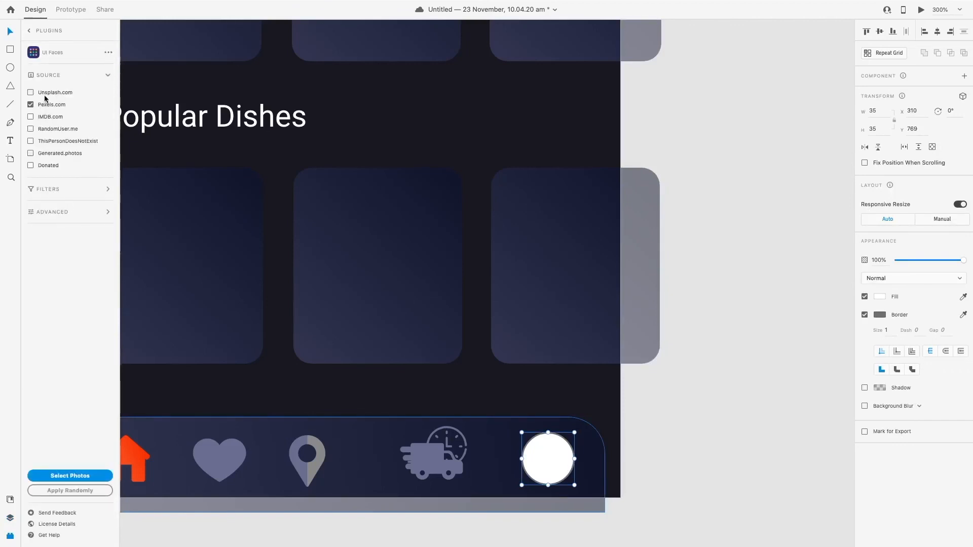
pyautogui.click(60, 476)
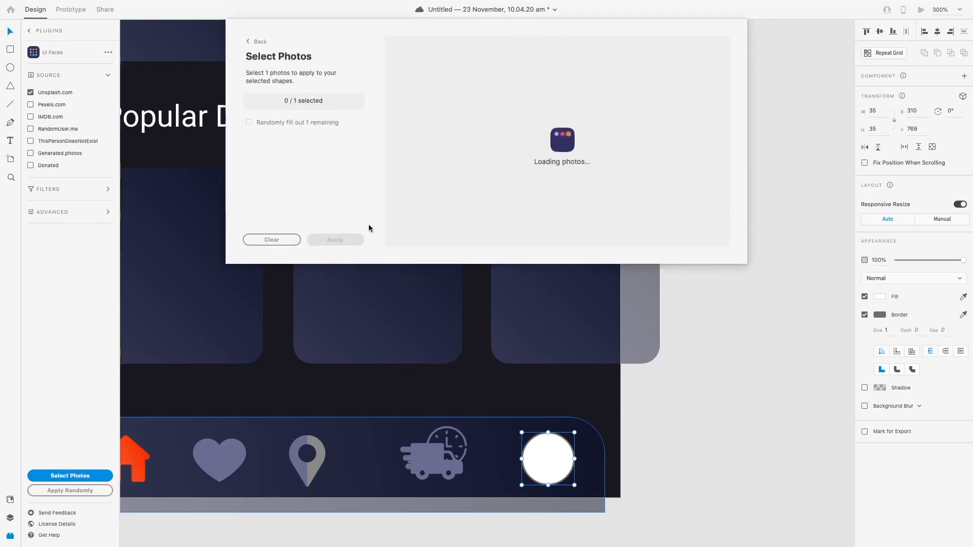
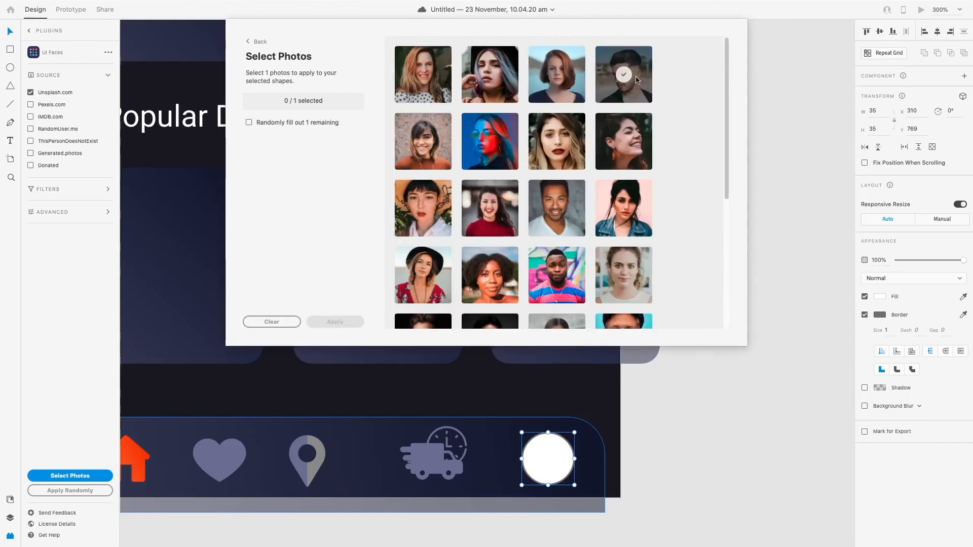
pyautogui.click(624, 74)
pyautogui.click(336, 323)
pyautogui.click(732, 341)
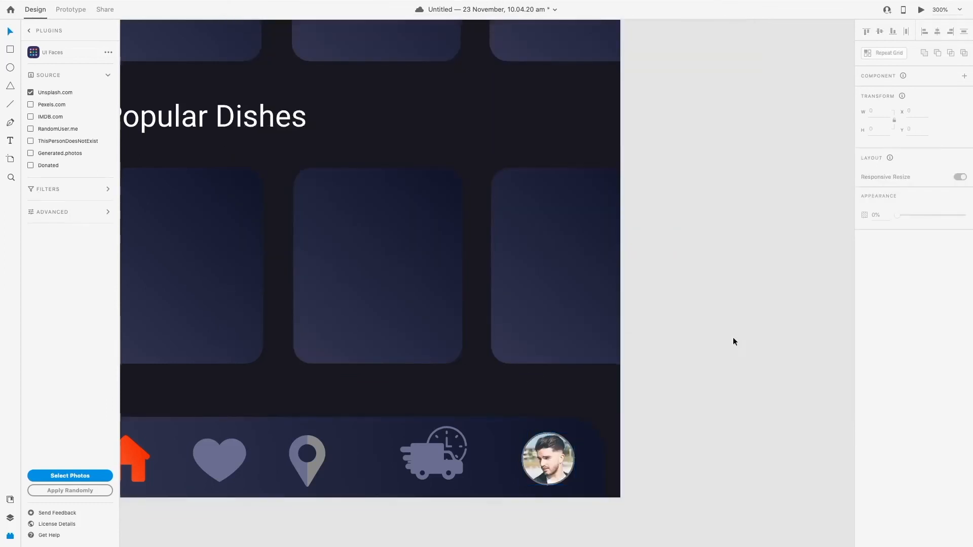
# Step: Recolour the grey half of the location pin to match its blue-grey half by sampling the colour
pyautogui.click(967, 12)
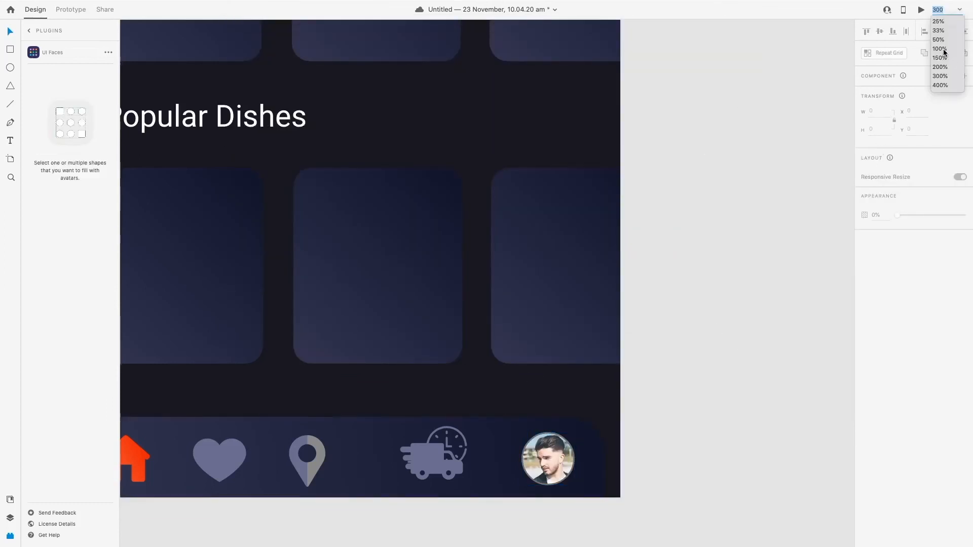
pyautogui.click(946, 57)
pyautogui.click(395, 373)
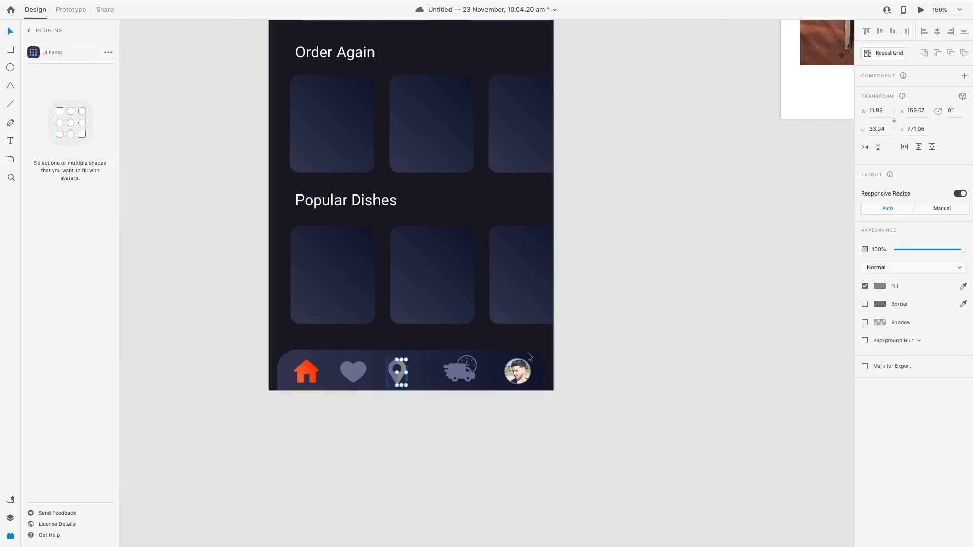
pyautogui.click(880, 285)
pyautogui.write('2A3471')
pyautogui.press('Return')
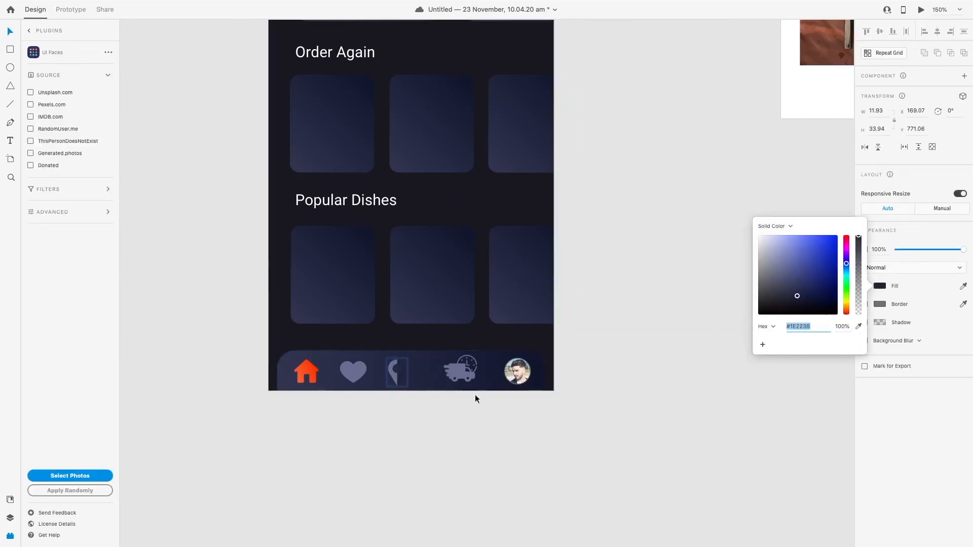
pyautogui.moveTo(808, 282)
pyautogui.mouseDown()
pyautogui.moveTo(823, 279)
pyautogui.moveTo(786, 241)
pyautogui.moveTo(806, 308)
pyautogui.mouseUp()
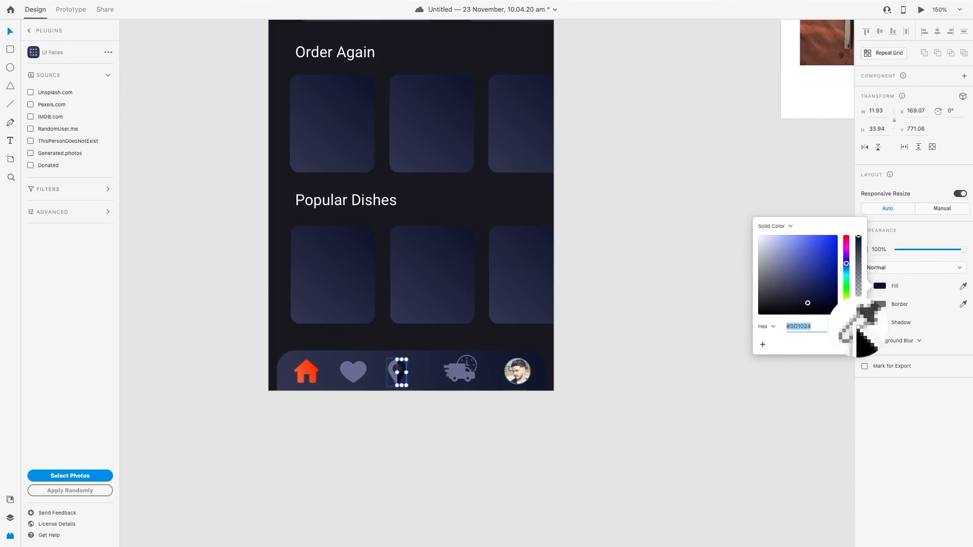
pyautogui.click(615, 358)
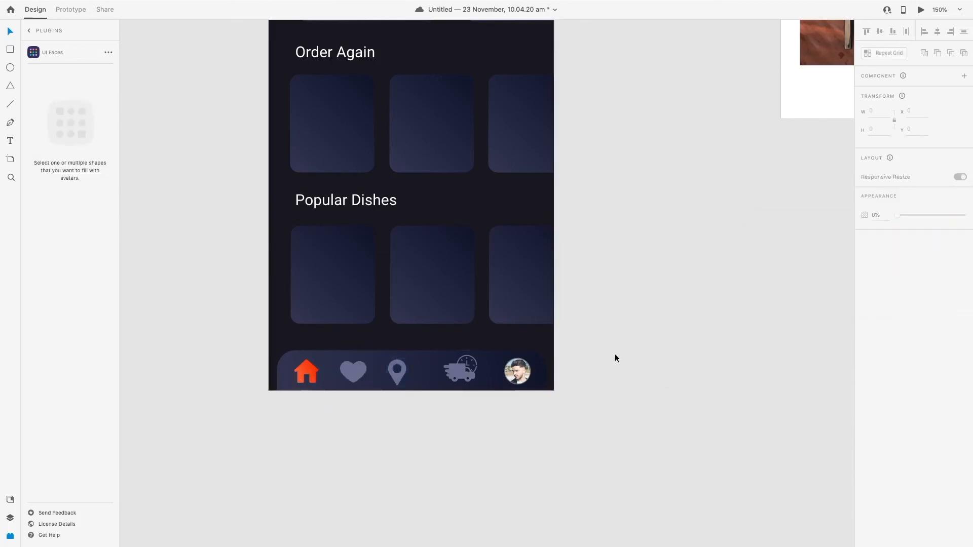
pyautogui.click(399, 380)
pyautogui.click(641, 355)
# Step: Move the location pin right, closer to the truck, and shift the avatar slightly to even their spacing around the truck
pyautogui.scroll(3, 640, 354)
pyautogui.scroll(5, 638, 341)
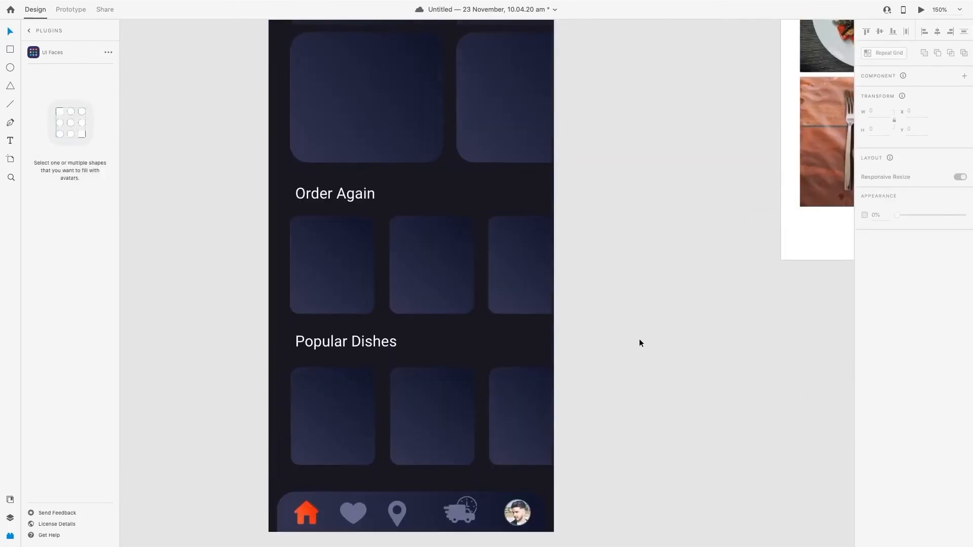
pyautogui.click(960, 9)
pyautogui.click(942, 45)
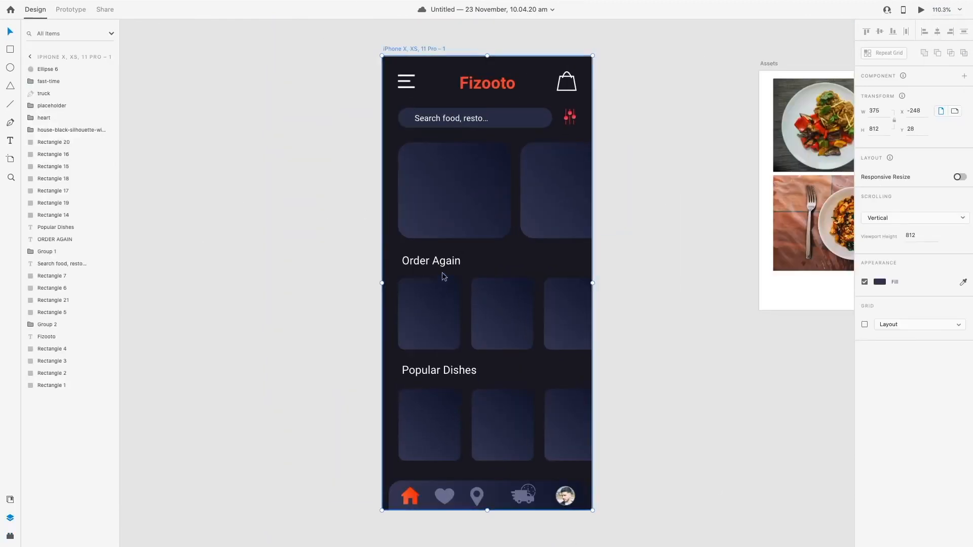
pyautogui.moveTo(483, 494); pyautogui.dragTo(515, 499)
pyautogui.click(502, 528)
pyautogui.click(566, 498)
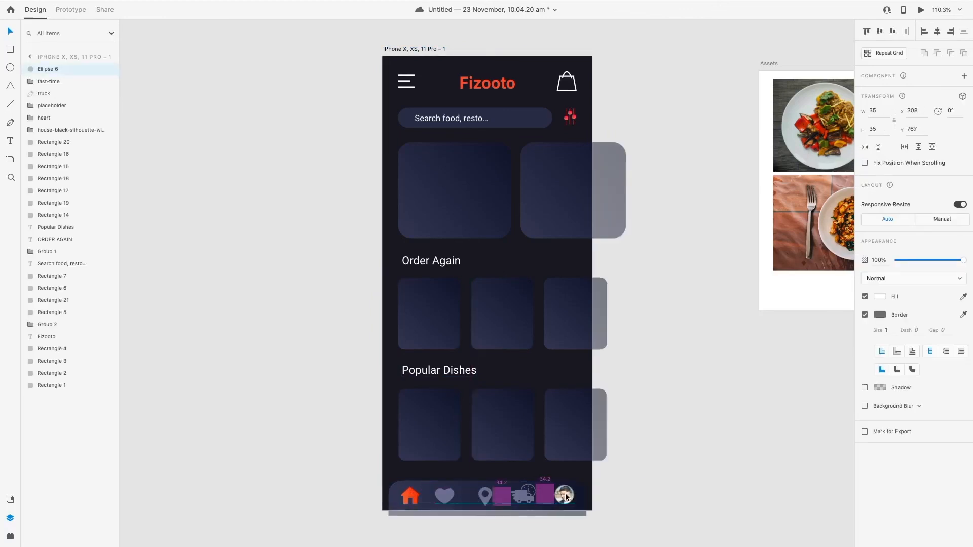
# Step: Adjust the heart's position and move the house slightly right to even out the spacing with the location pin
pyautogui.moveTo(437, 495); pyautogui.dragTo(454, 506)
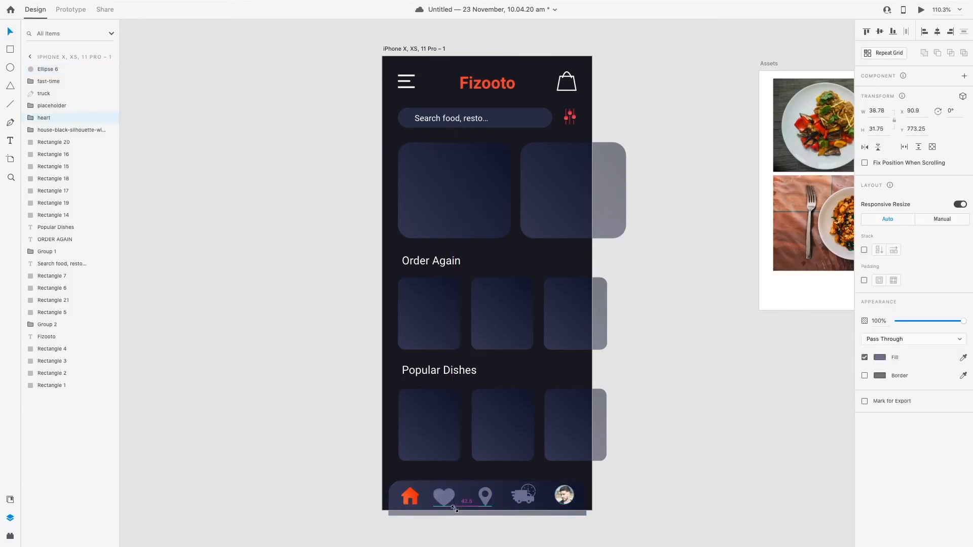
pyautogui.click(484, 499)
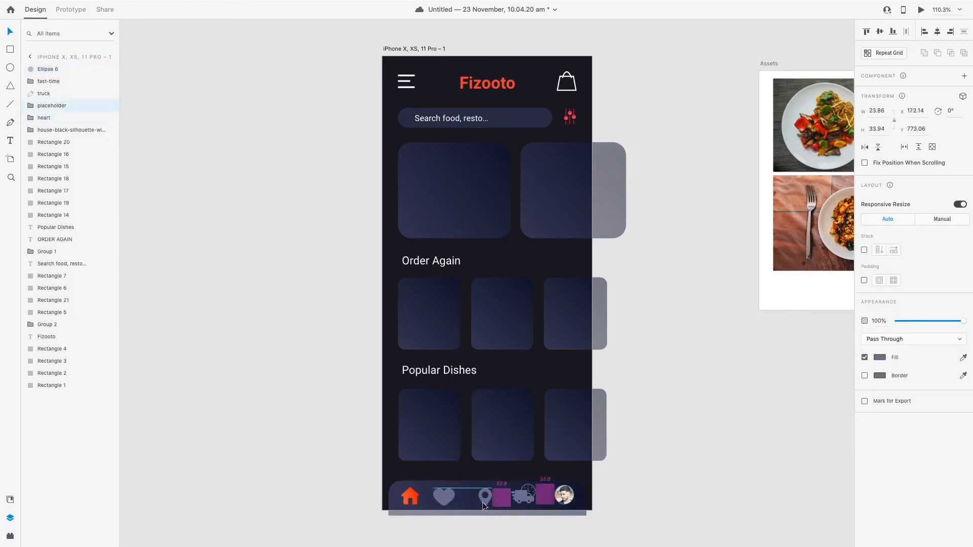
pyautogui.click(450, 499)
pyautogui.moveTo(411, 500); pyautogui.dragTo(417, 501)
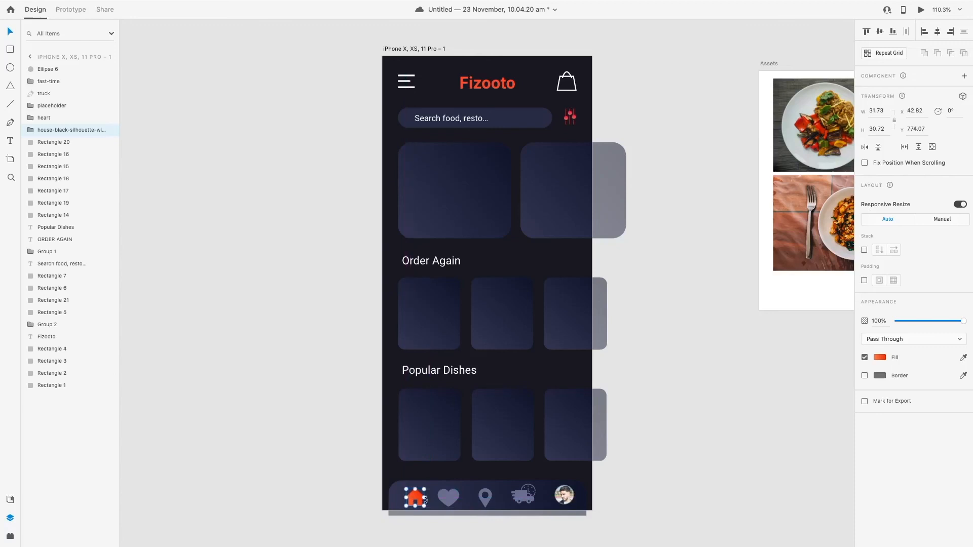
# Step: Shift the house, heart, pin, truck, clock and avatar together 2 px left and 1 px up within the bottom bar
pyautogui.keyDown('shift'); pyautogui.click(448, 498); pyautogui.keyUp('shift')
pyautogui.keyDown('shift'); pyautogui.click(485, 497); pyautogui.keyUp('shift')
pyautogui.keyDown('shift'); pyautogui.click(527, 499); pyautogui.keyUp('shift')
pyautogui.keyDown('shift'); pyautogui.click(527, 500); pyautogui.keyUp('shift')
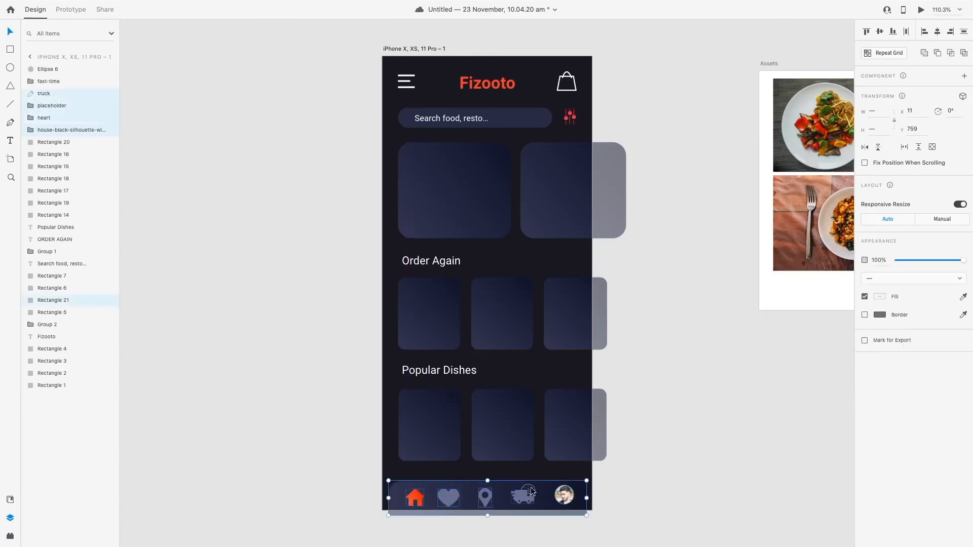
pyautogui.keyDown('shift'); pyautogui.click(527, 491); pyautogui.keyUp('shift')
pyautogui.keyDown('shift'); pyautogui.click(566, 497); pyautogui.keyUp('shift')
pyautogui.keyDown('shift'); pyautogui.click(576, 496); pyautogui.keyUp('shift')
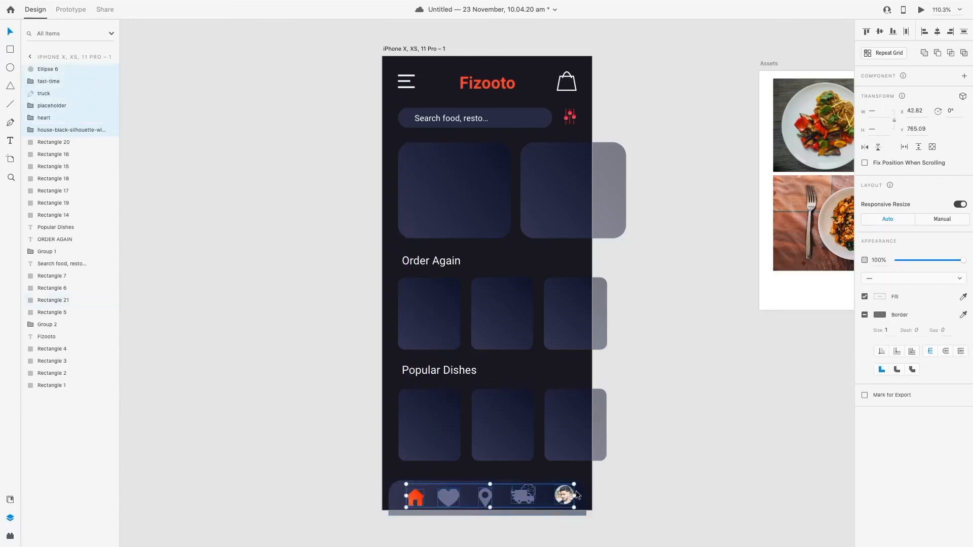
pyautogui.press('Left')
pyautogui.press('Left')
pyautogui.press('Left')
pyautogui.press('Left')
pyautogui.press('Left')
pyautogui.press('Left')
pyautogui.press('Right')
pyautogui.press('Right')
pyautogui.press('Right')
pyautogui.press('Right')
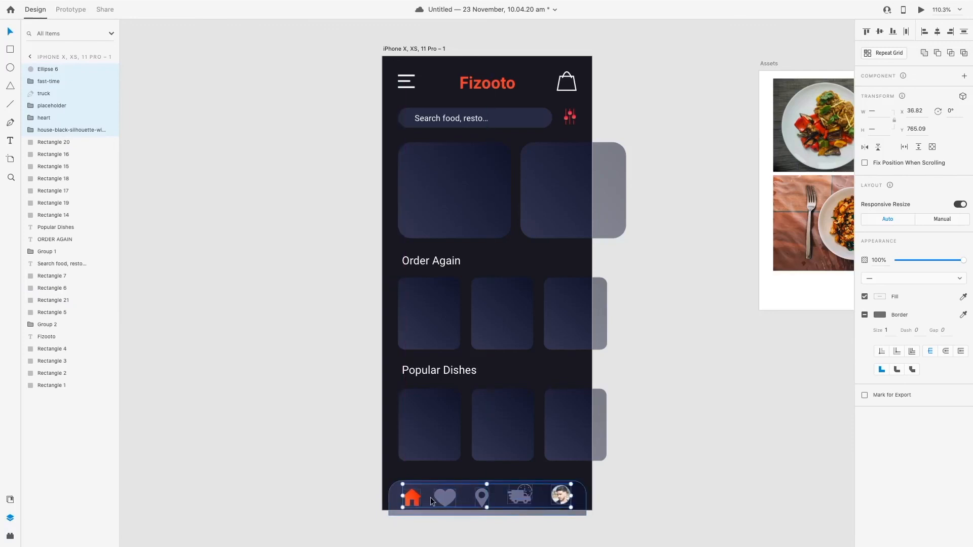
pyautogui.press('Up')
pyautogui.press('Up')
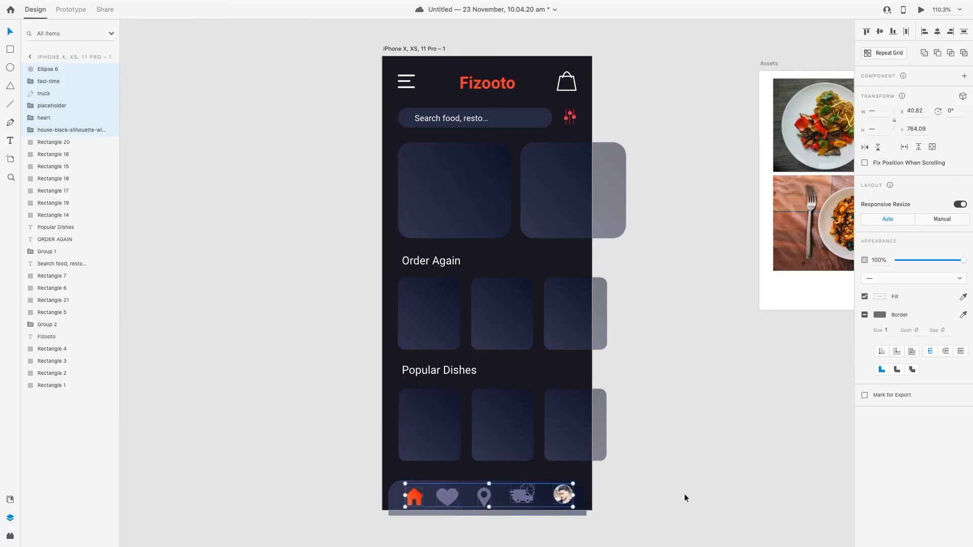
pyautogui.click(685, 493)
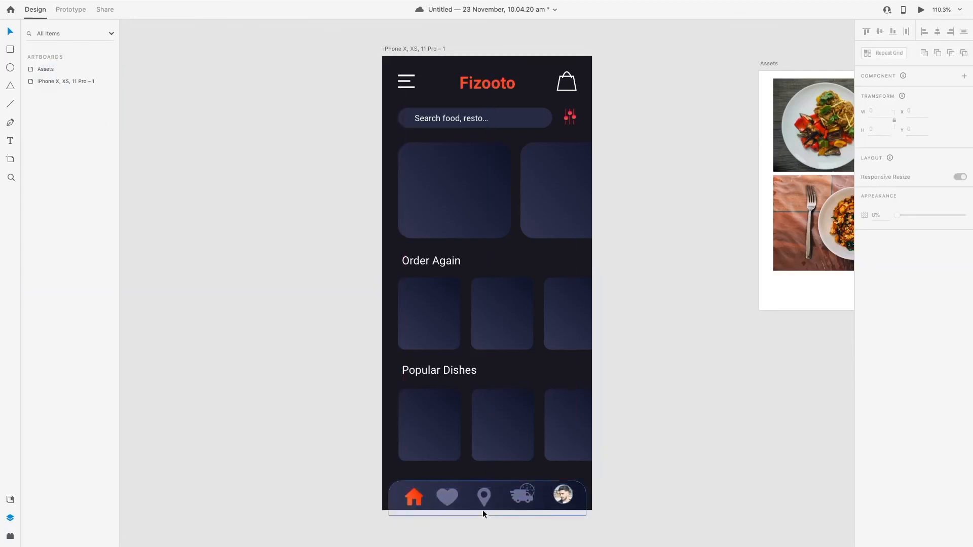
# Step: Select the whole iPhone X, XS, 11 Pro – 1 artboard
pyautogui.click(489, 412)
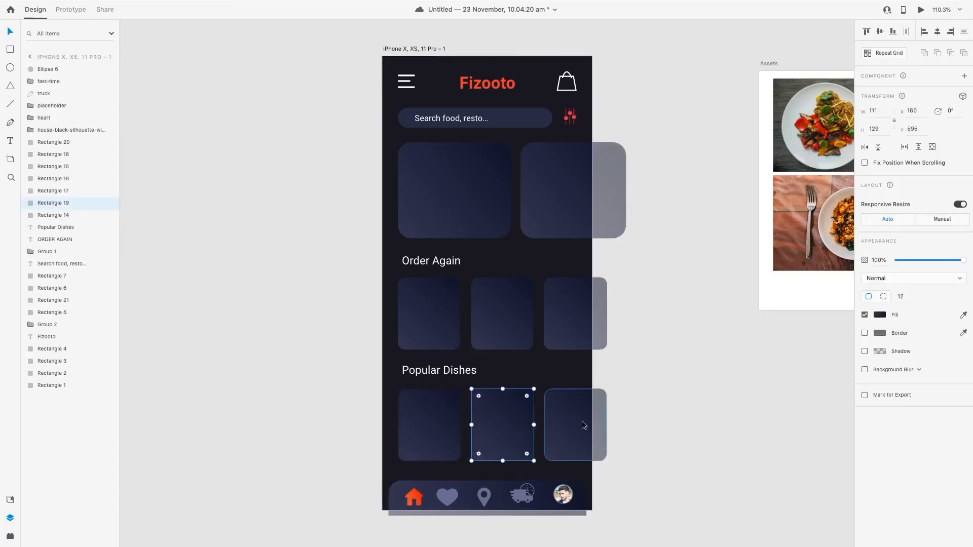
pyautogui.click(659, 413)
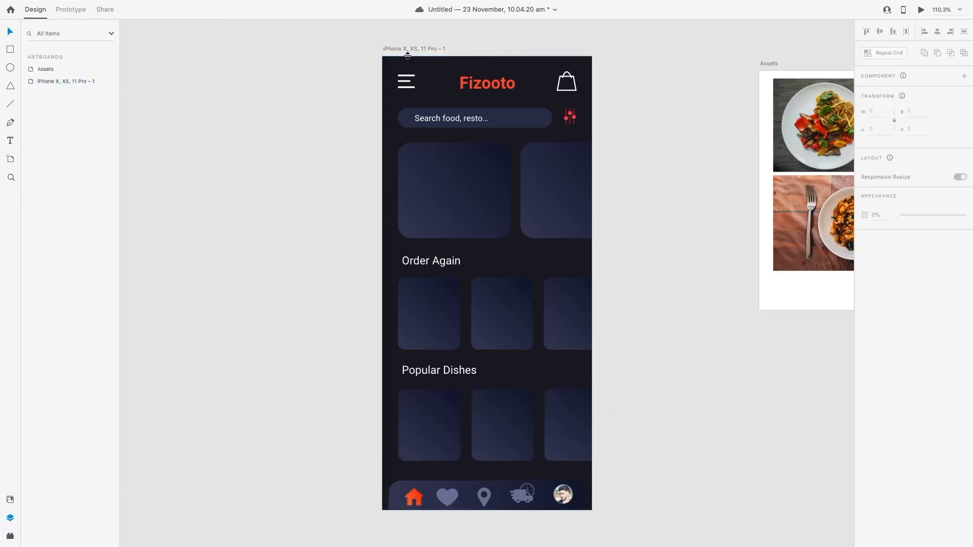
pyautogui.click(409, 48)
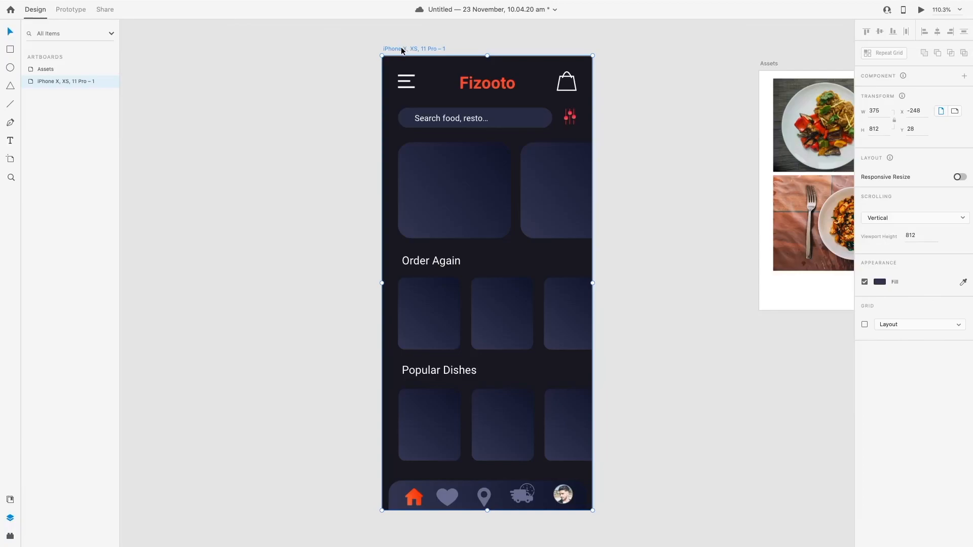